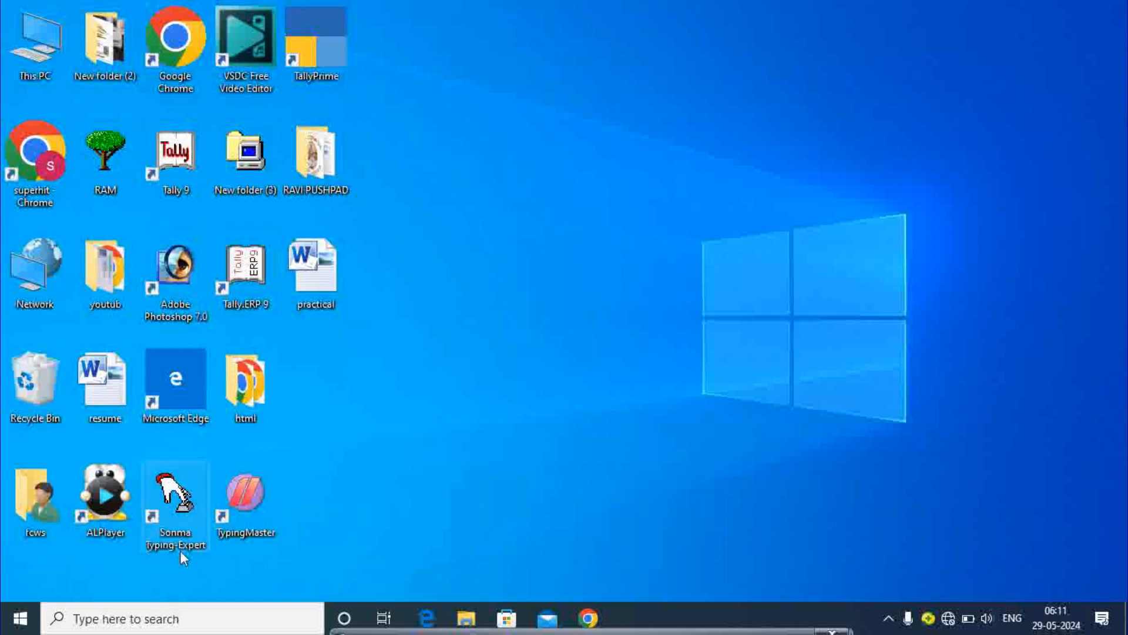
Step: Open the Windows taskbar search box
left_click(135, 624)
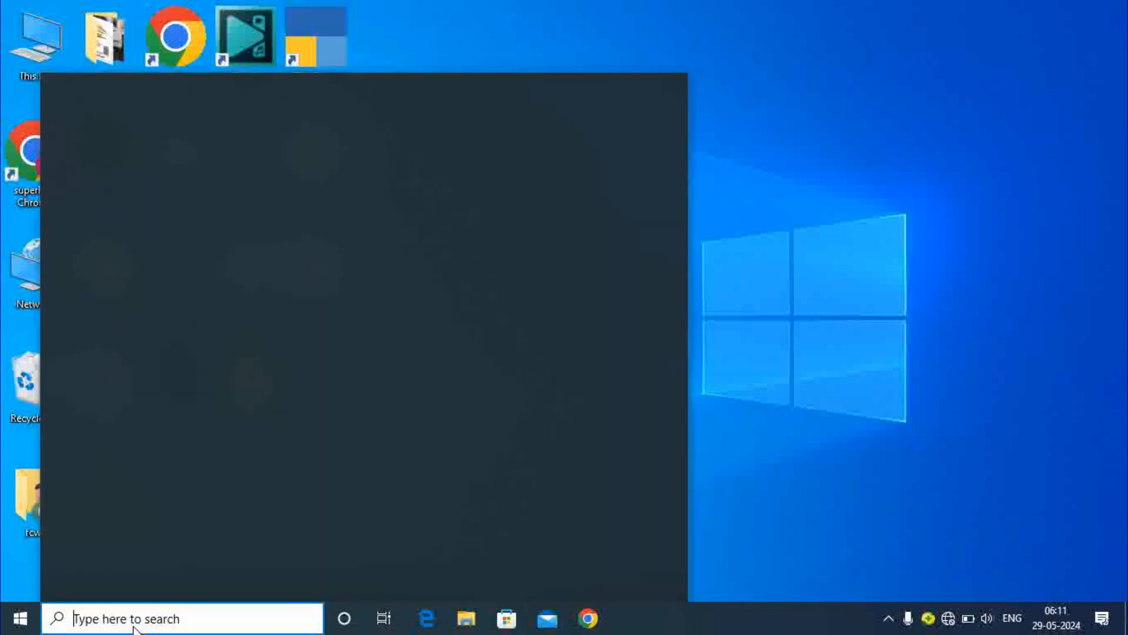
Step: Search for 'acce' and launch Microsoft Office Access 2007 from the results
type("acc")
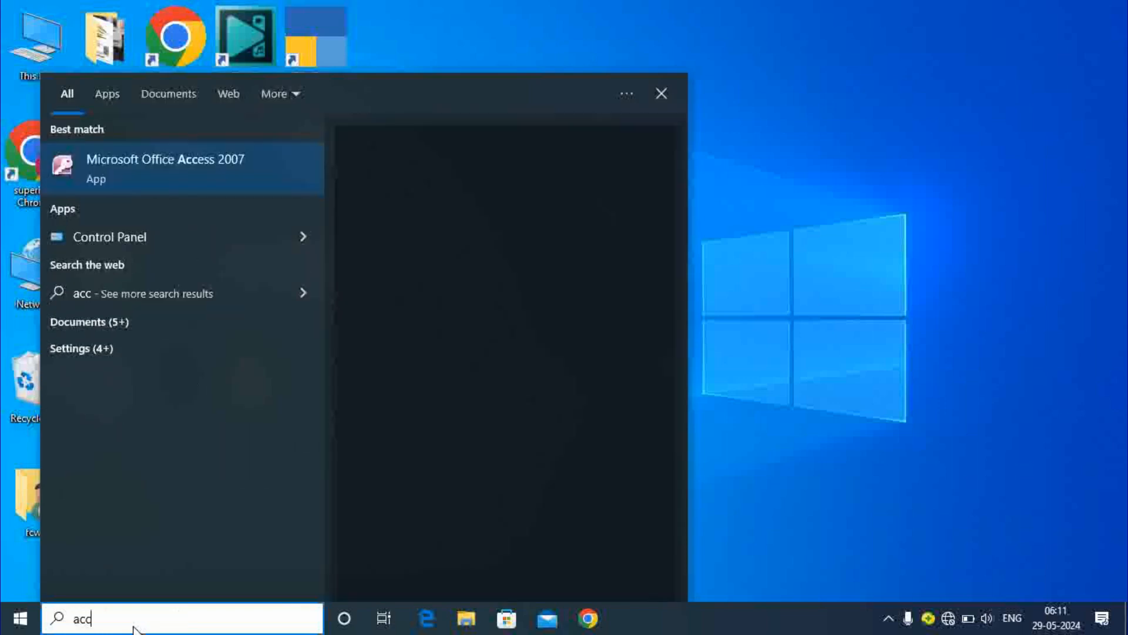
type("e")
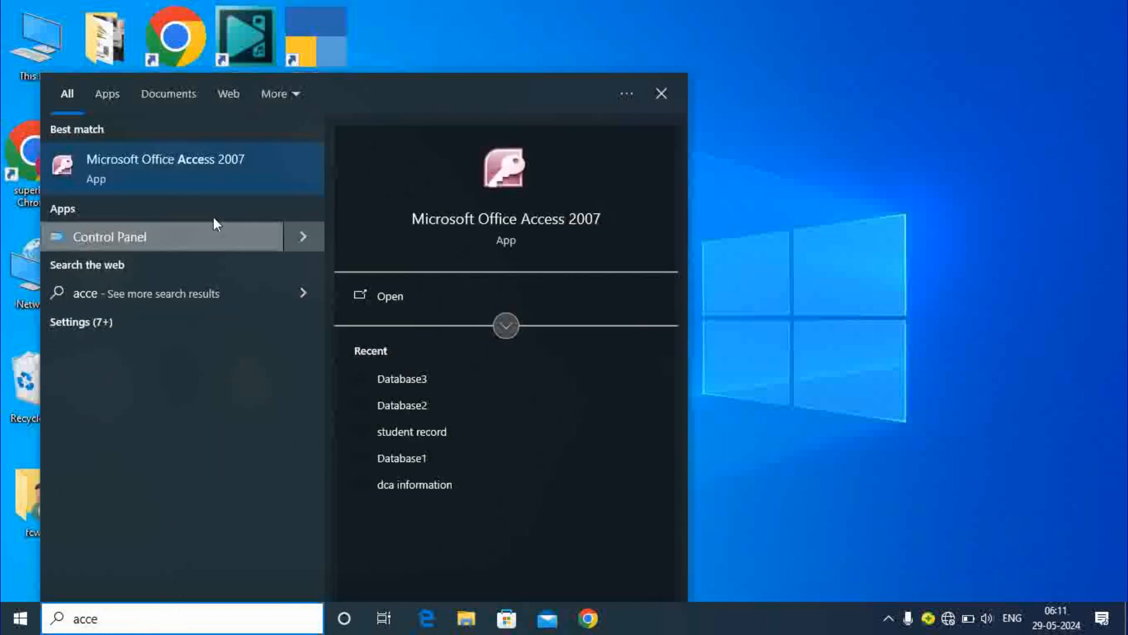
left_click(195, 167)
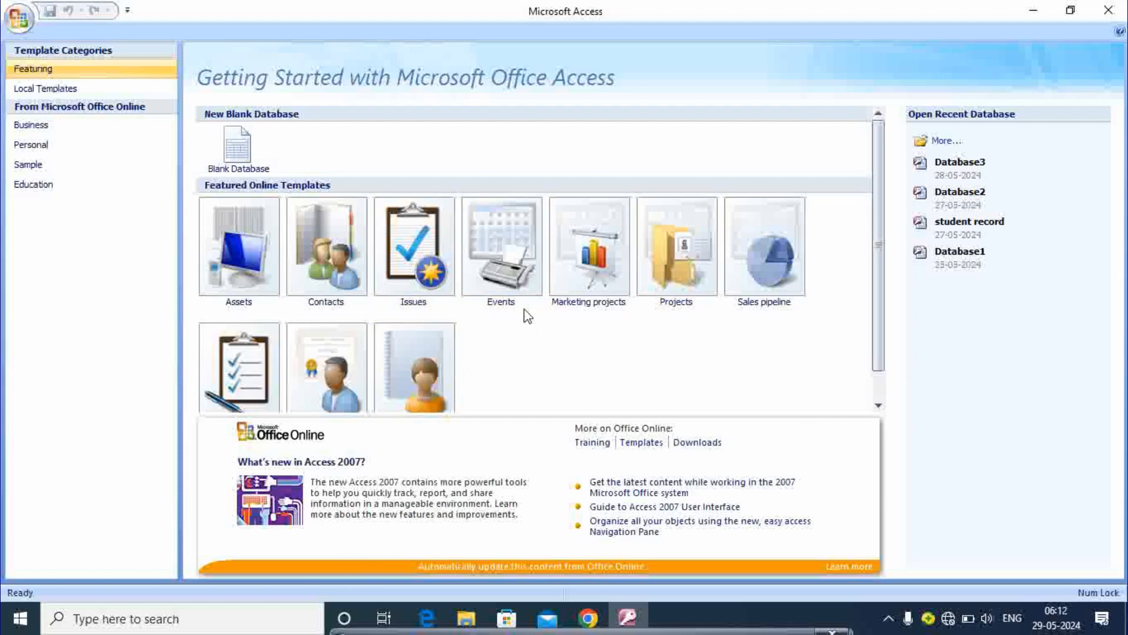
Step: Create a blank database, replacing the default Database4 name with 'students record'
left_click(247, 154)
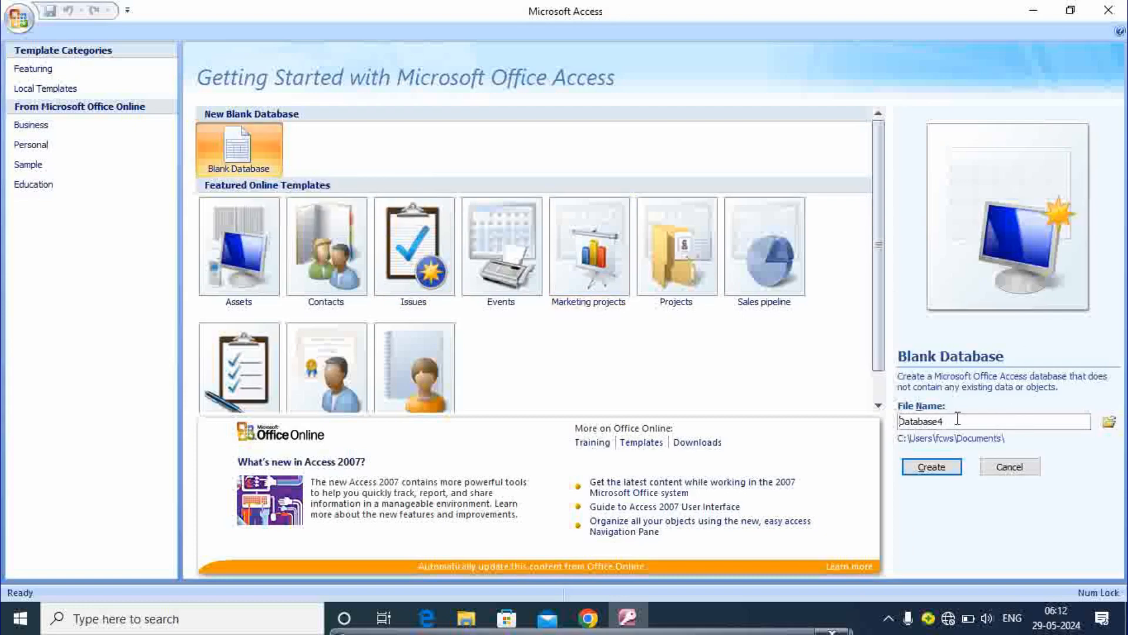
key("super+plus")
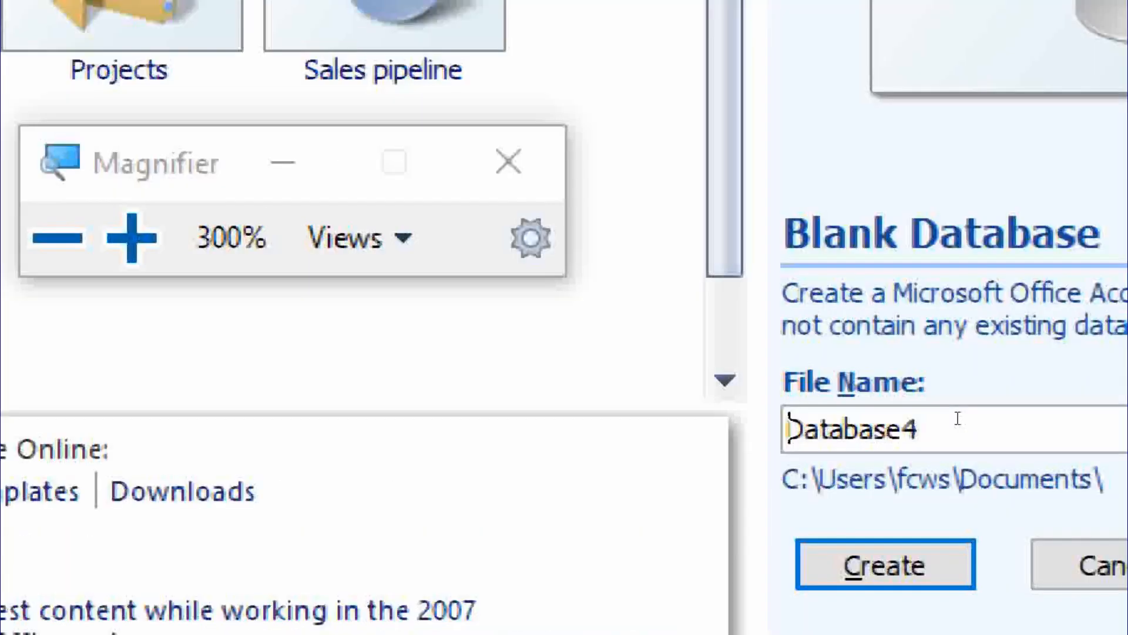
key("super+minus")
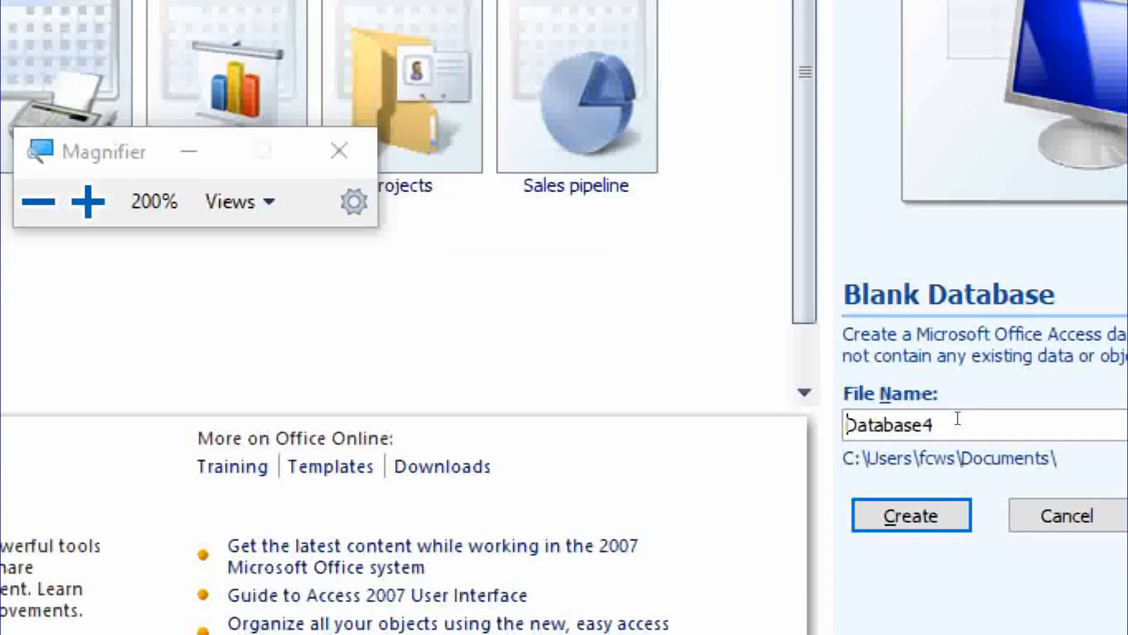
key("super+minus")
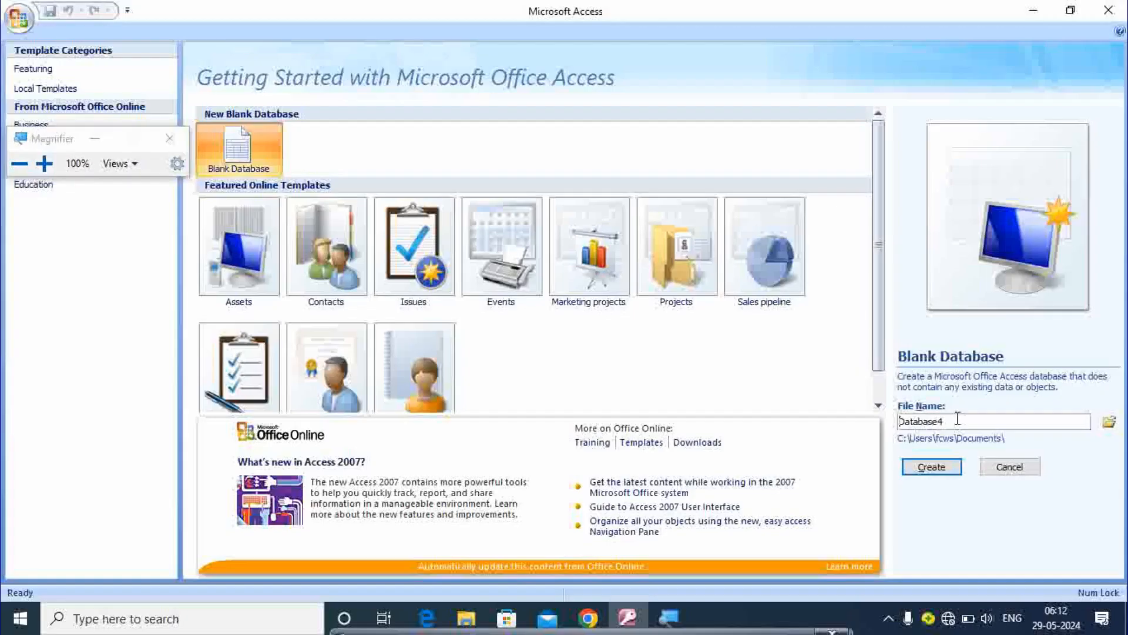
left_click_drag(958, 418, 894, 426)
key("BackSpace")
type("students record")
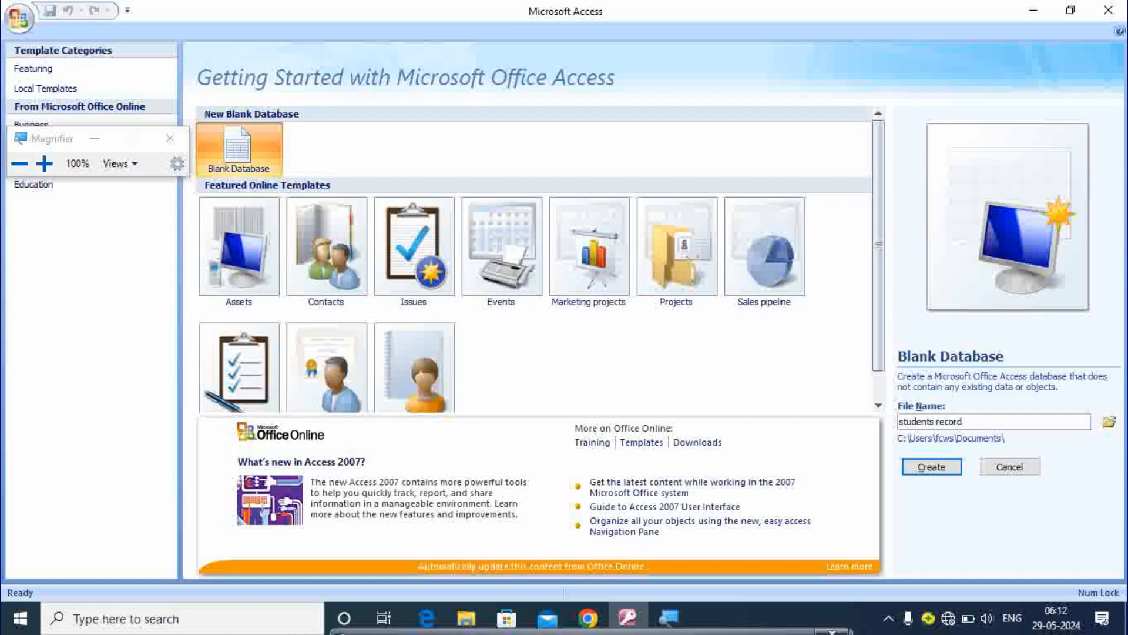
left_click(945, 467)
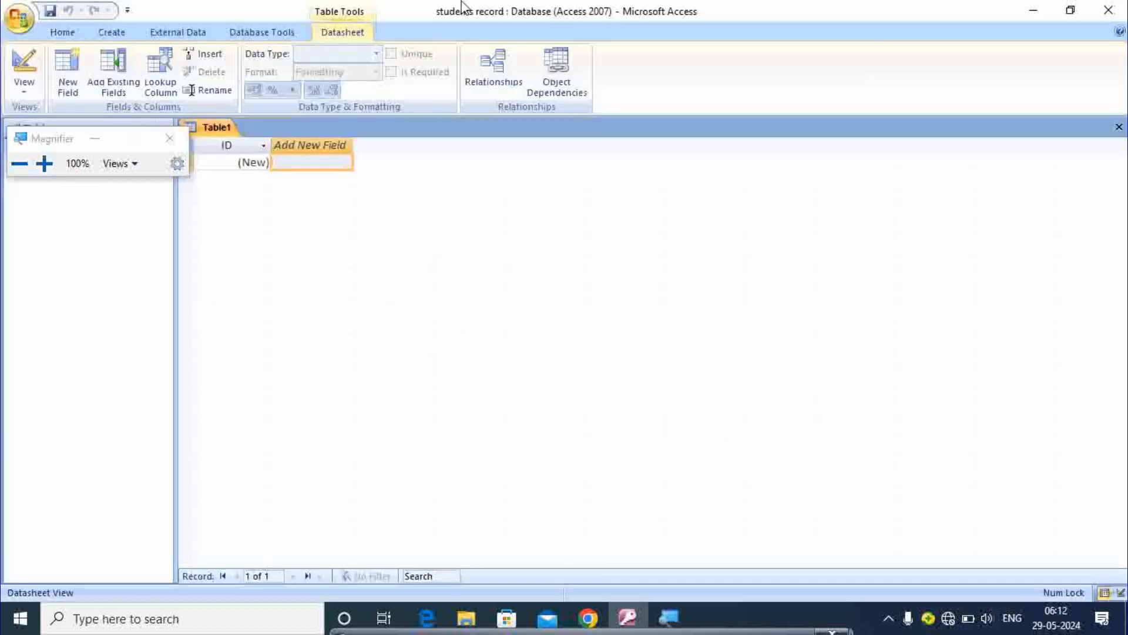
Step: Close Magnifier and switch Table1 to Design View
left_click(169, 138)
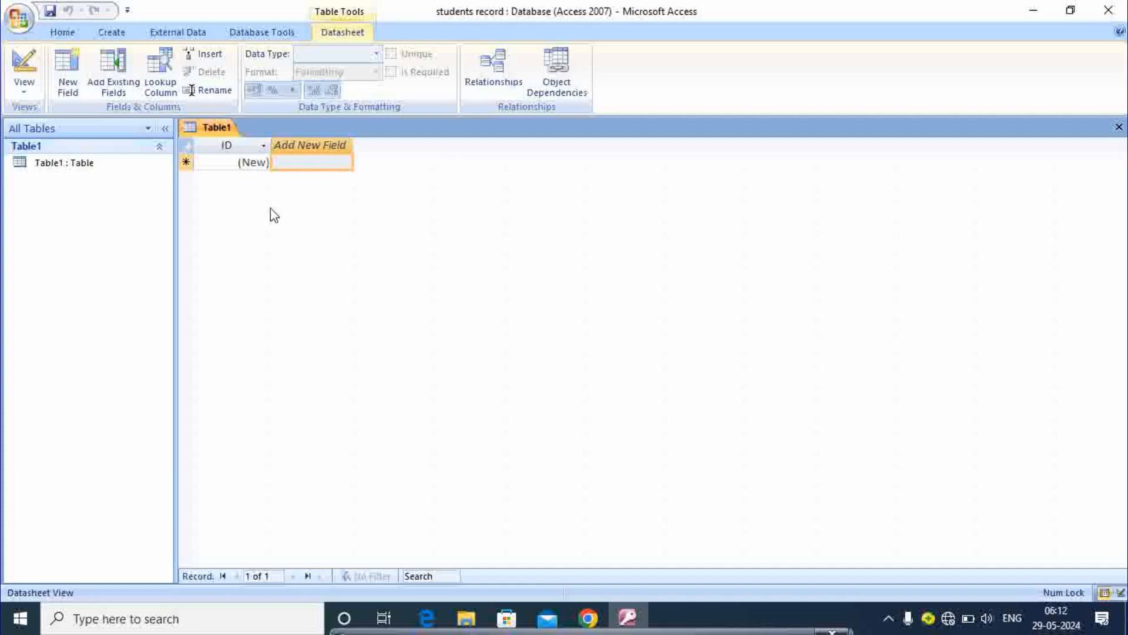
left_click(26, 96)
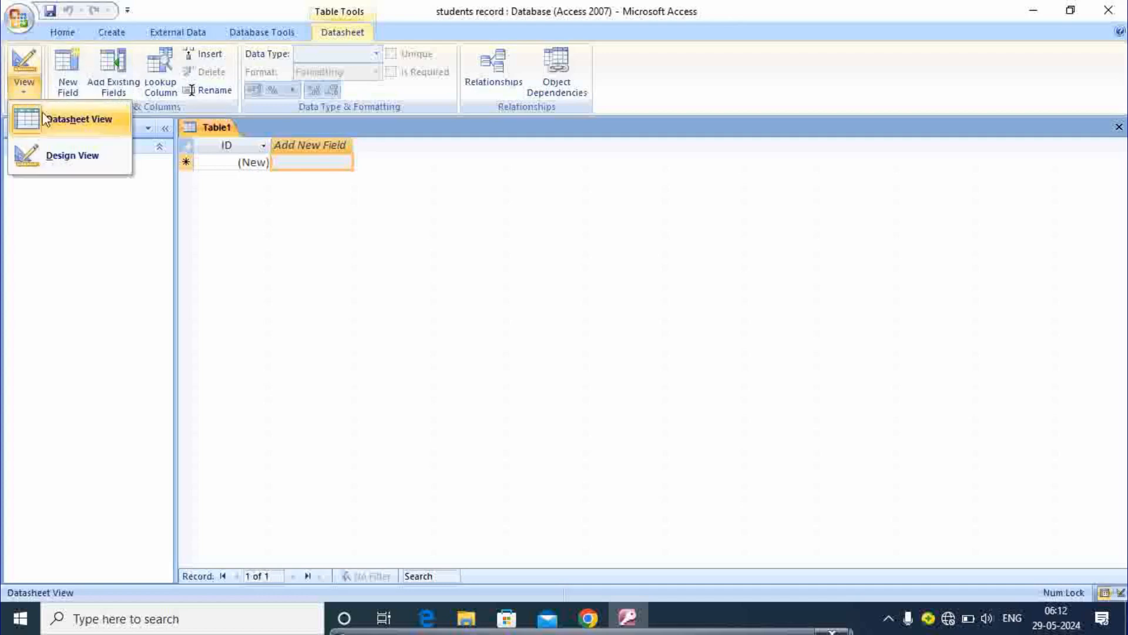
left_click(59, 160)
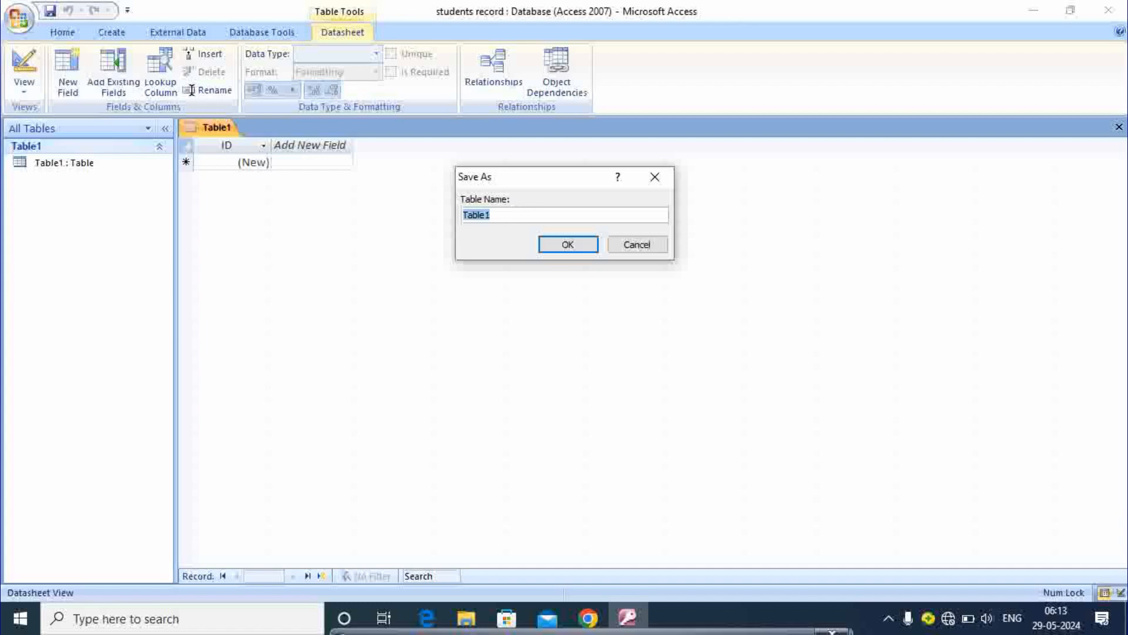
Step: Save the table under the name 'students record'
type("studetns")
key("BackSpace")
key("BackSpace")
key("BackSpace")
key("BackSpace")
type("n")
key("BackSpace")
key("BackSpace")
type("enrs")
key("BackSpace")
key("BackSpace")
type("ts recourd")
key("BackSpace")
key("BackSpace")
key("BackSpace")
type("rd")
left_click(561, 244)
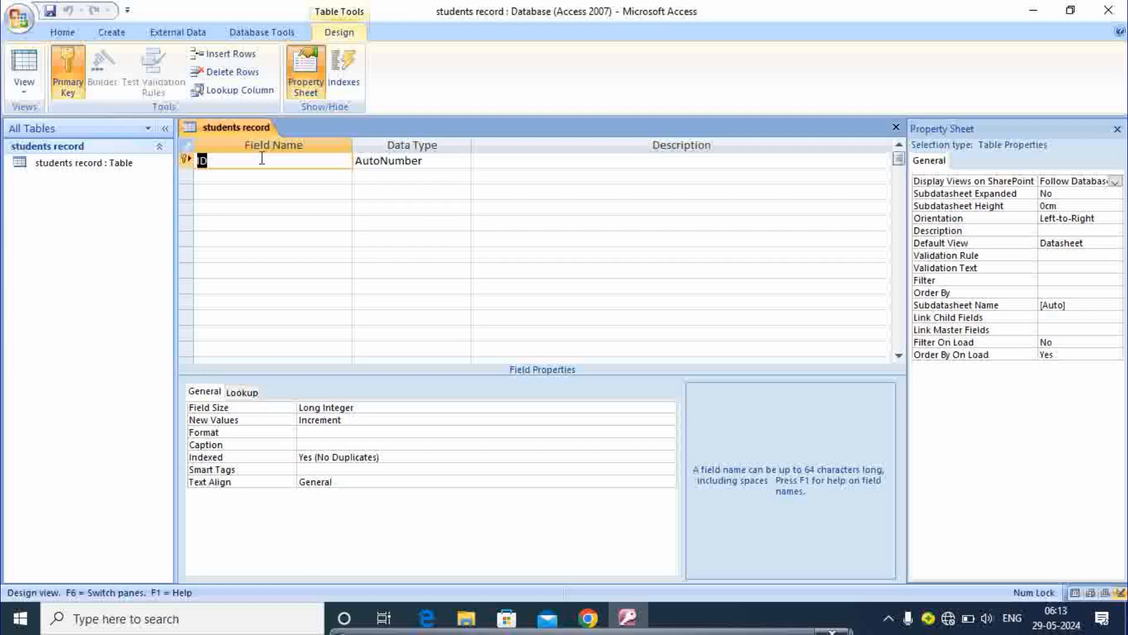
Step: Rename the ID field to 'roll number' and make it a Number field
key("BackSpace")
type("roll number")
left_click(431, 163)
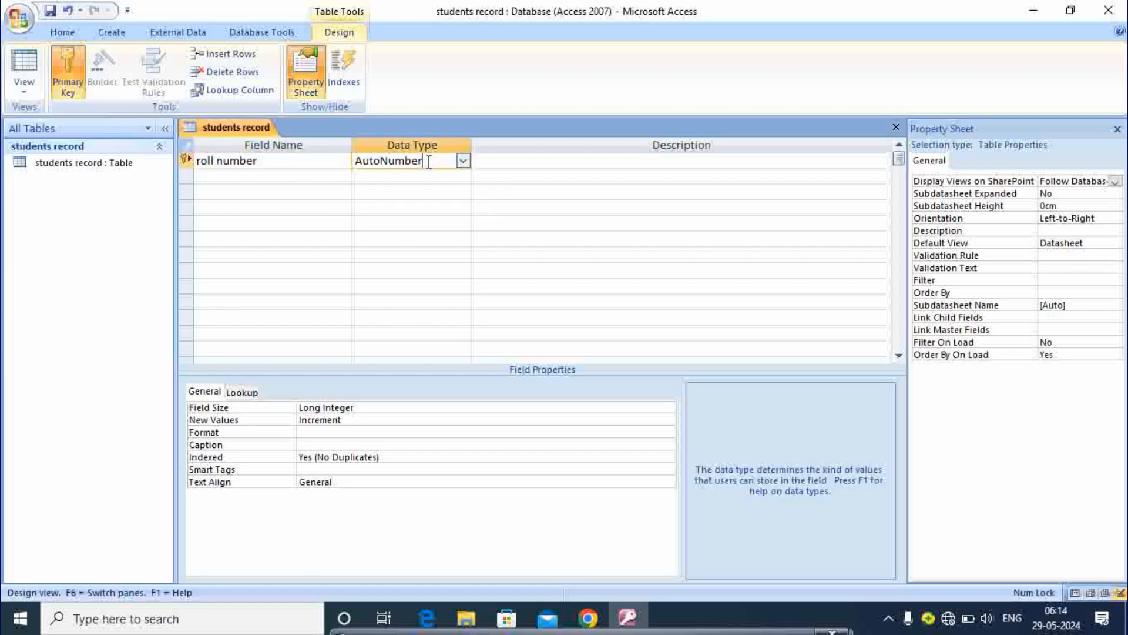
left_click(464, 162)
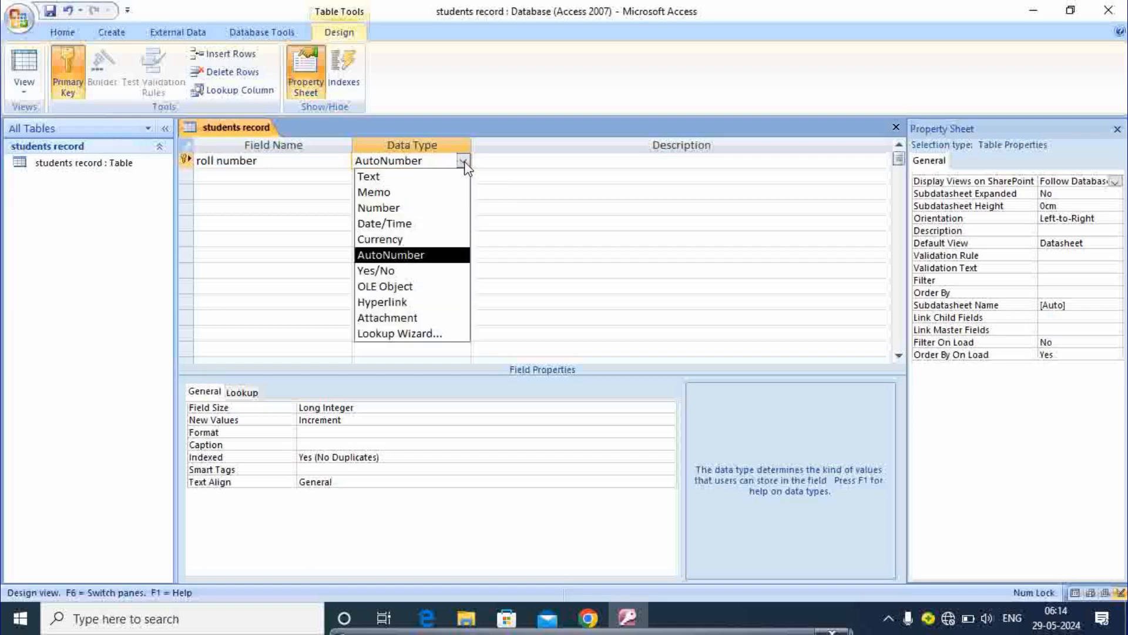
left_click(383, 209)
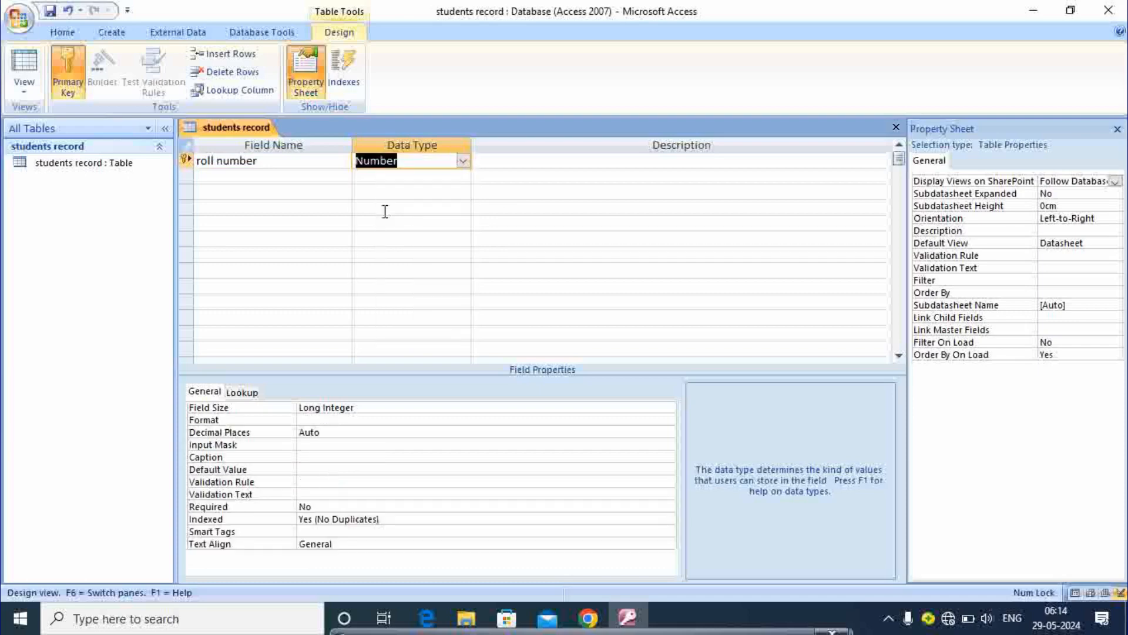
Step: Add a 'name' Text field, dismissing the reserved-word warning
left_click(300, 180)
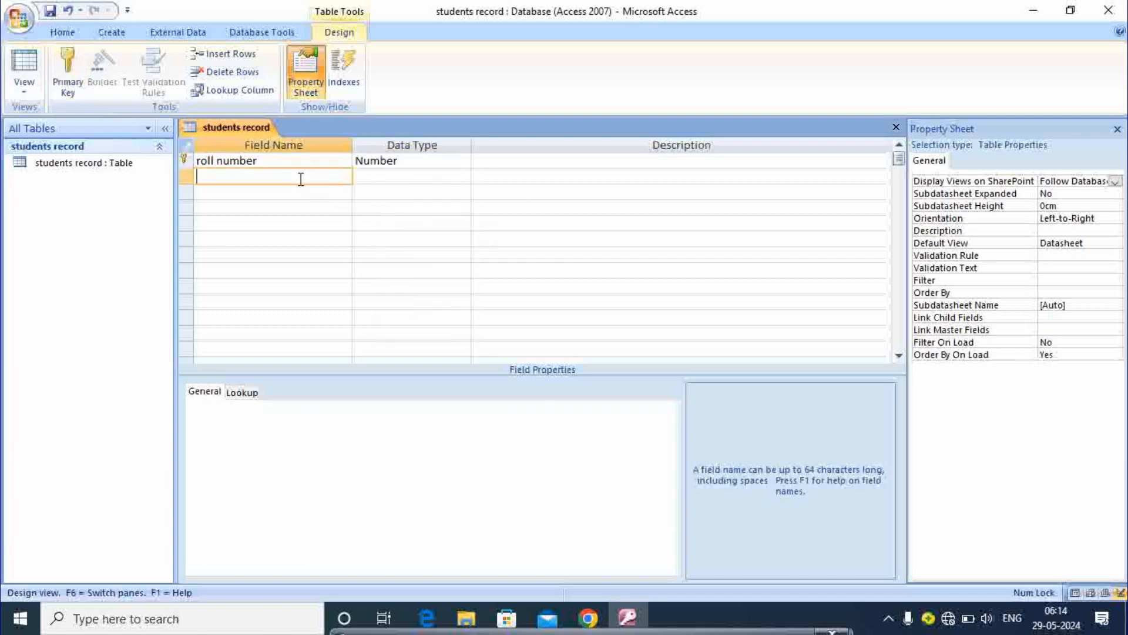
type("name")
key("Tab")
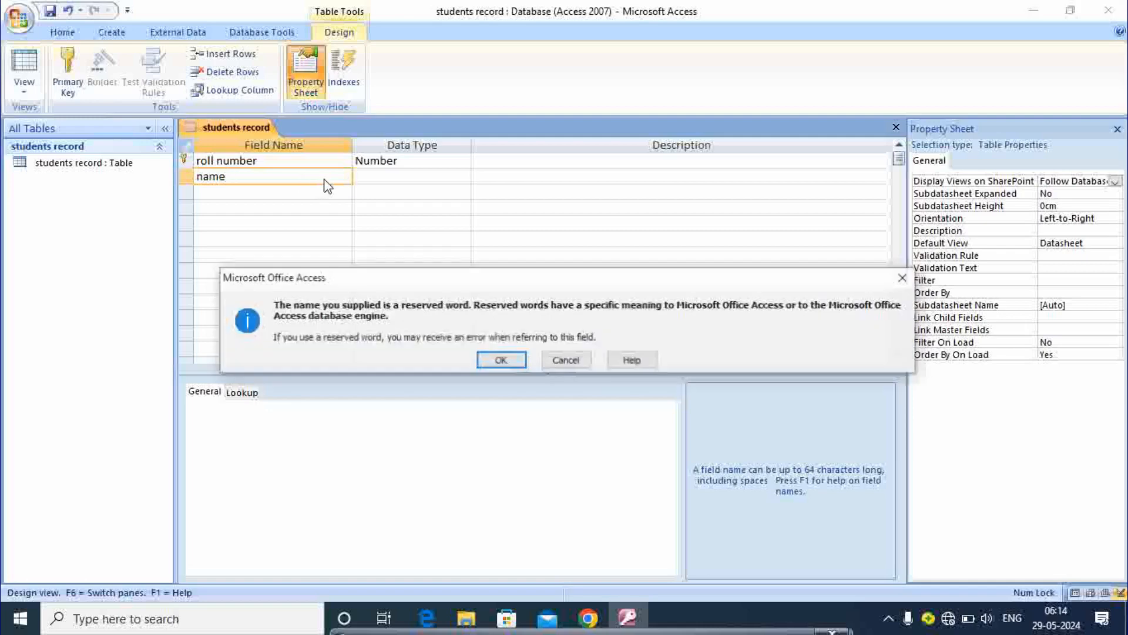
left_click(503, 361)
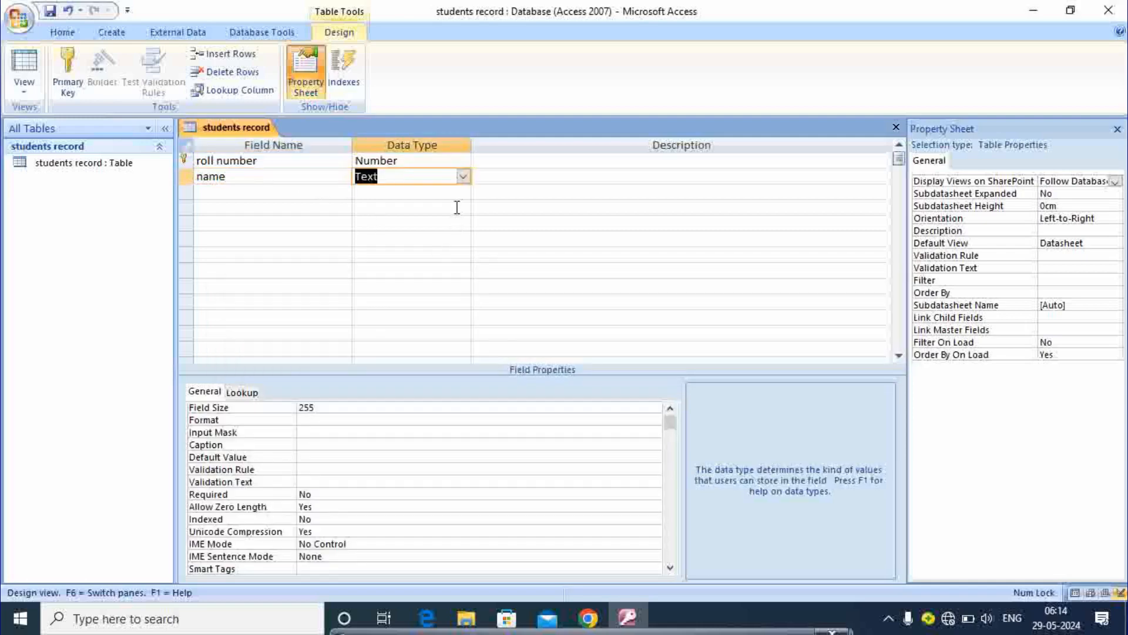
left_click(462, 177)
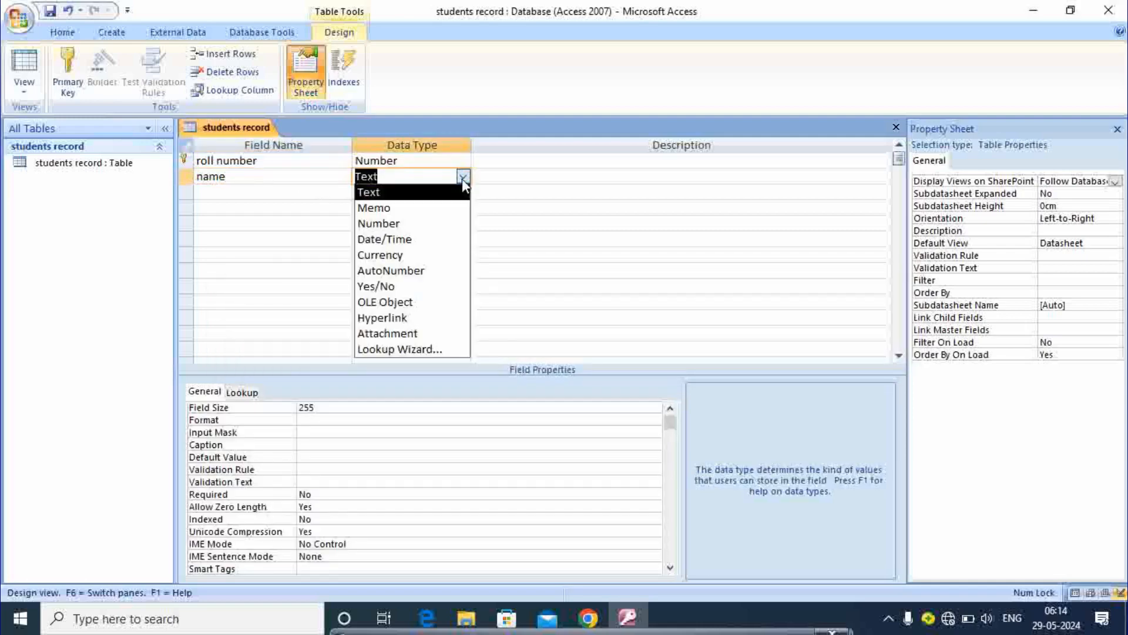
left_click(385, 192)
Step: Add the 'father name' and 'course' Text fields
left_click(212, 192)
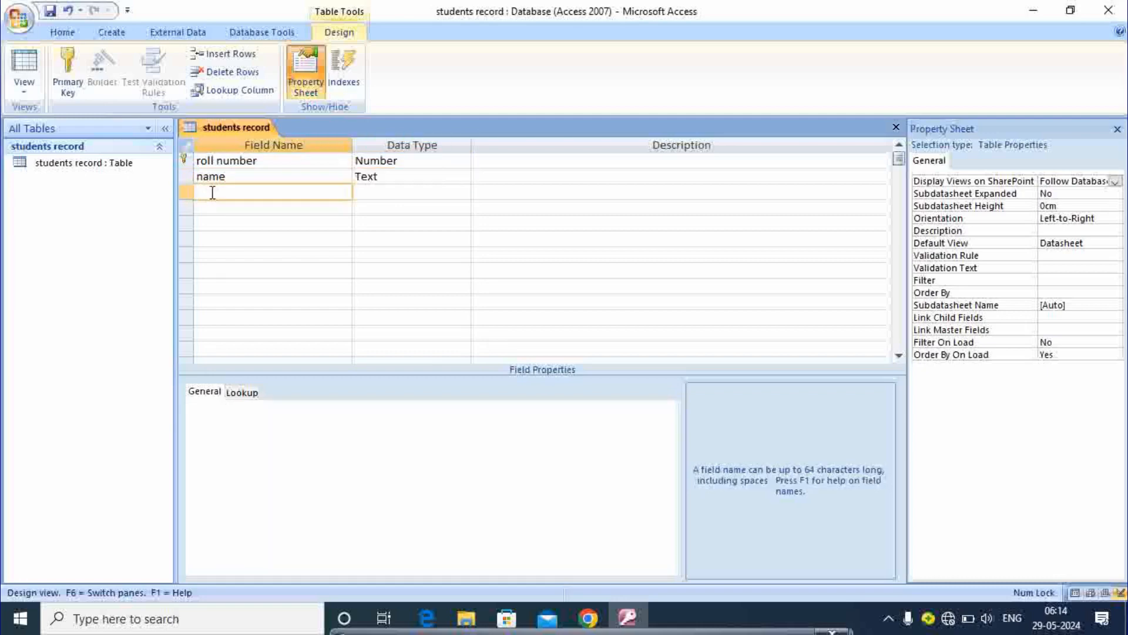
type("her name")
key("Tab")
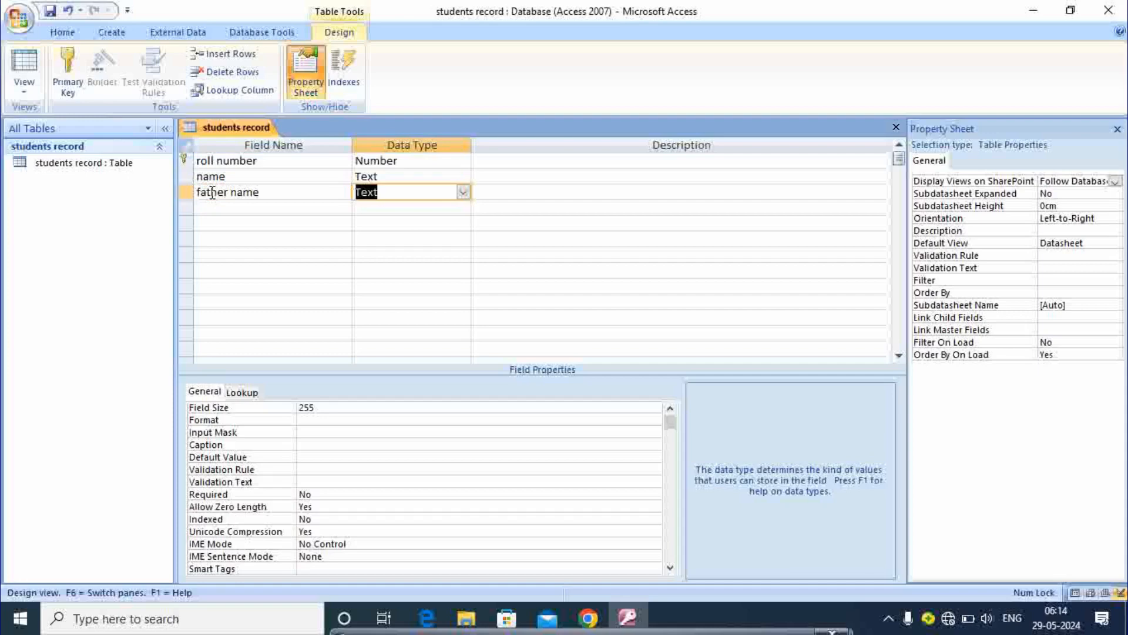
key("Tab")
key("Tab")
type("course")
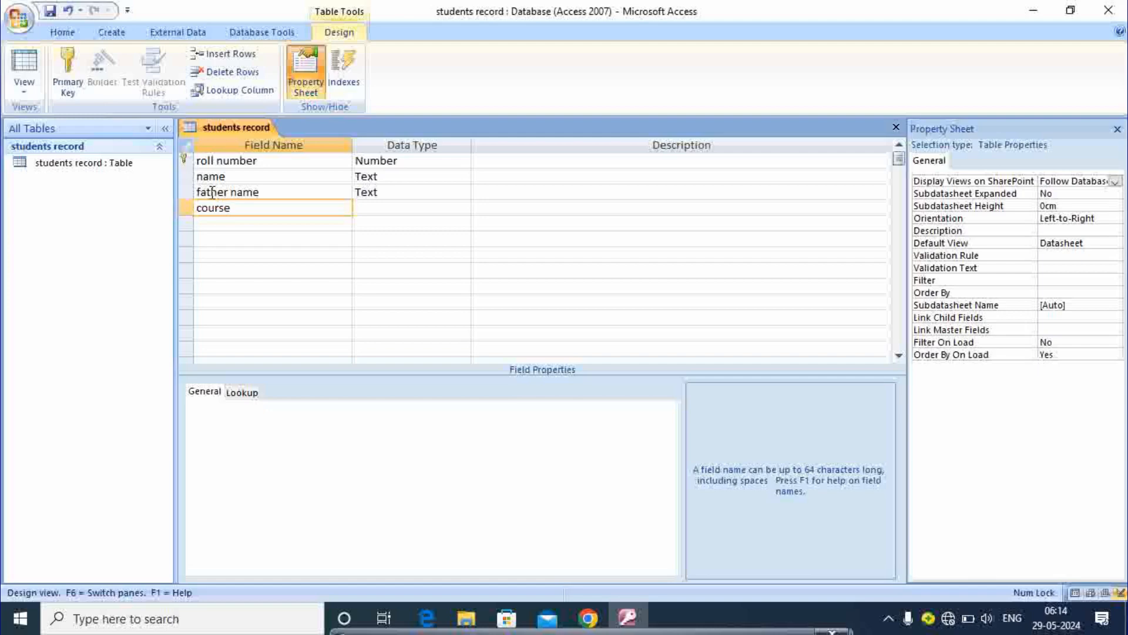
key("Tab")
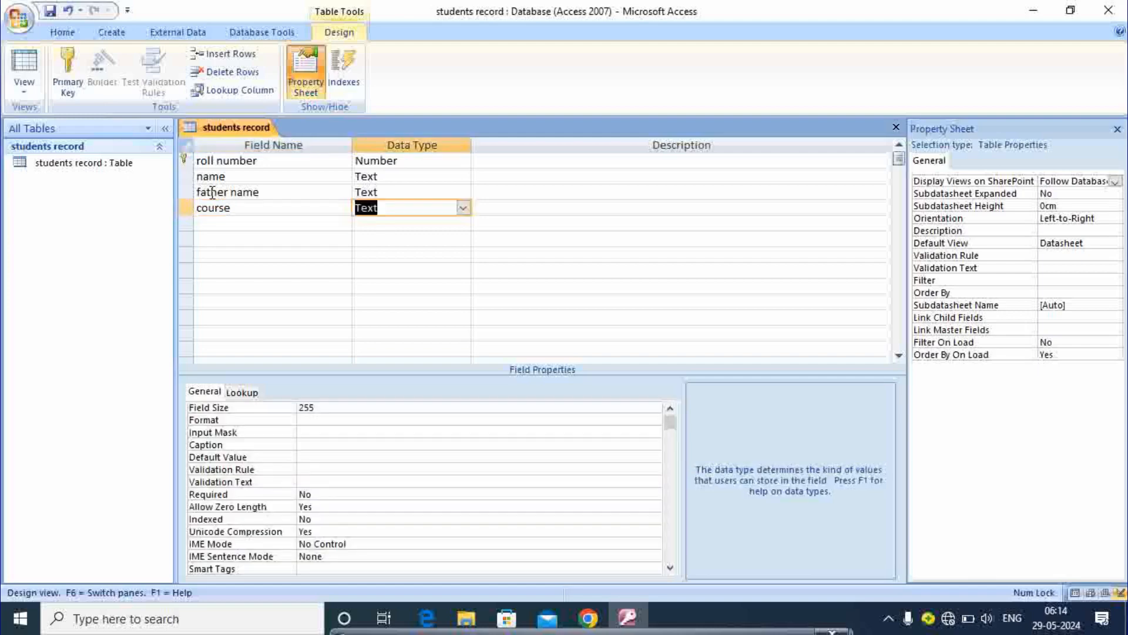
left_click(463, 209)
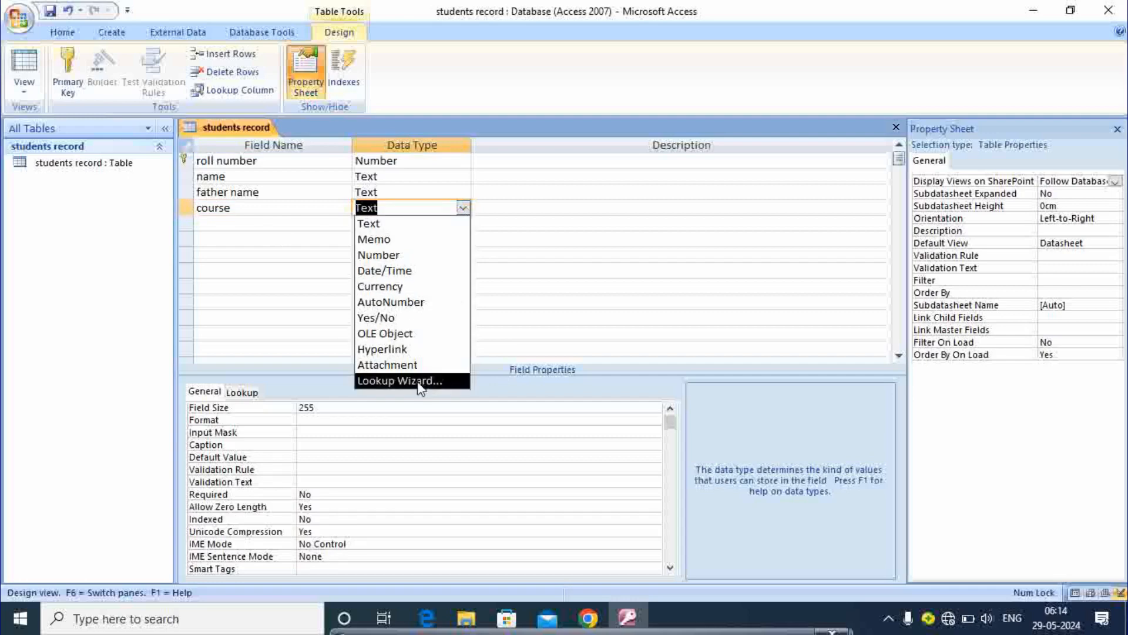
Step: Start the Lookup Wizard for course, choosing to type in the values
left_click(400, 381)
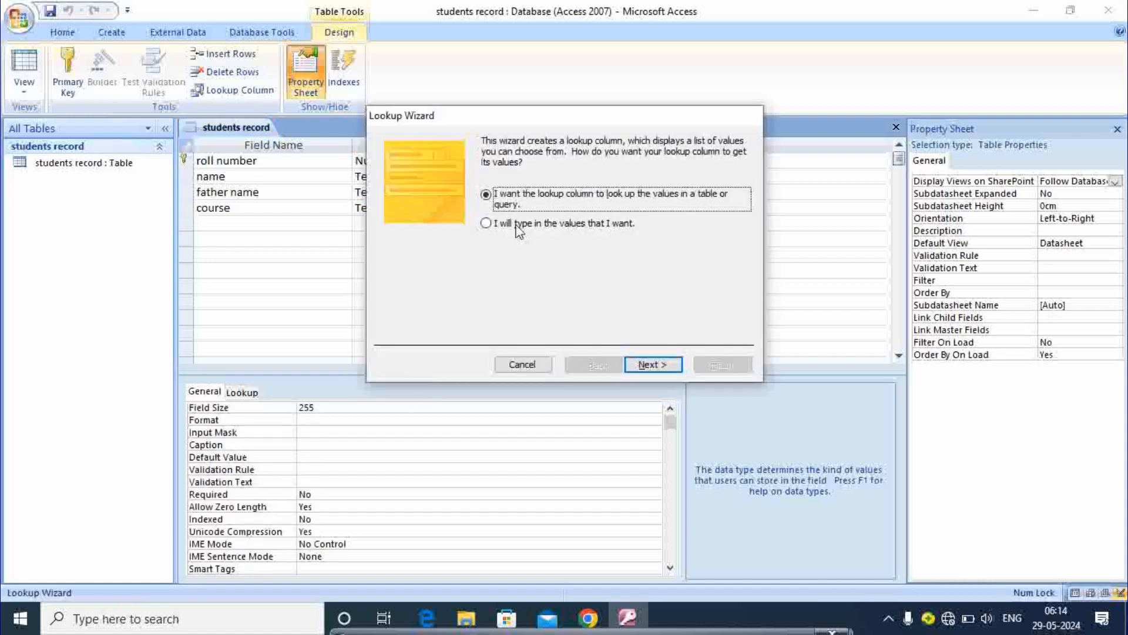
left_click(517, 227)
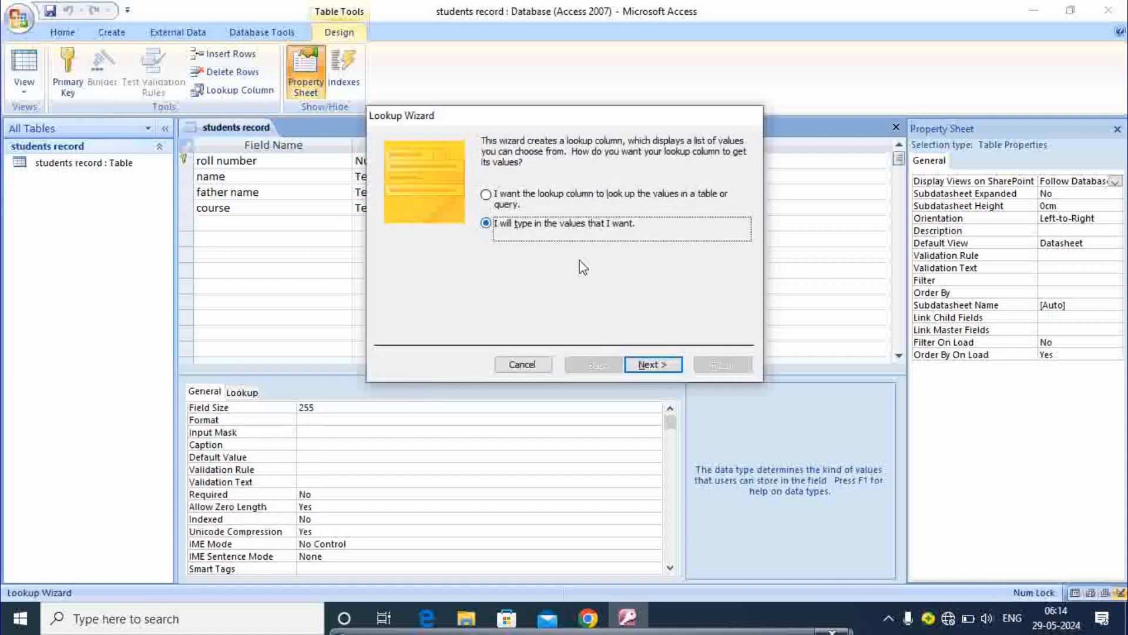
left_click(643, 363)
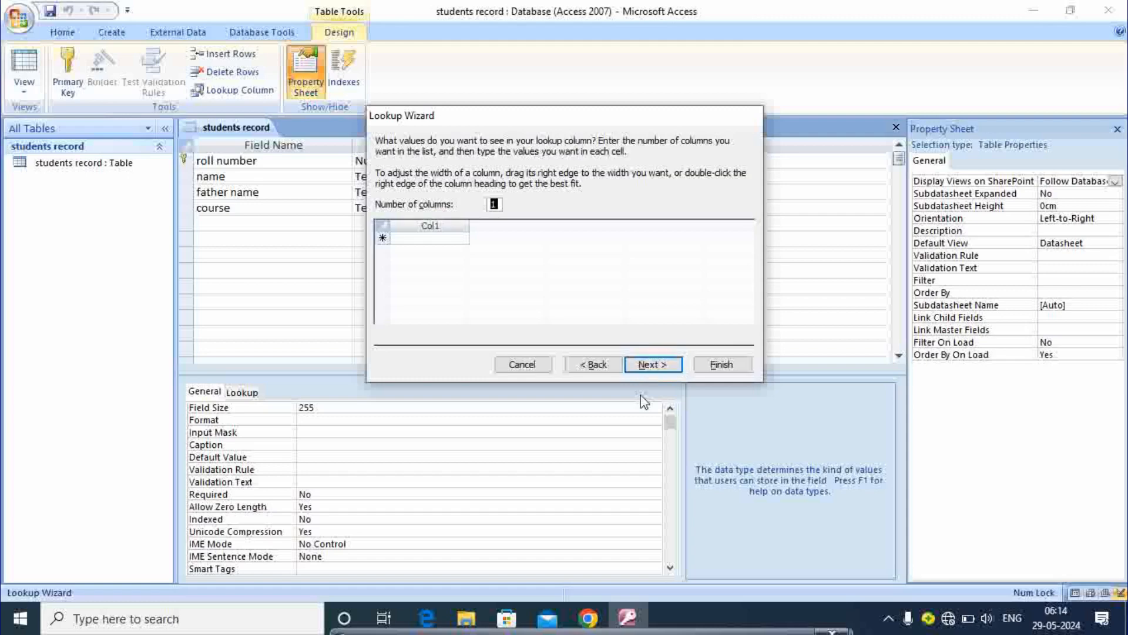
Step: Enter DCA, PGDCA, TALLY, CPCT and BASIC COMPUTER as the lookup values
left_click(421, 237)
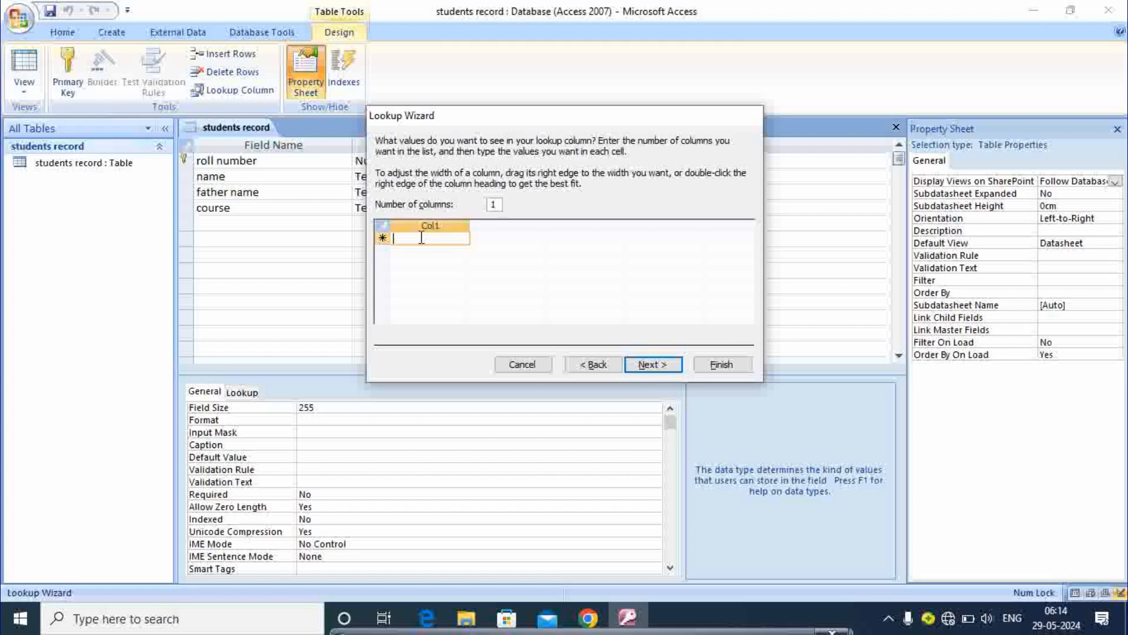
key("Caps_Lock")
type("DCA")
key("Return")
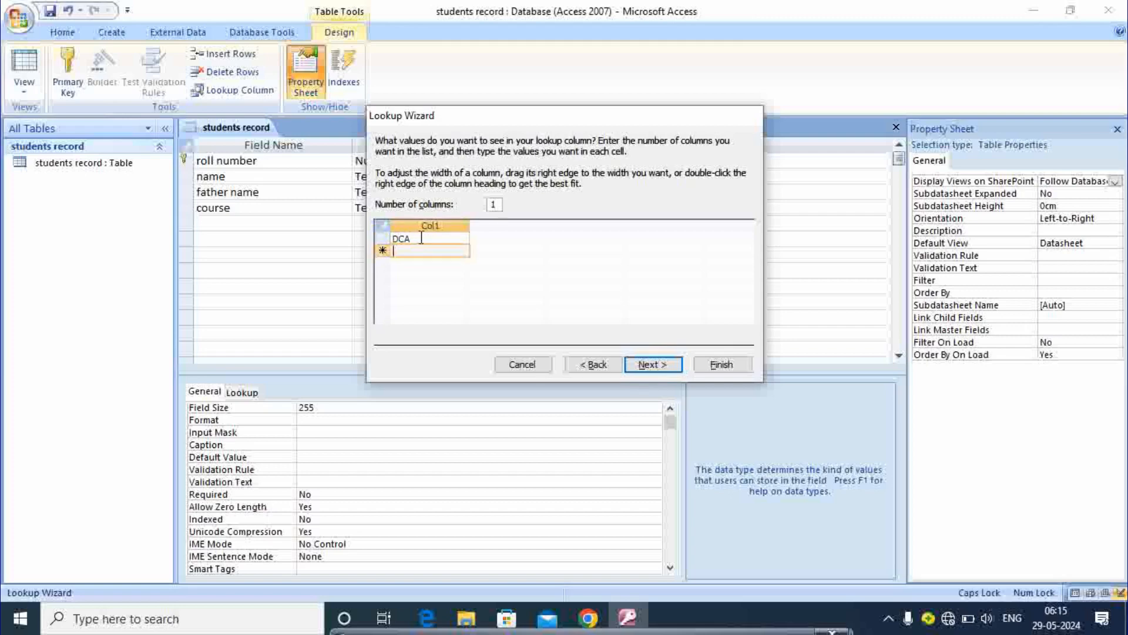
type("PGDCA")
key("Return")
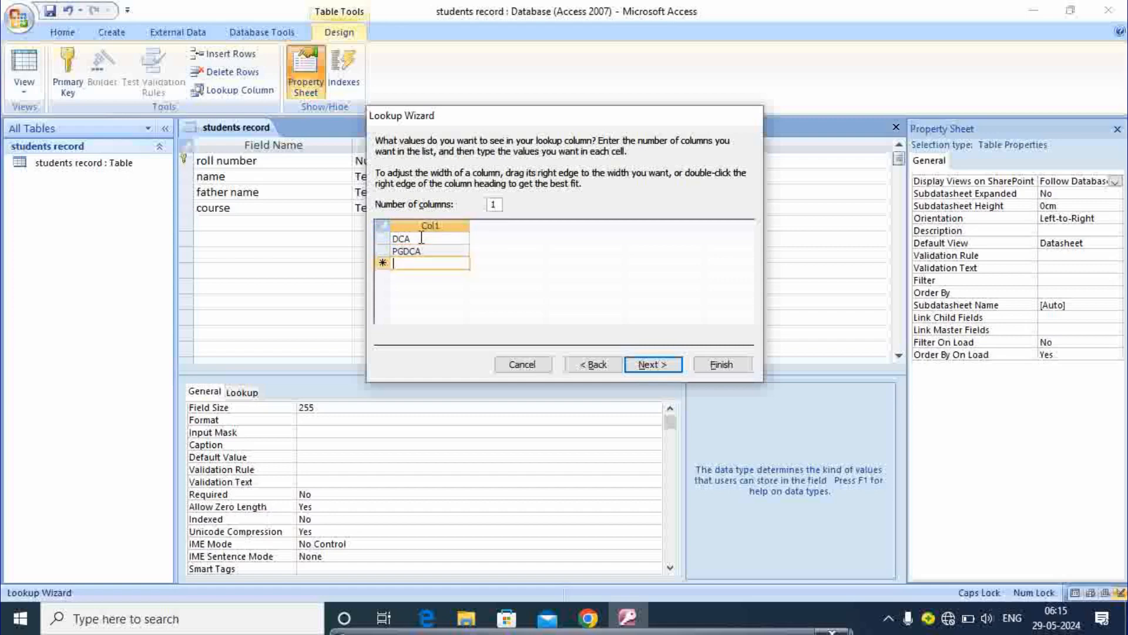
type("TALLY")
key("Return")
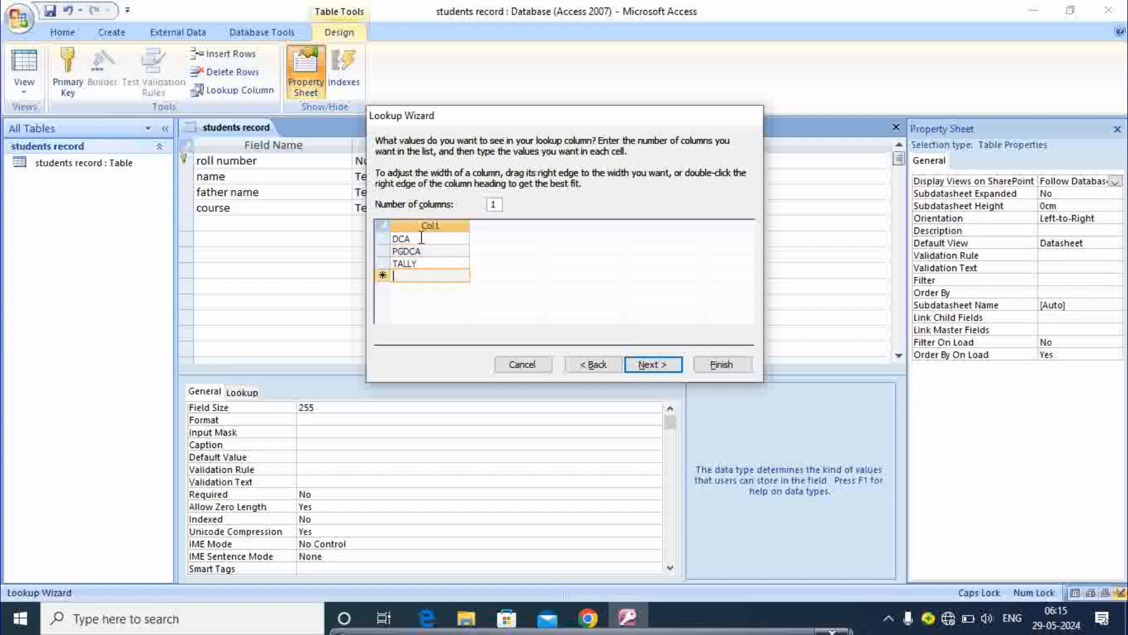
type("CPCT")
key("Return")
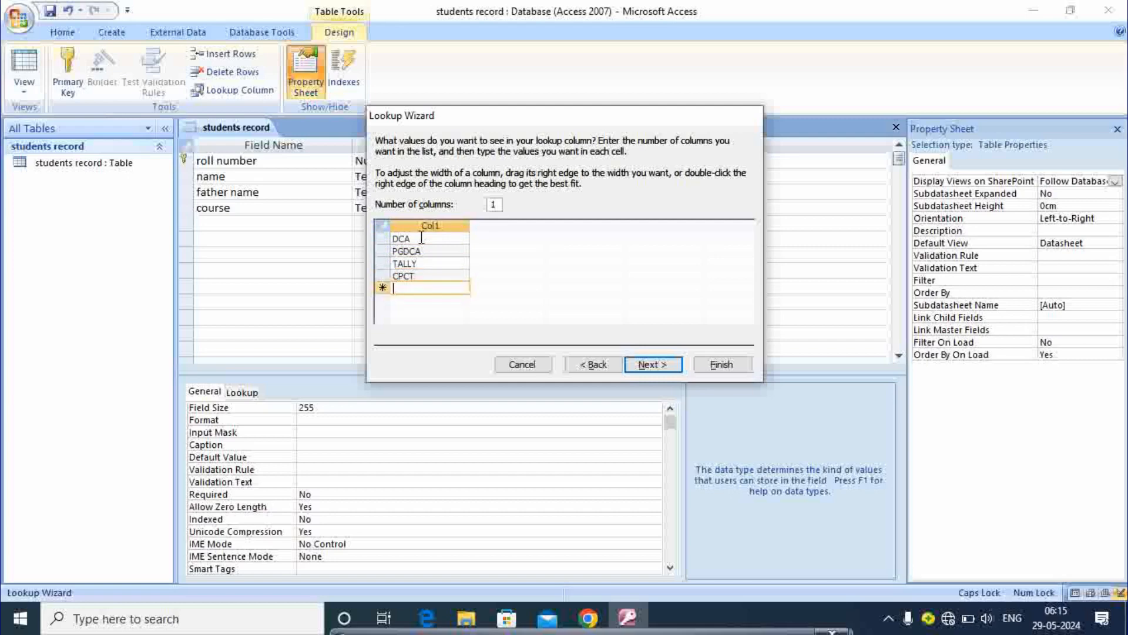
type("BASIC")
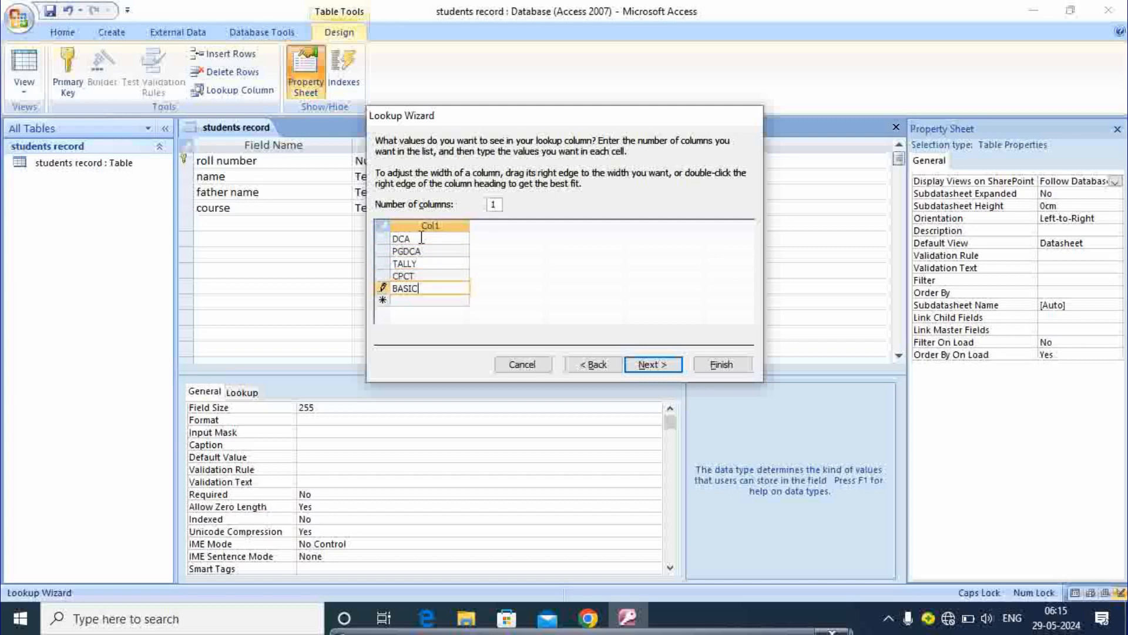
type(" COMPUTER")
left_click(651, 364)
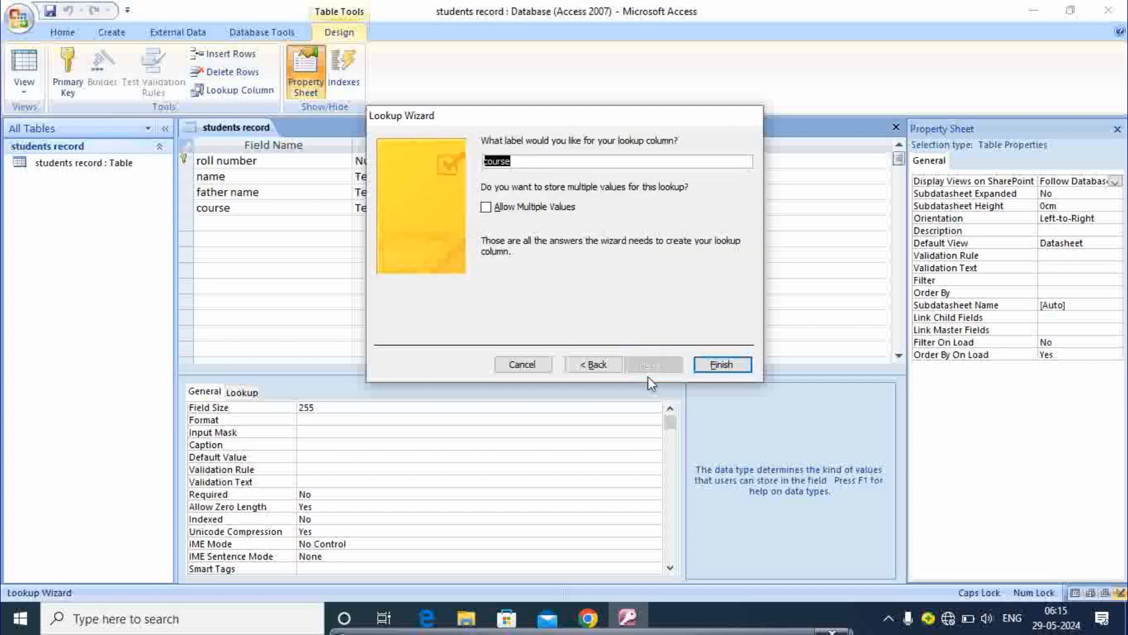
Step: Finish the course lookup and add an 'email id' field of Hyperlink type
left_click(723, 365)
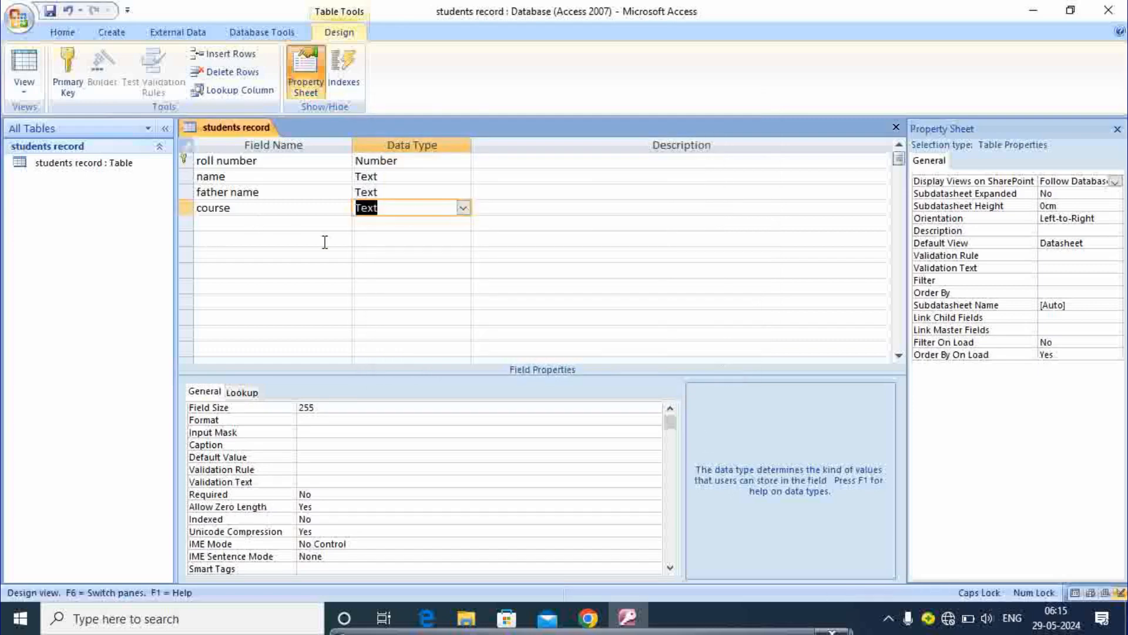
left_click(231, 224)
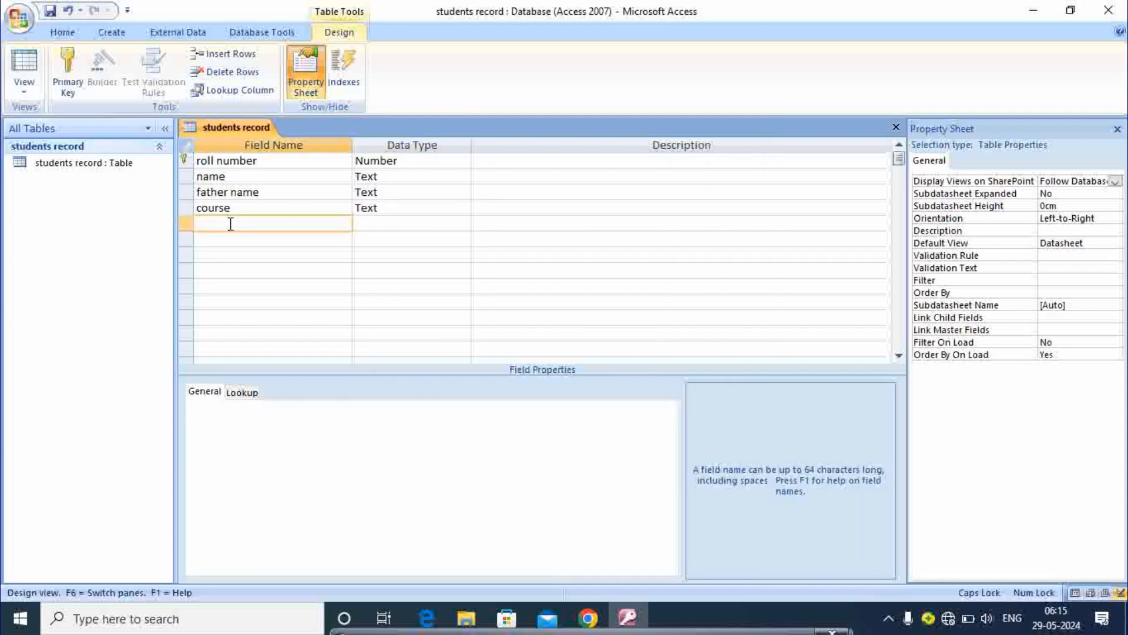
key("Caps_Lock")
type("email id")
key("Tab")
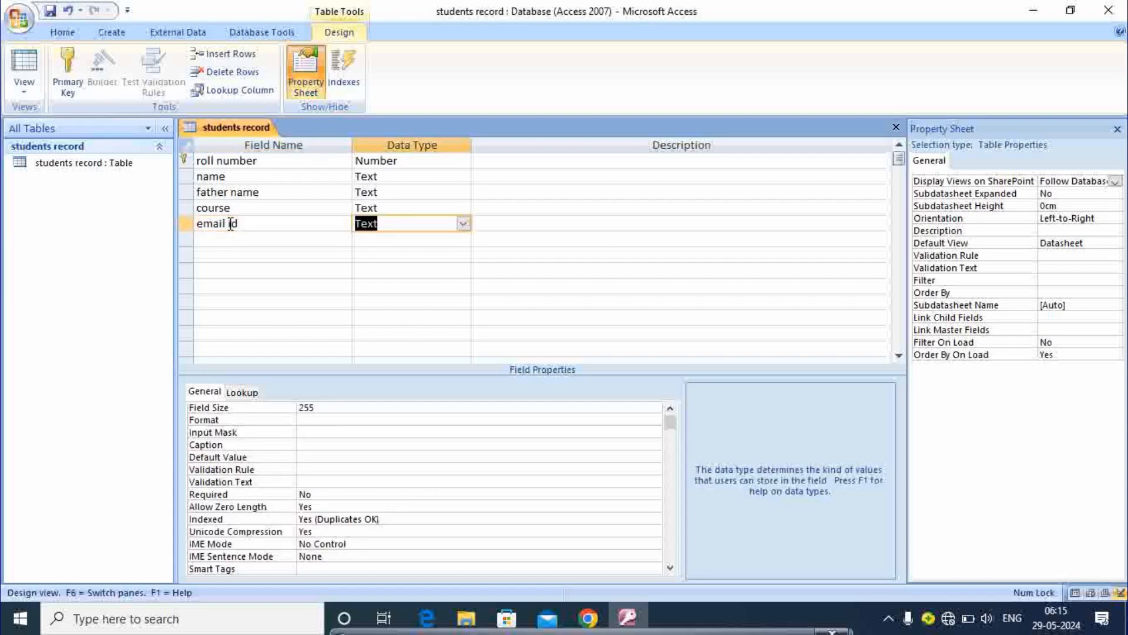
left_click(465, 224)
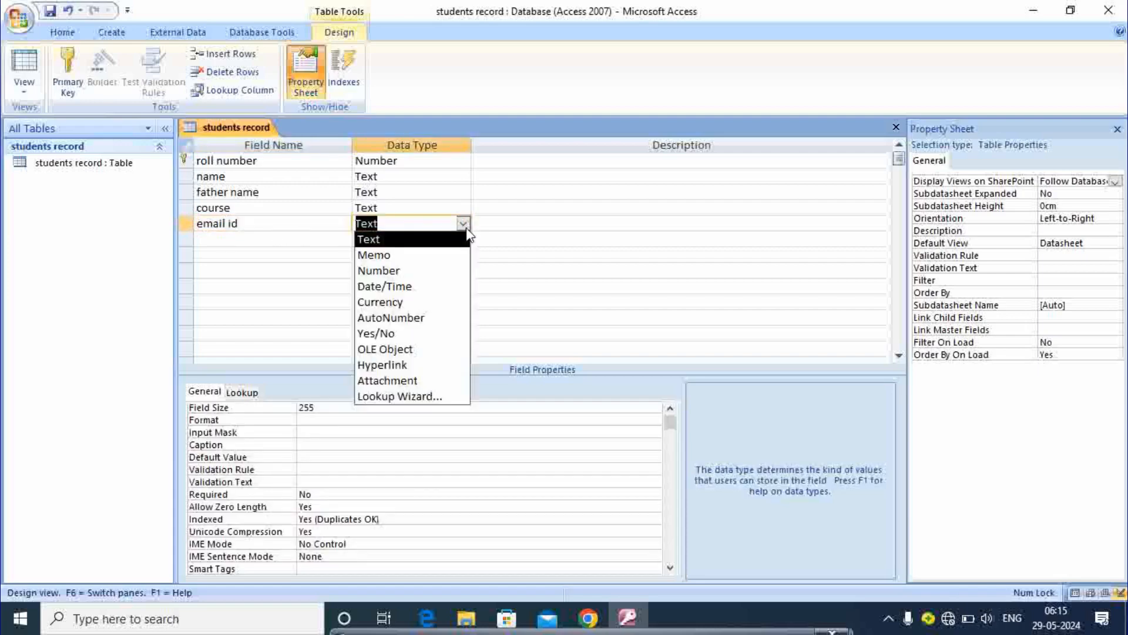
left_click(379, 369)
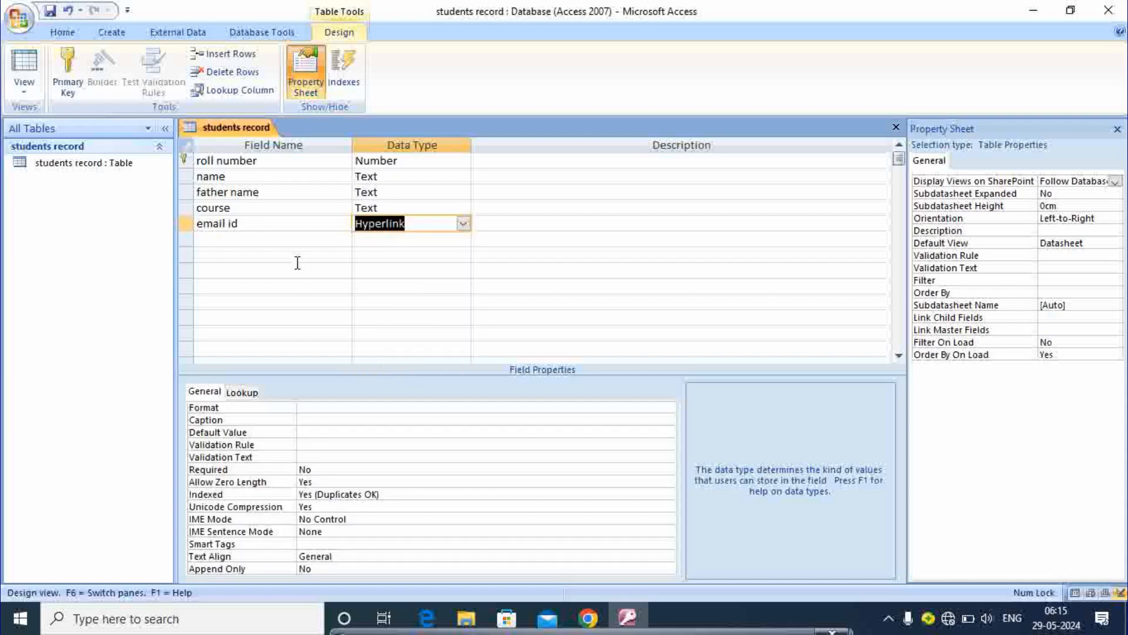
Step: Add a 'photo' field of Attachment type
left_click(250, 237)
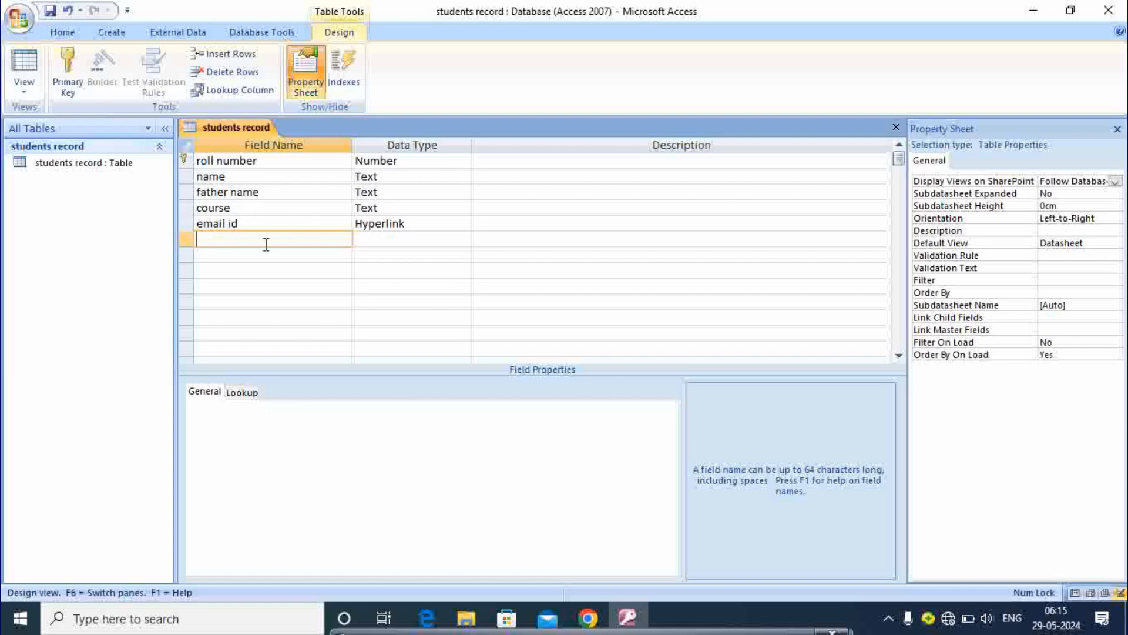
type("photo")
key("Tab")
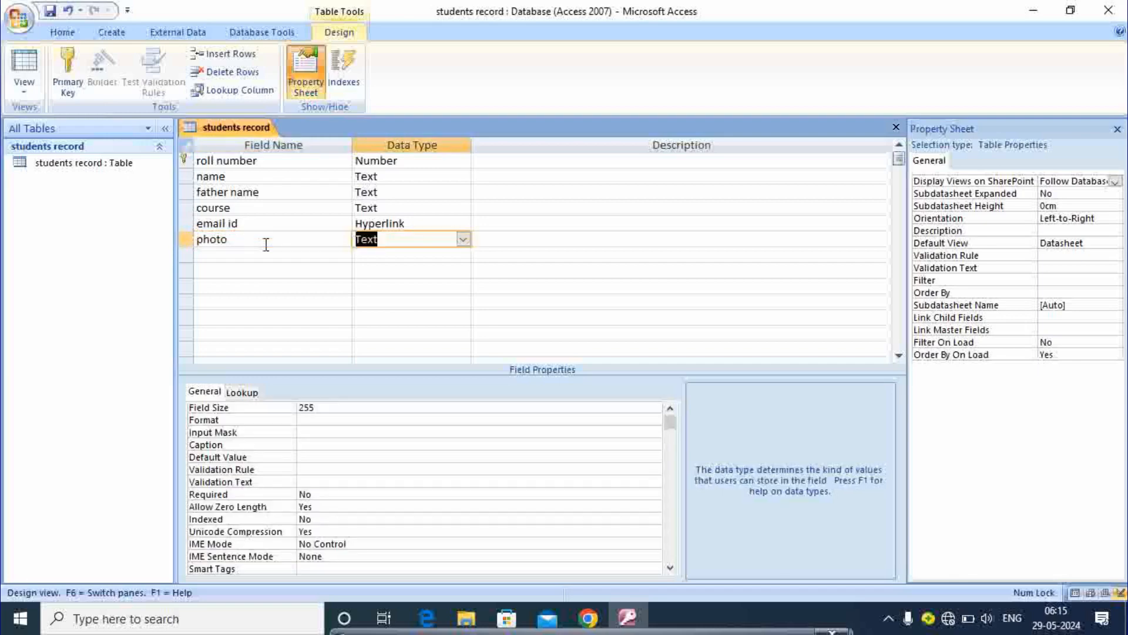
left_click(467, 242)
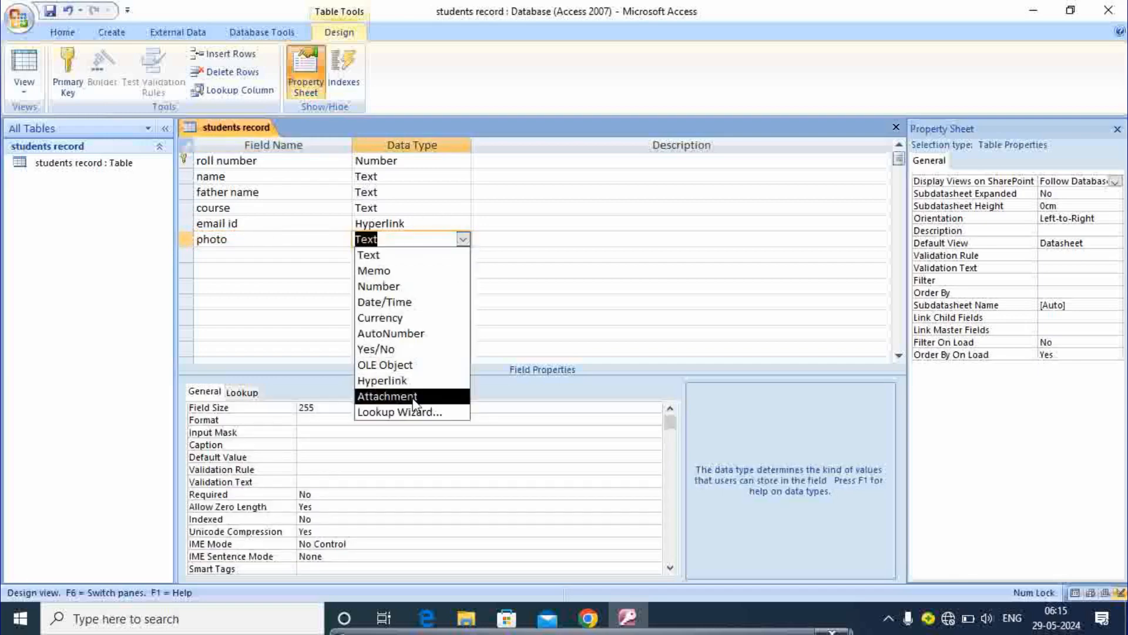
left_click(377, 397)
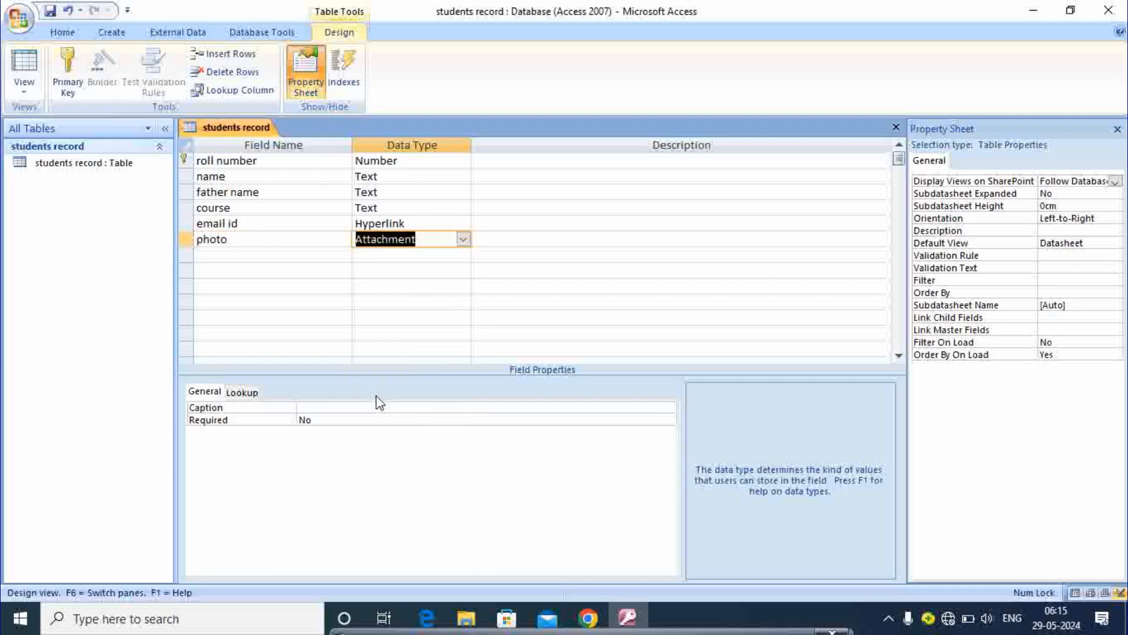
left_click(269, 254)
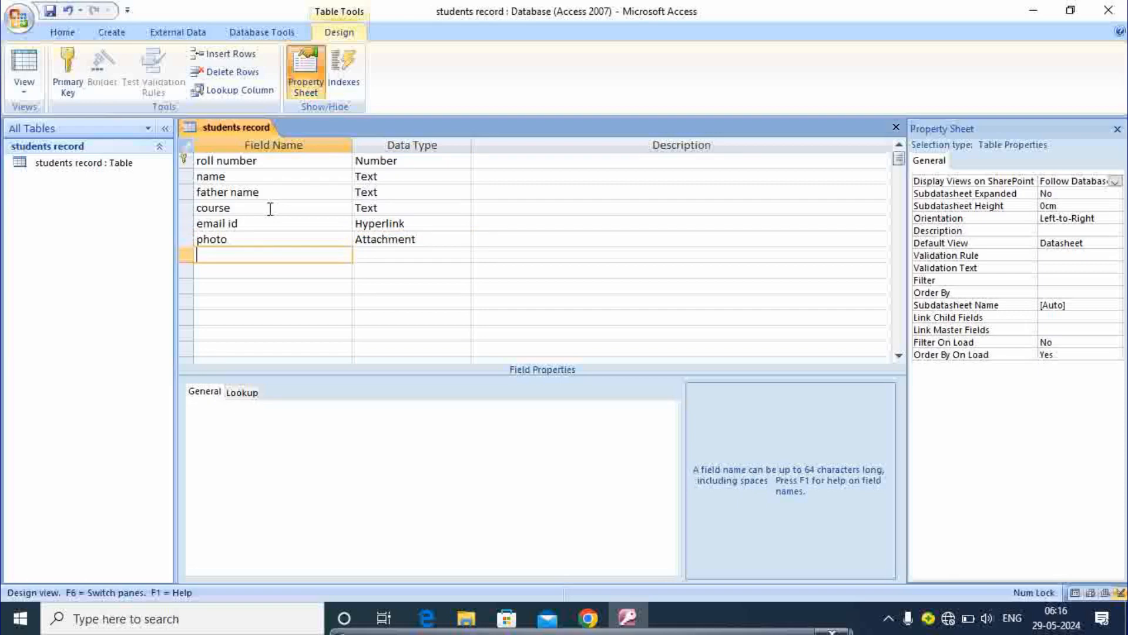
Step: Save the table and switch to Datasheet View, returning to the roll number cell
left_click(24, 92)
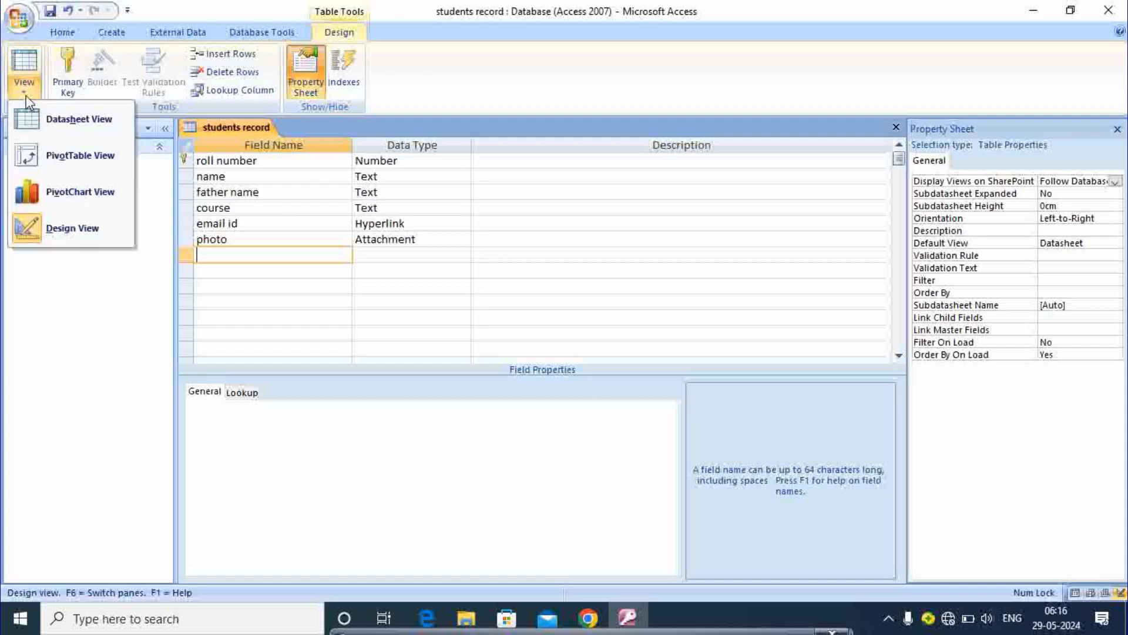
left_click(61, 120)
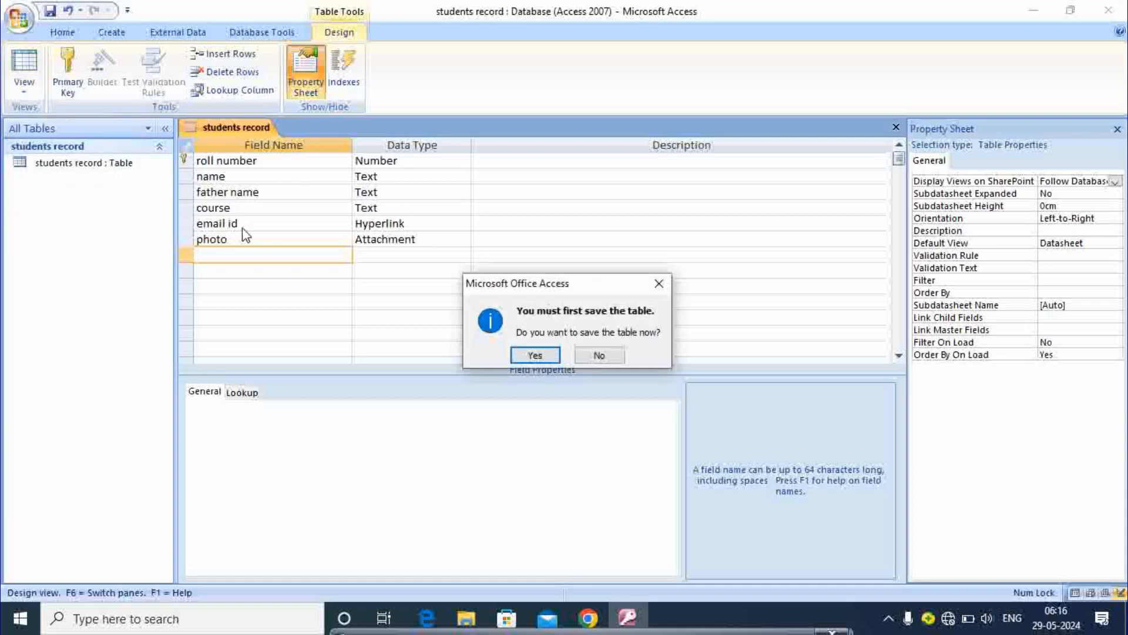
left_click(551, 356)
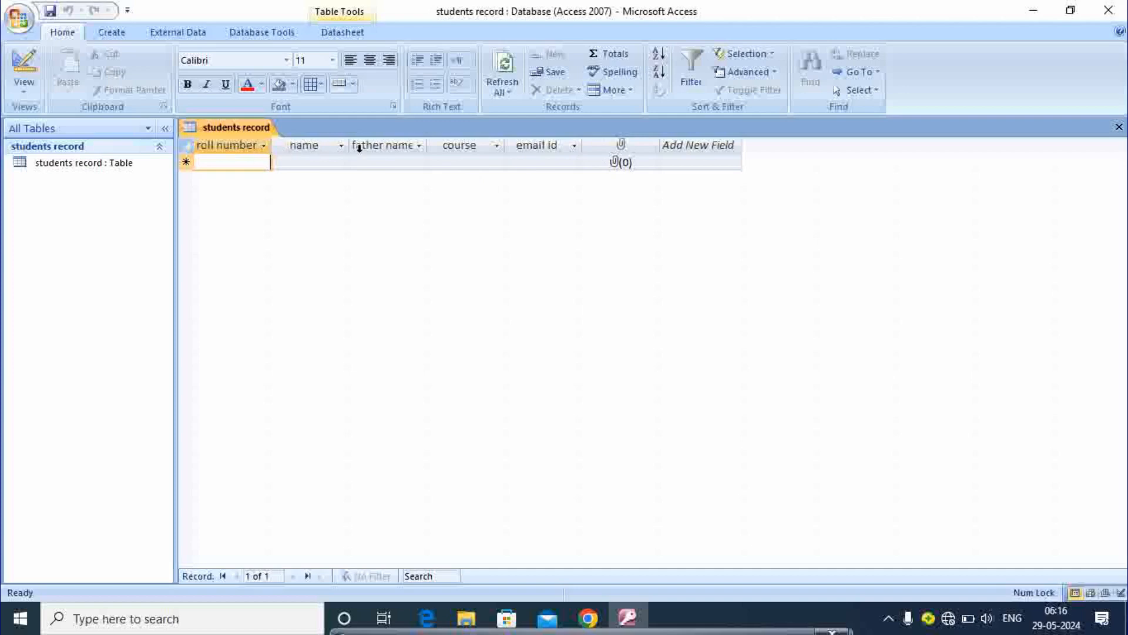
key("Tab")
key("Tab")
key("Tab")
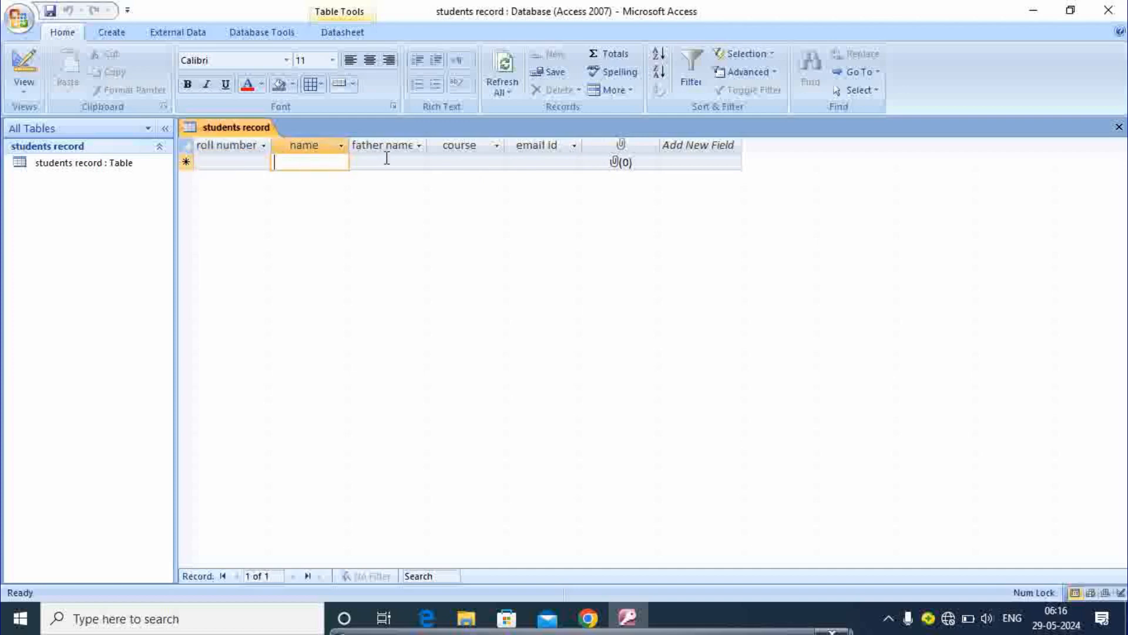
left_click(255, 161)
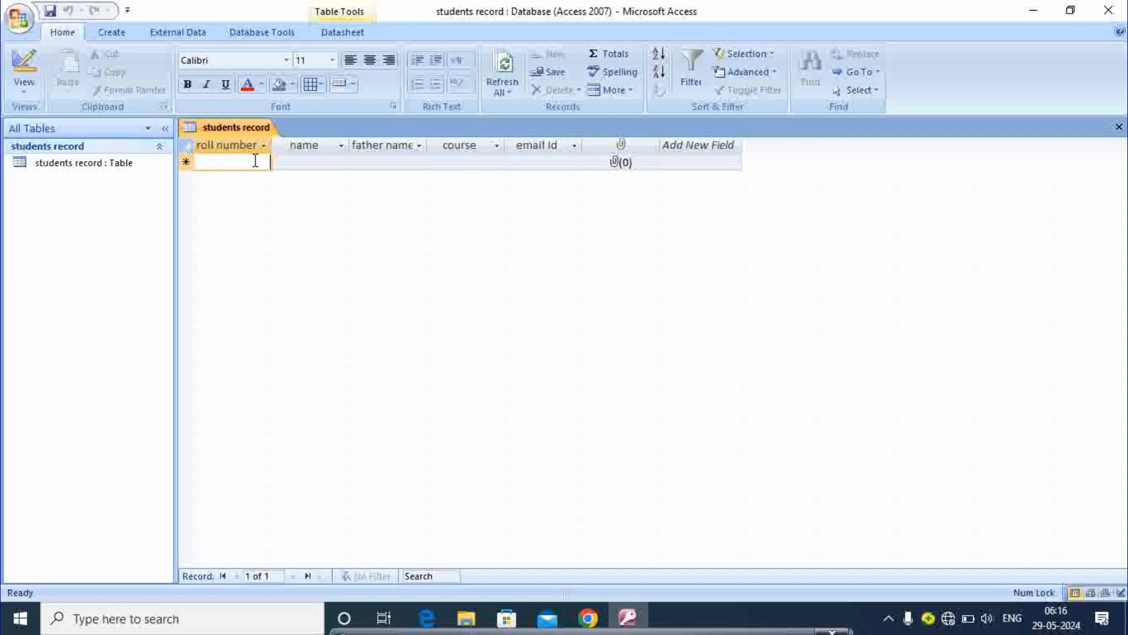
Step: Enter roll number 1001, the student's name and the father's name
type("1001")
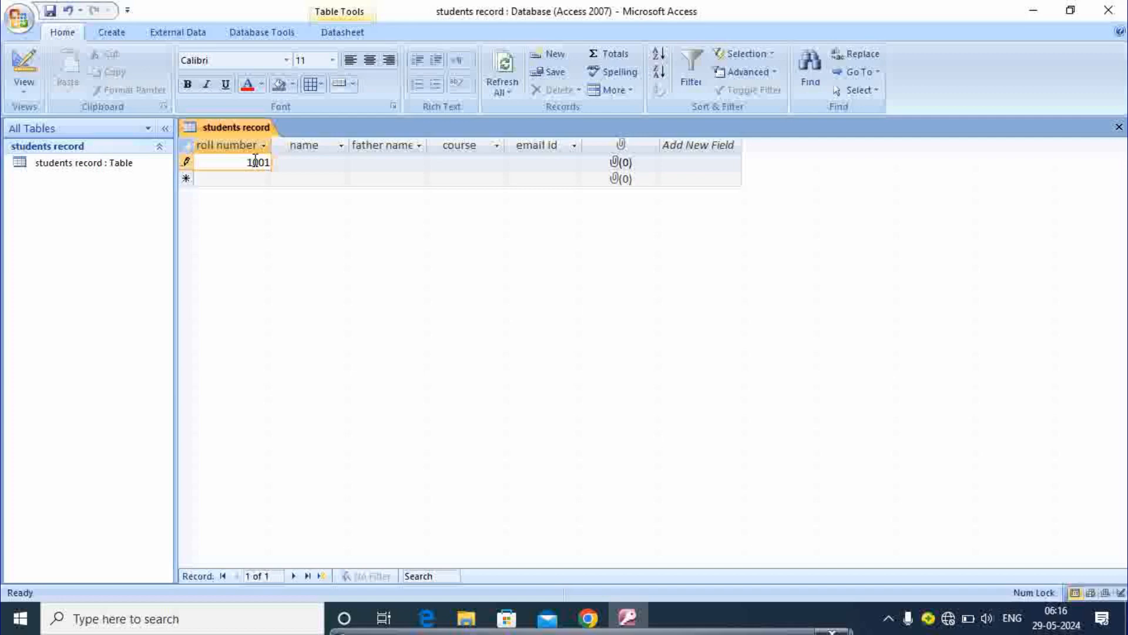
key("Tab")
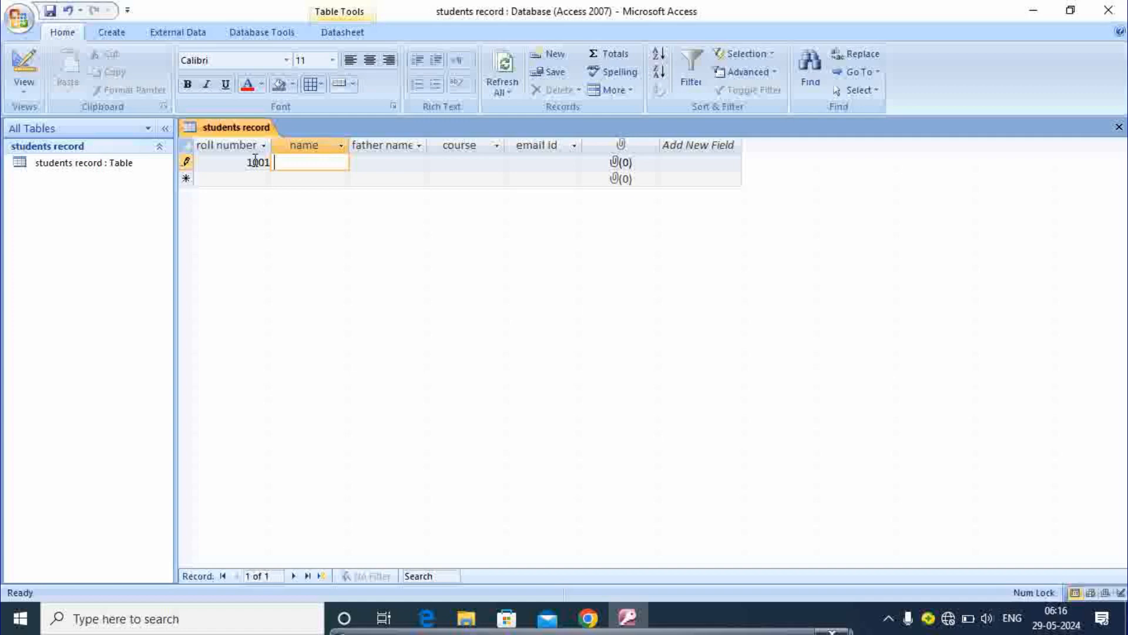
type("rahul")
key("Tab")
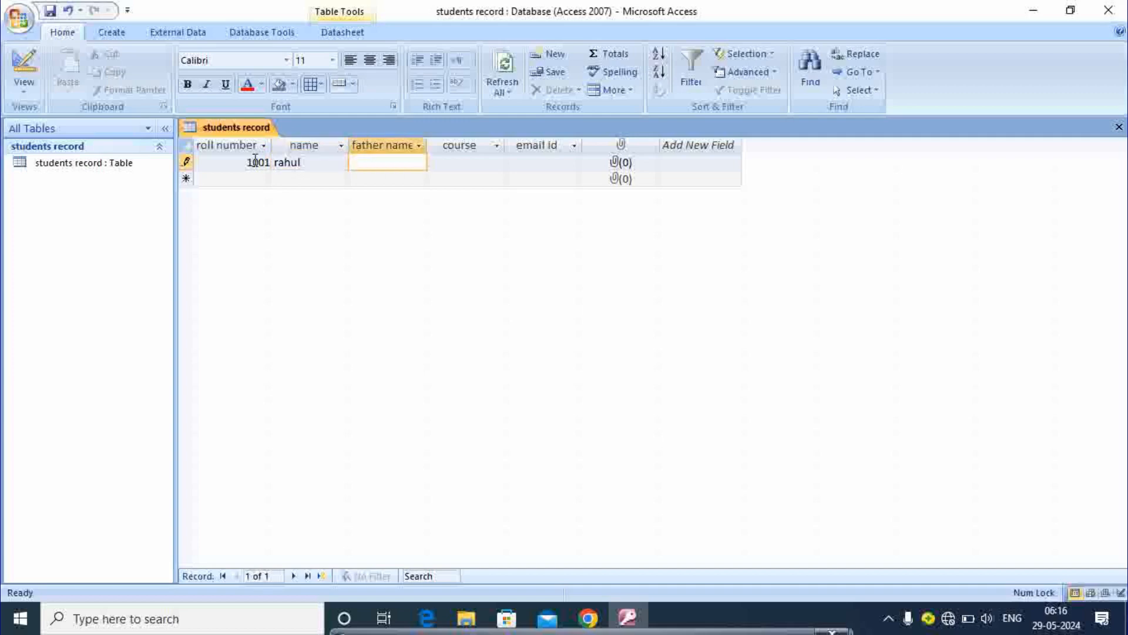
key("Caps_Lock")
key("Caps_Lock")
key("Tab")
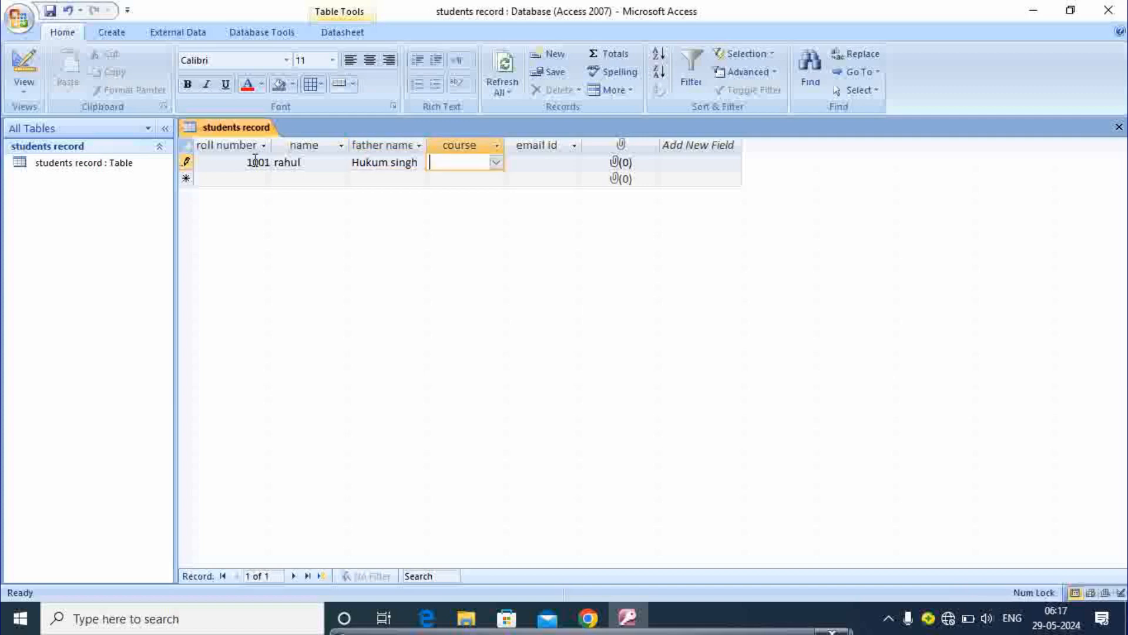
Step: Set the course to PGDCA and enter the student's e-mail address
left_click(500, 165)
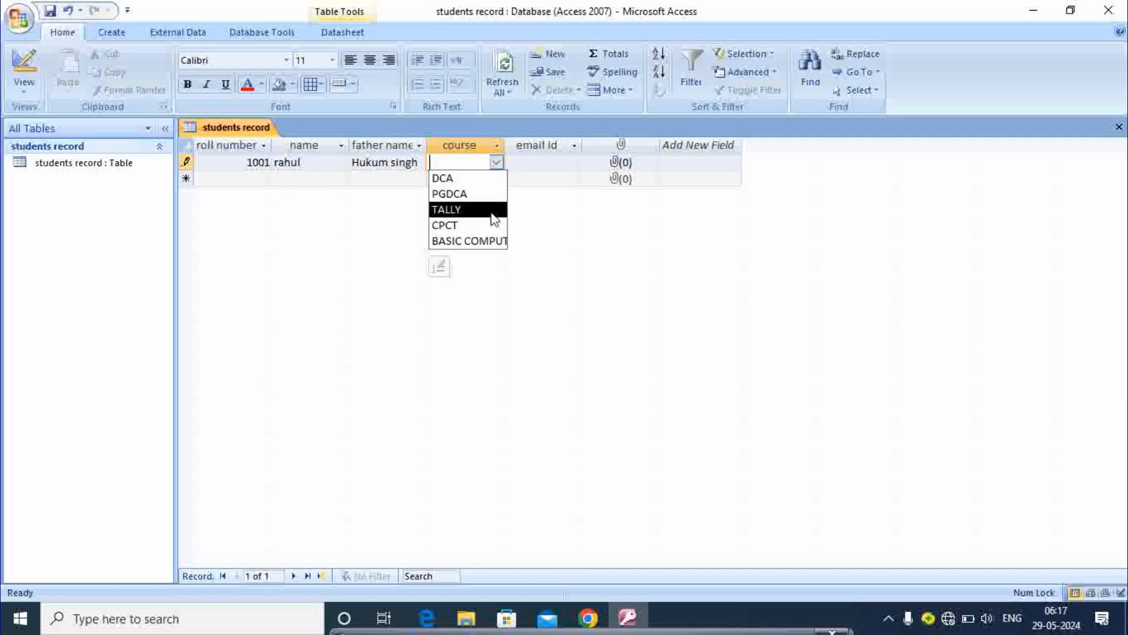
left_click(458, 197)
left_click(543, 162)
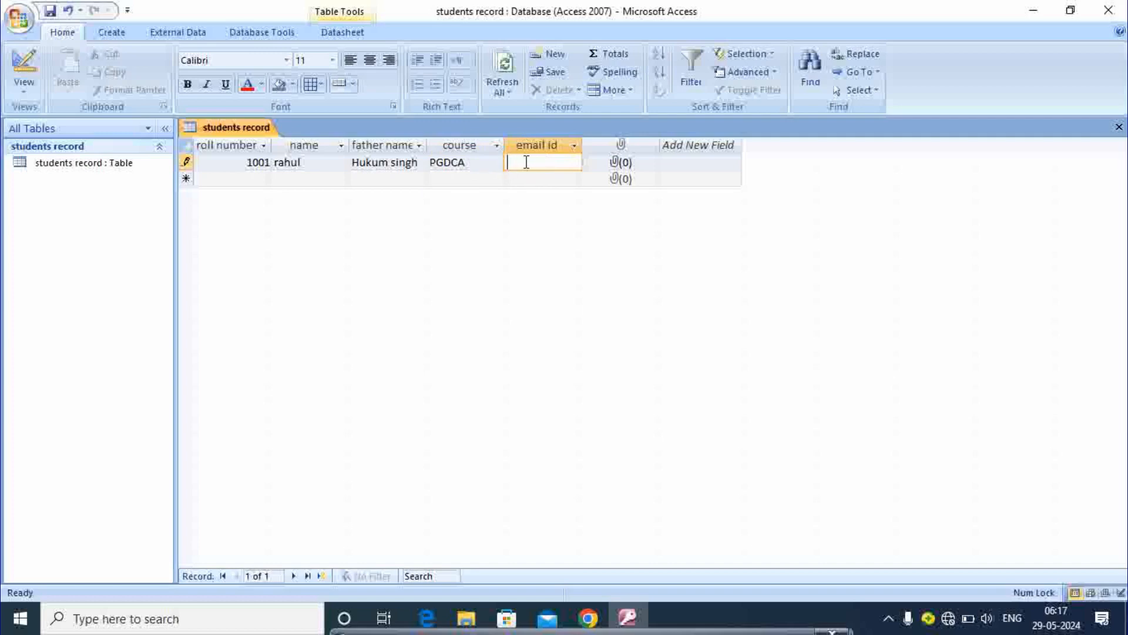
Step: Attach the third photo from D:\photos to record 1001, then go to the new blank record row
double_click(616, 166)
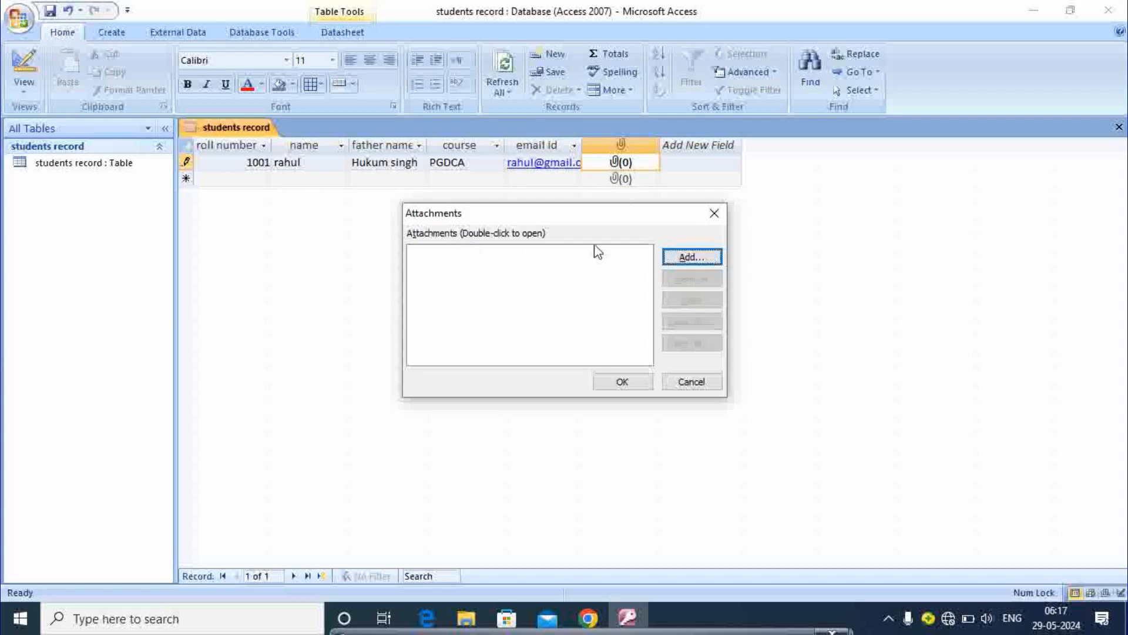
left_click(678, 256)
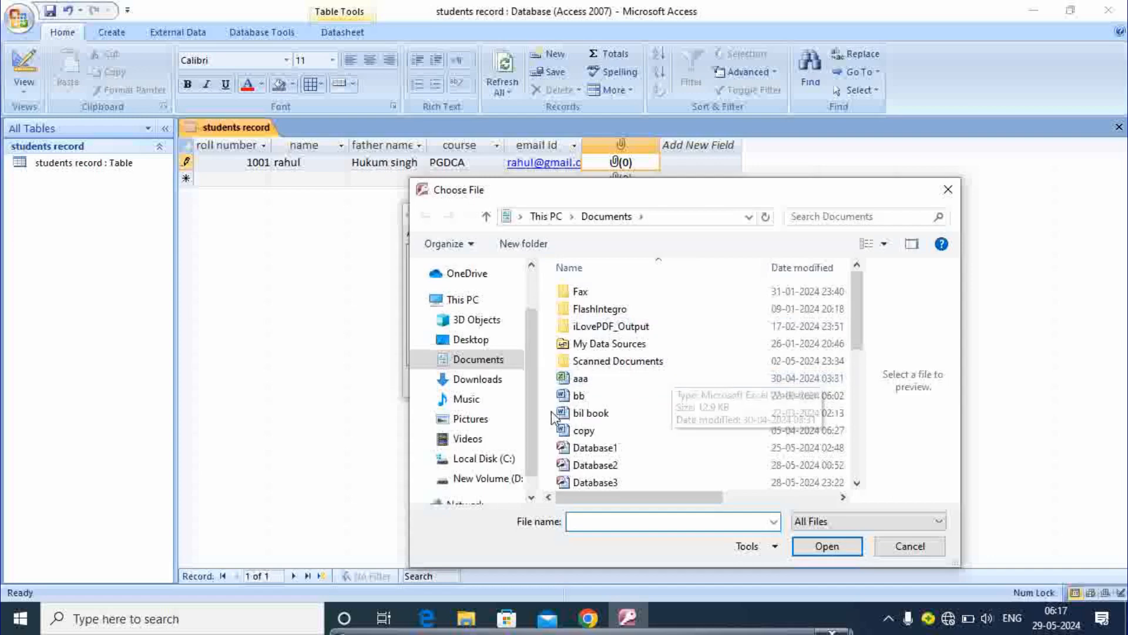
left_click(488, 479)
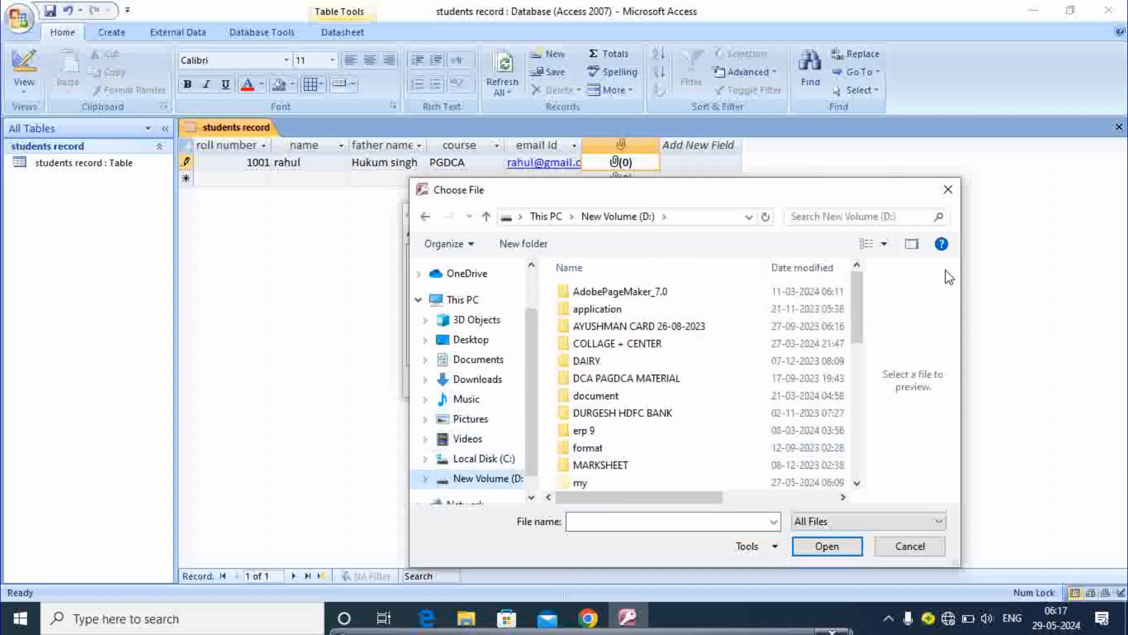
left_click_drag(863, 303, 865, 382)
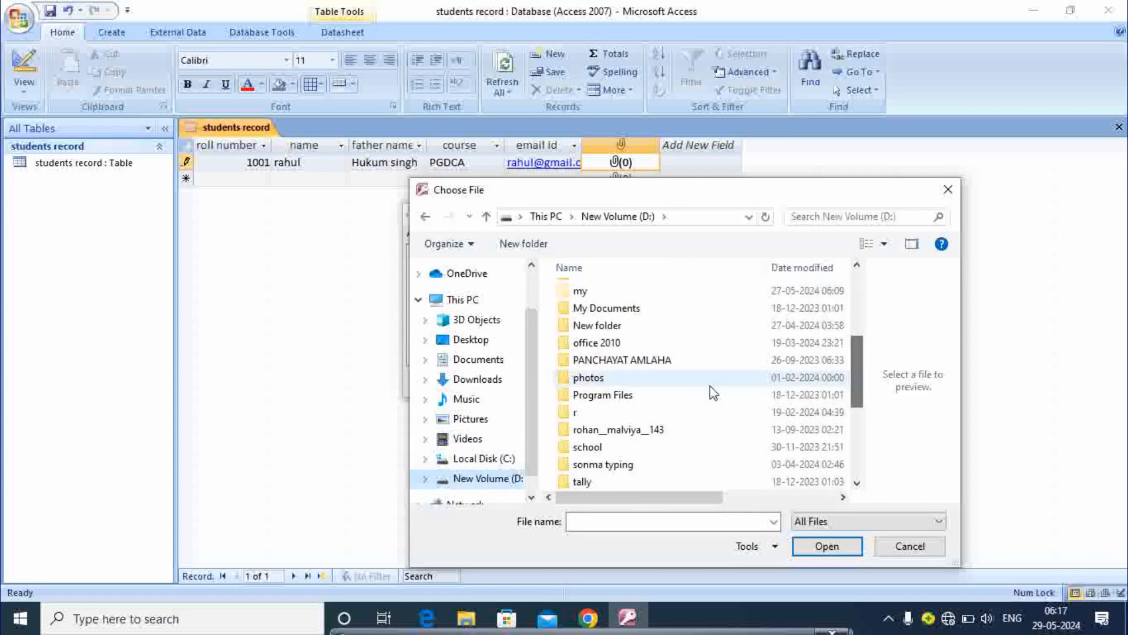
double_click(584, 379)
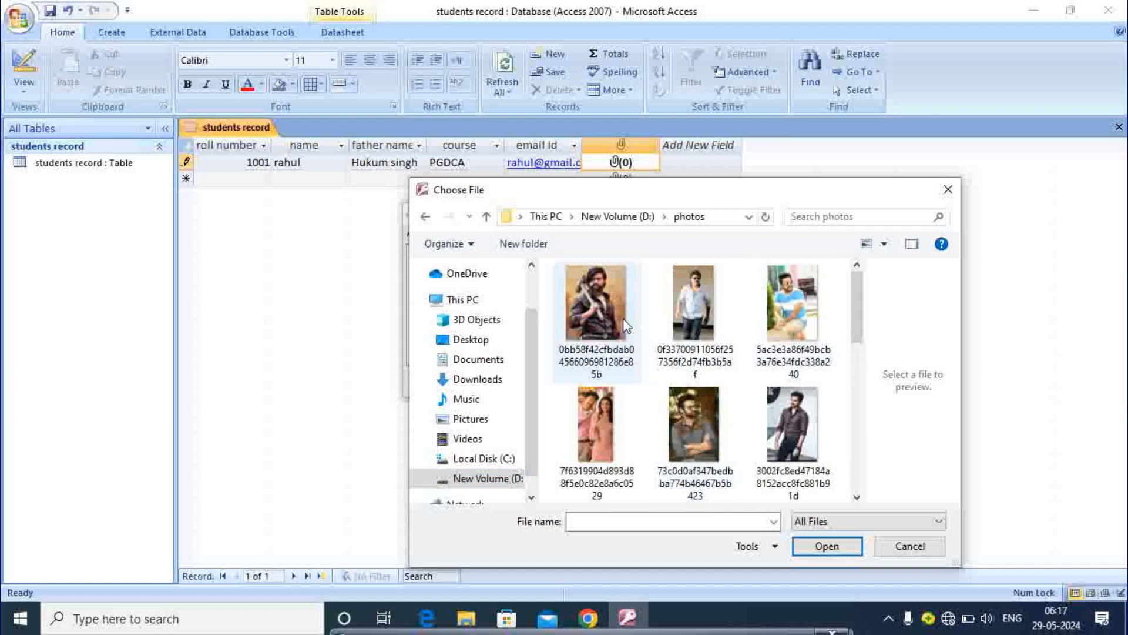
double_click(785, 314)
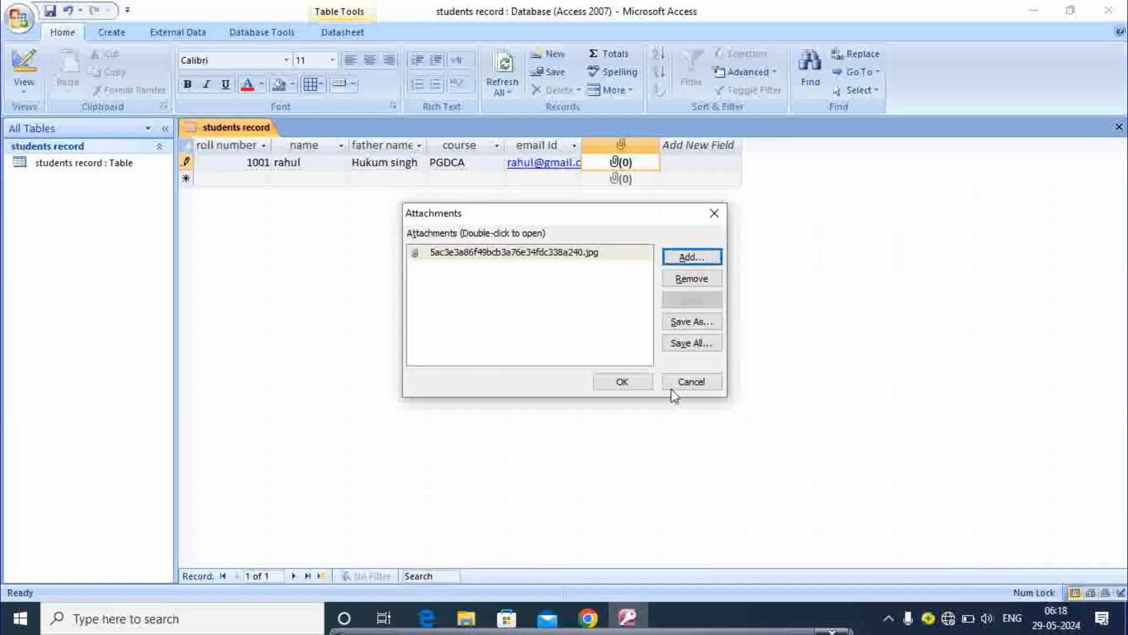
left_click(640, 382)
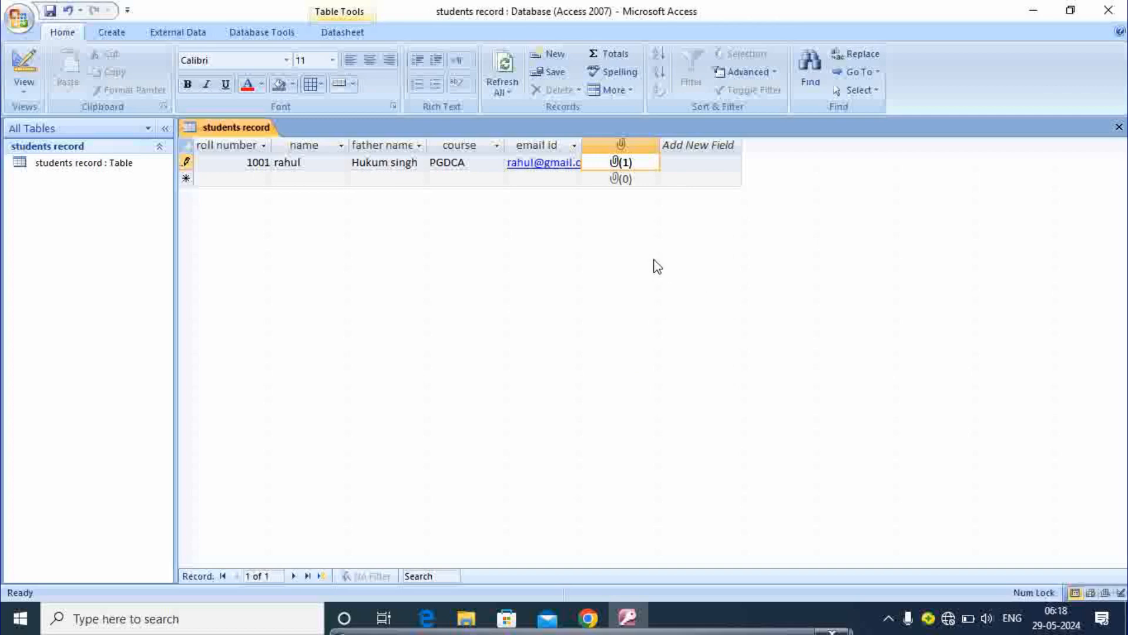
left_click(251, 177)
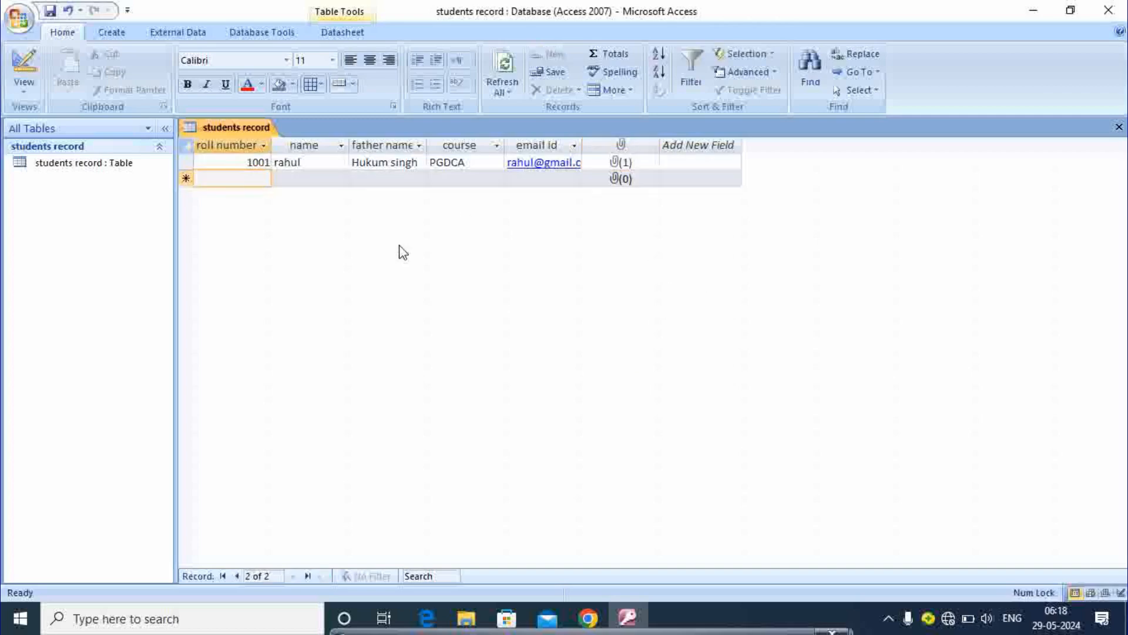
Step: Enter roll number 1002 with the student's name and father's name
type("100")
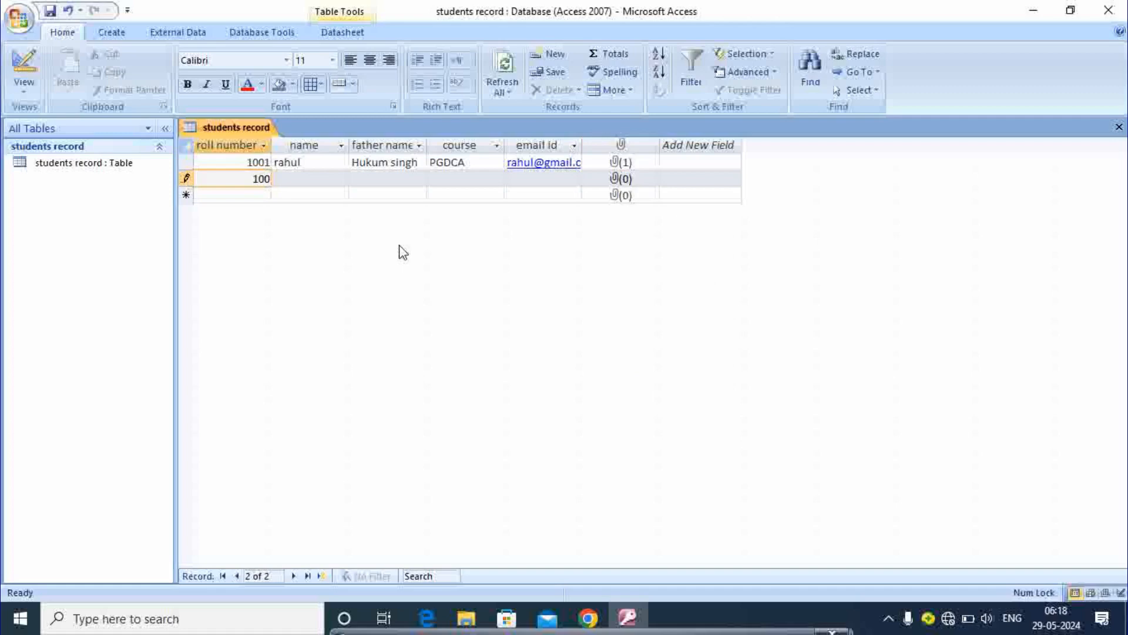
type("2")
key("Tab")
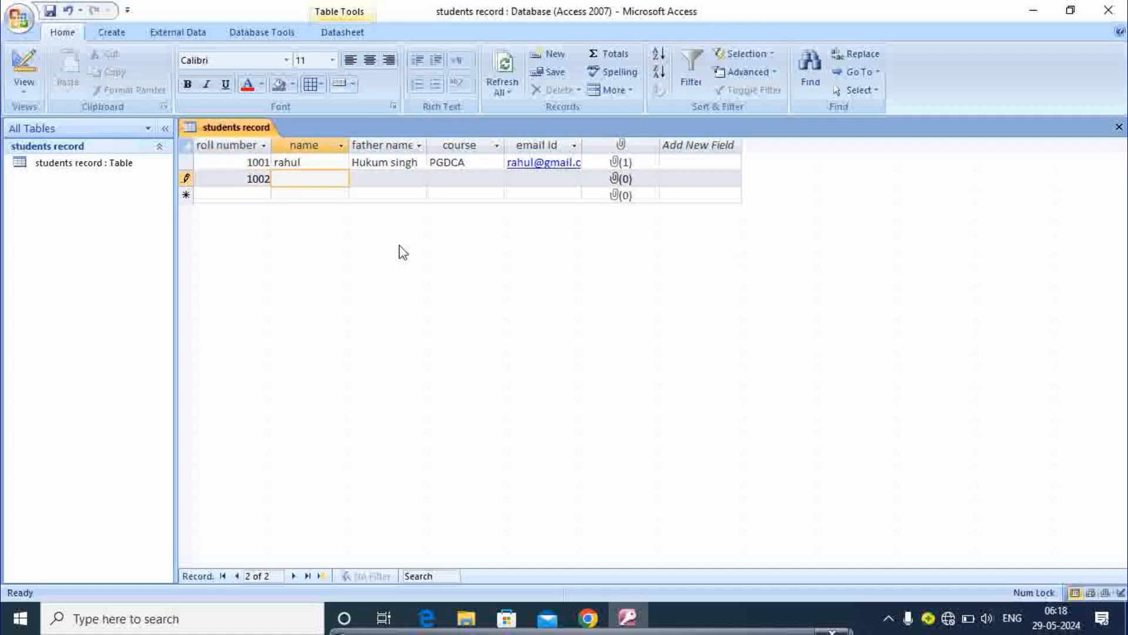
type("raj")
key("Tab")
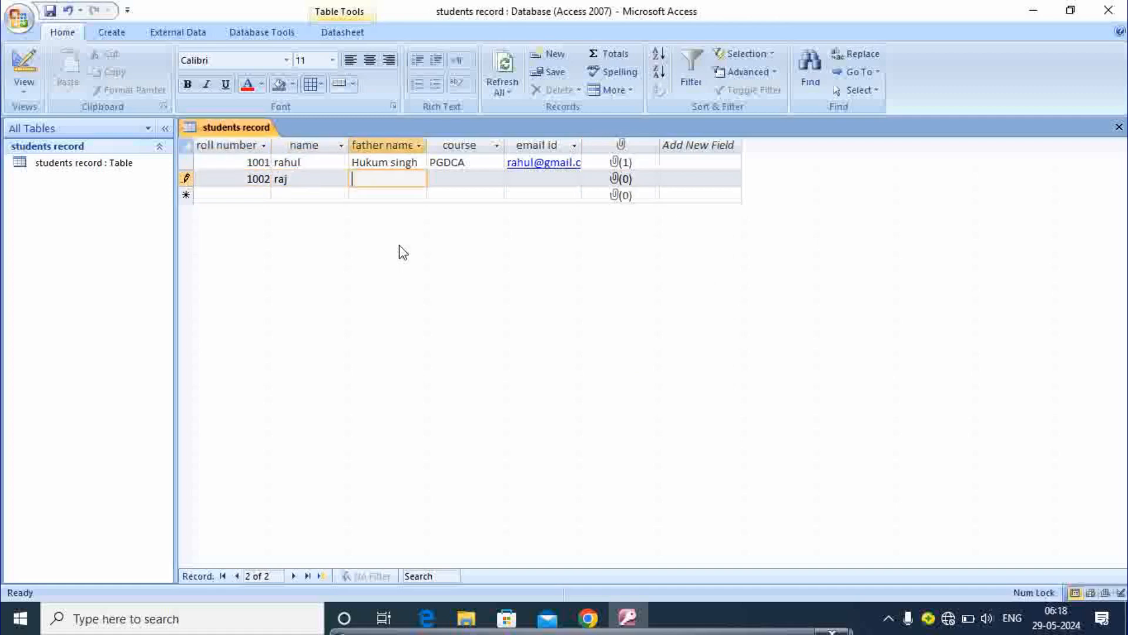
type("ramesh")
key("BackSpace")
key("BackSpace")
type("sh")
key("Tab")
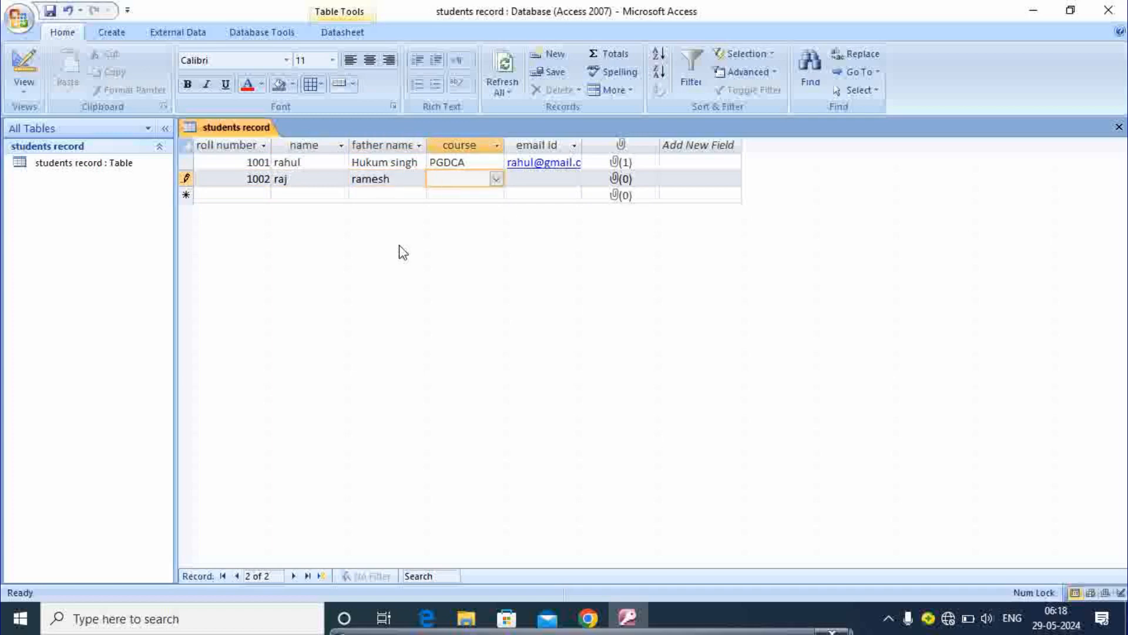
Step: Choose PGDCA as the course and enter the student's e-mail address
left_click(497, 179)
left_click(464, 209)
left_click(540, 181)
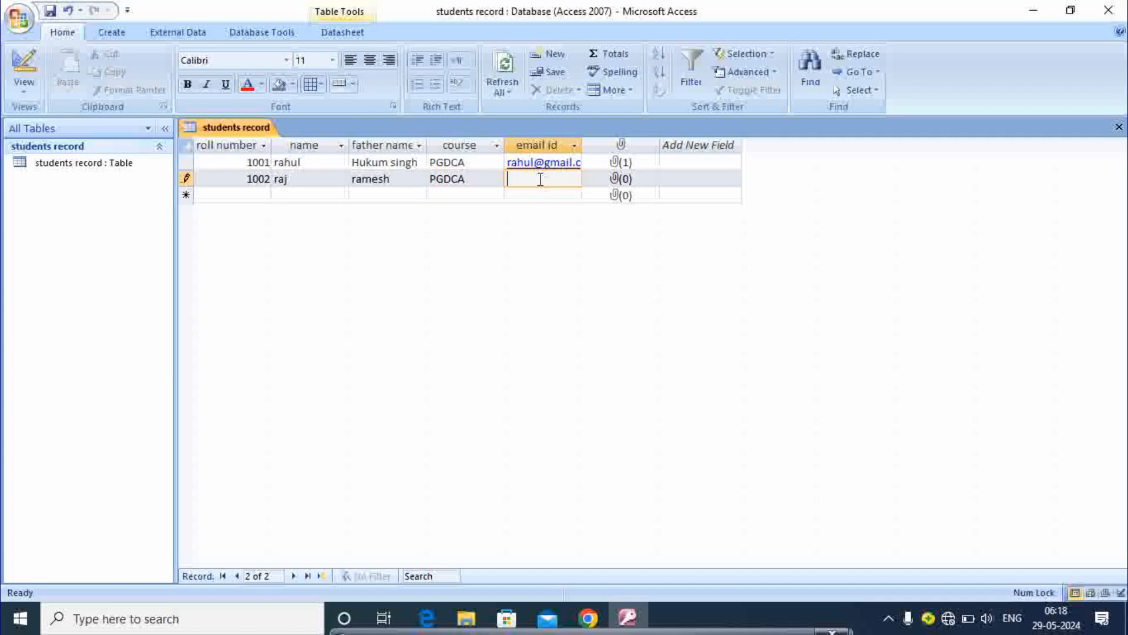
Step: Attach the first photo in D:\photos to record 1002's attachment field
double_click(622, 178)
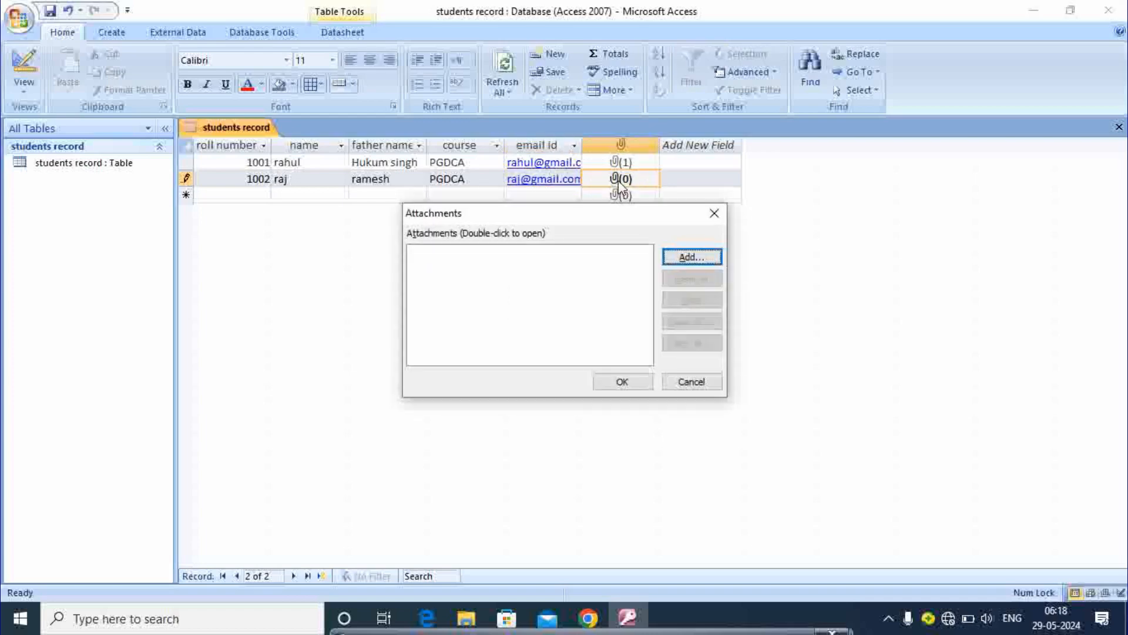
left_click(675, 257)
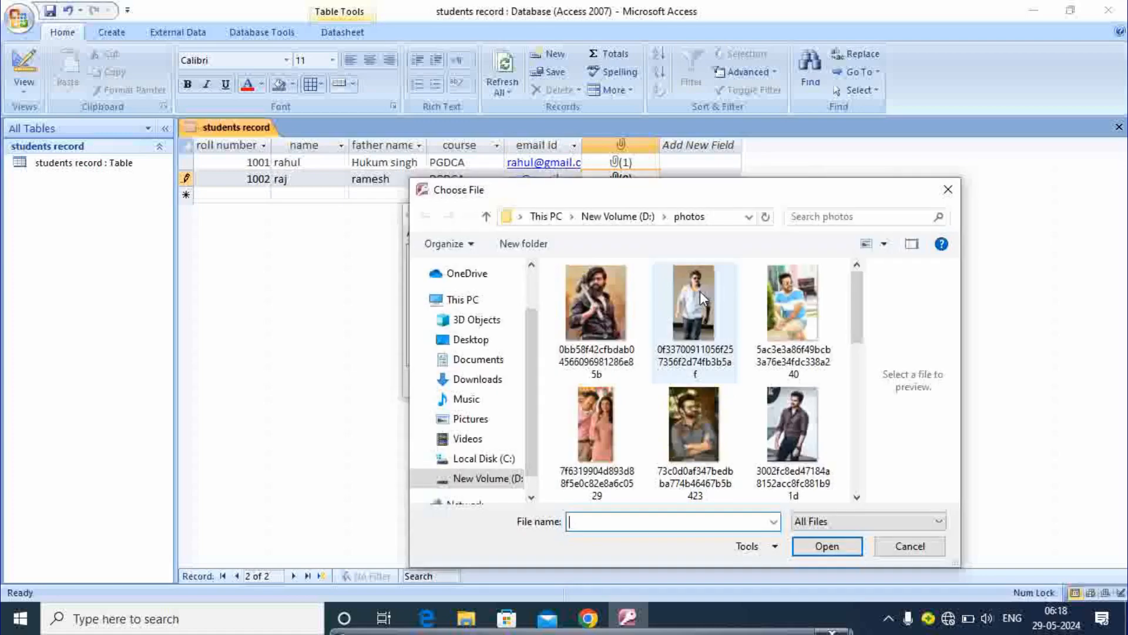
double_click(596, 289)
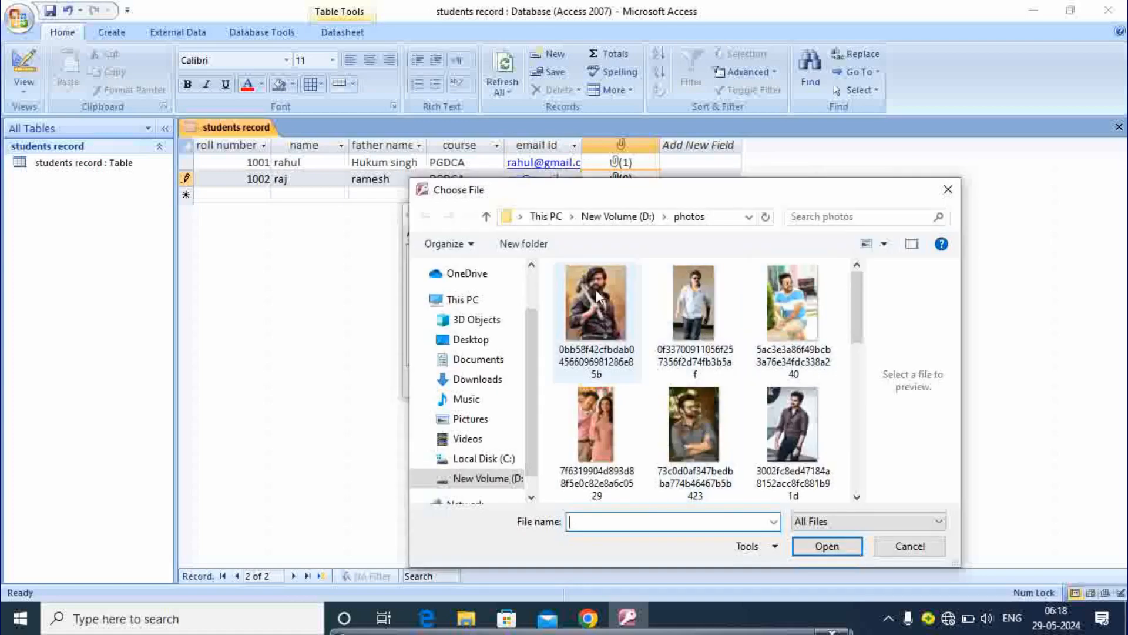
left_click(623, 379)
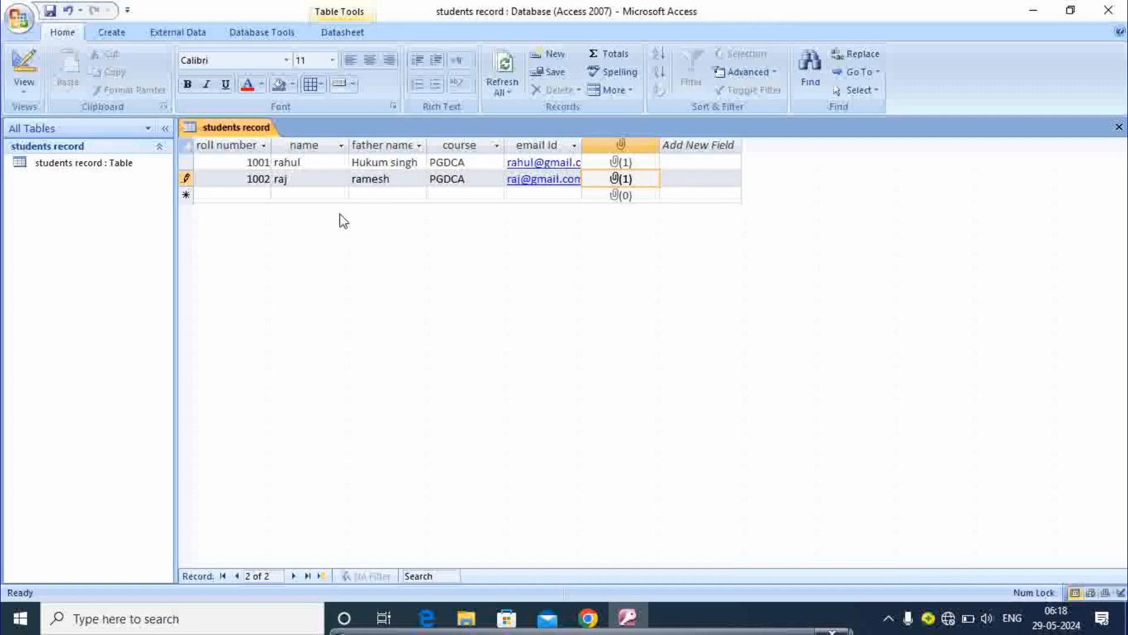
Step: Save record 1002 by moving to other rows, ending on the first record
left_click(333, 196)
left_click(327, 166)
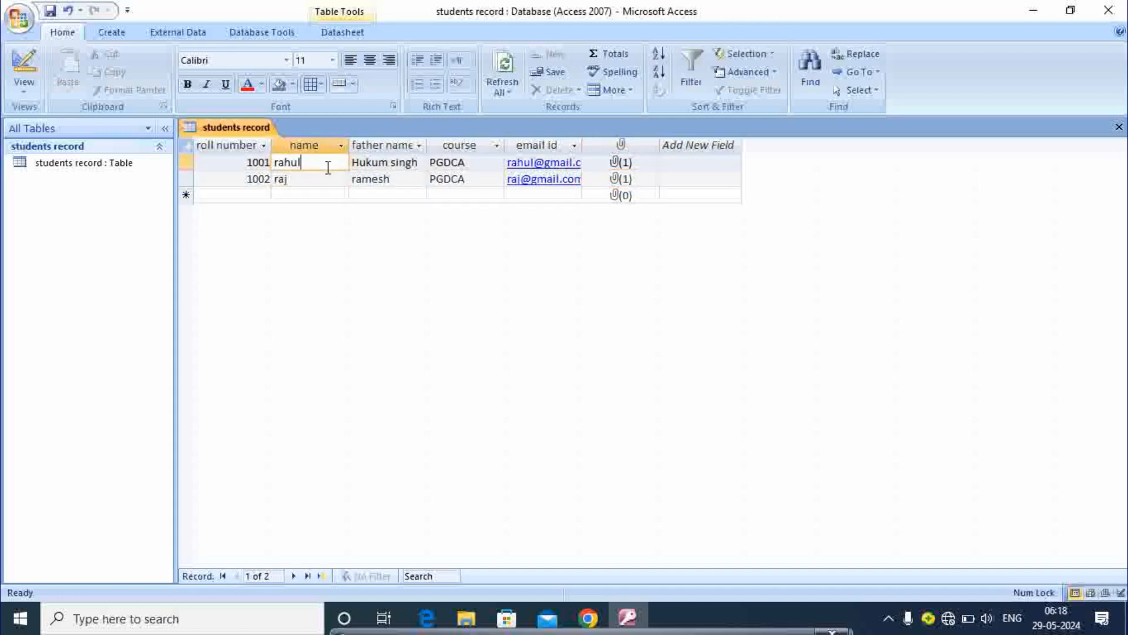
left_click(385, 181)
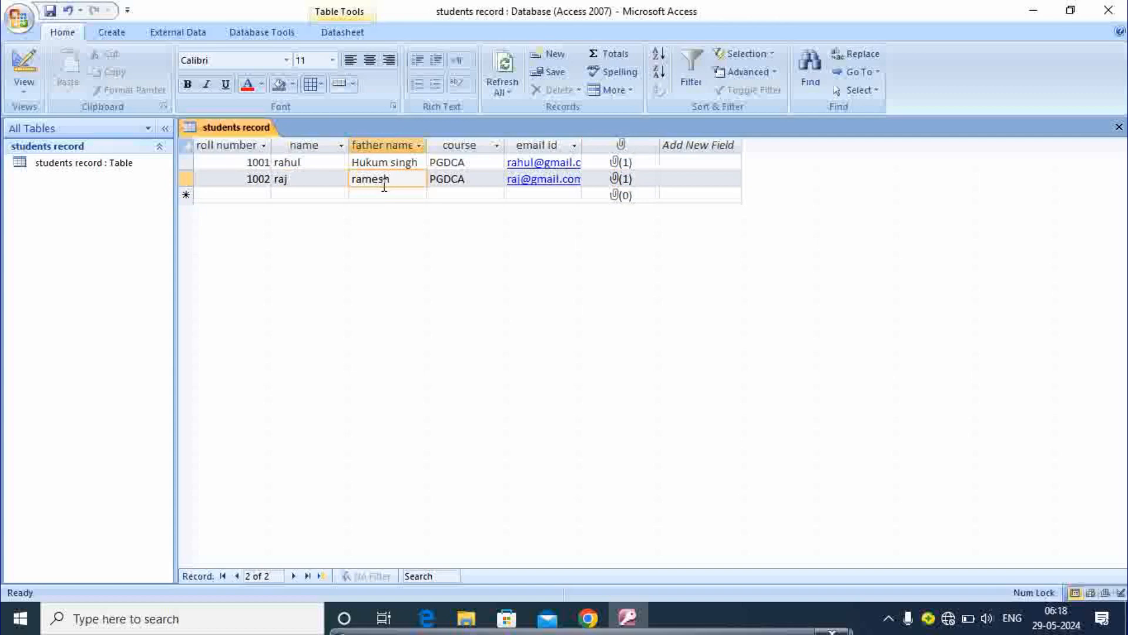
left_click(245, 166)
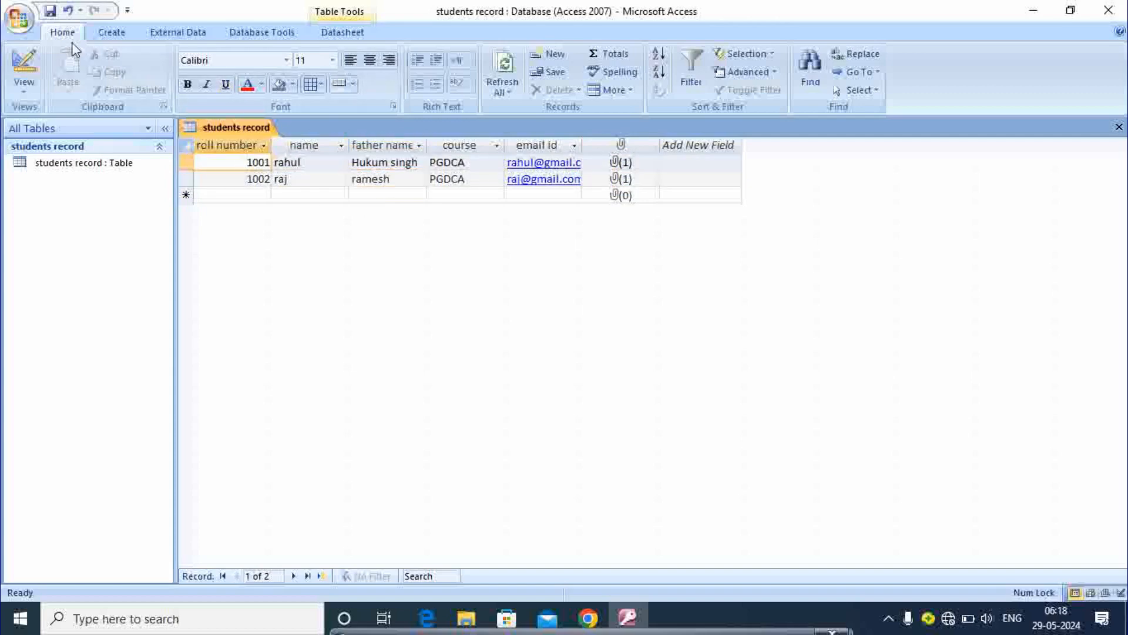
Step: Create a form from the students record table and close its Property Sheet
left_click(110, 33)
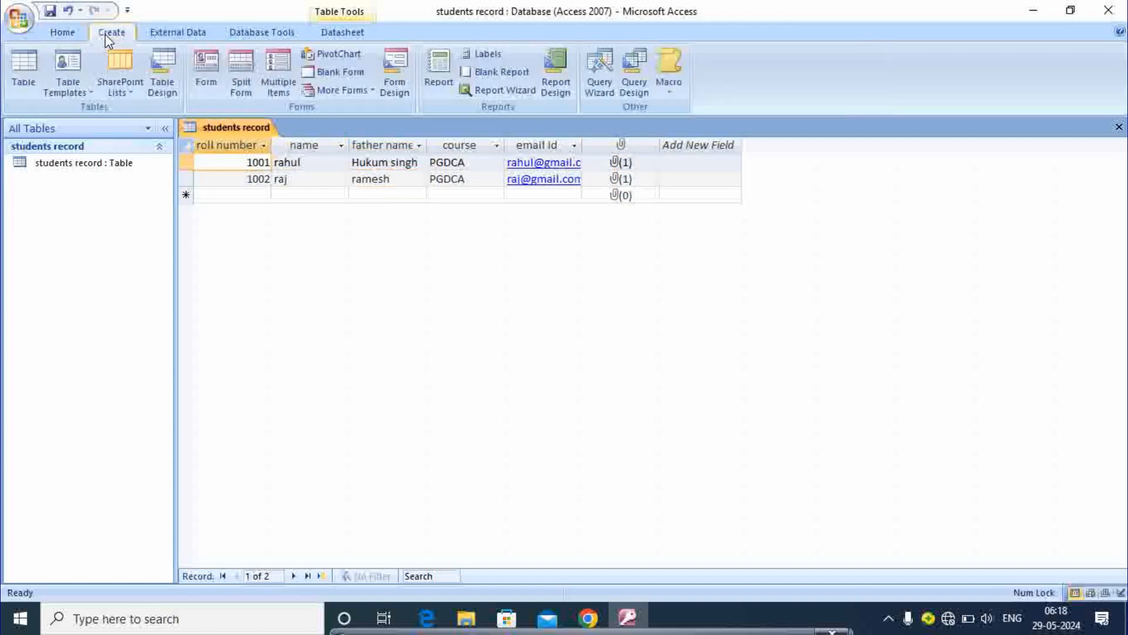
left_click(207, 87)
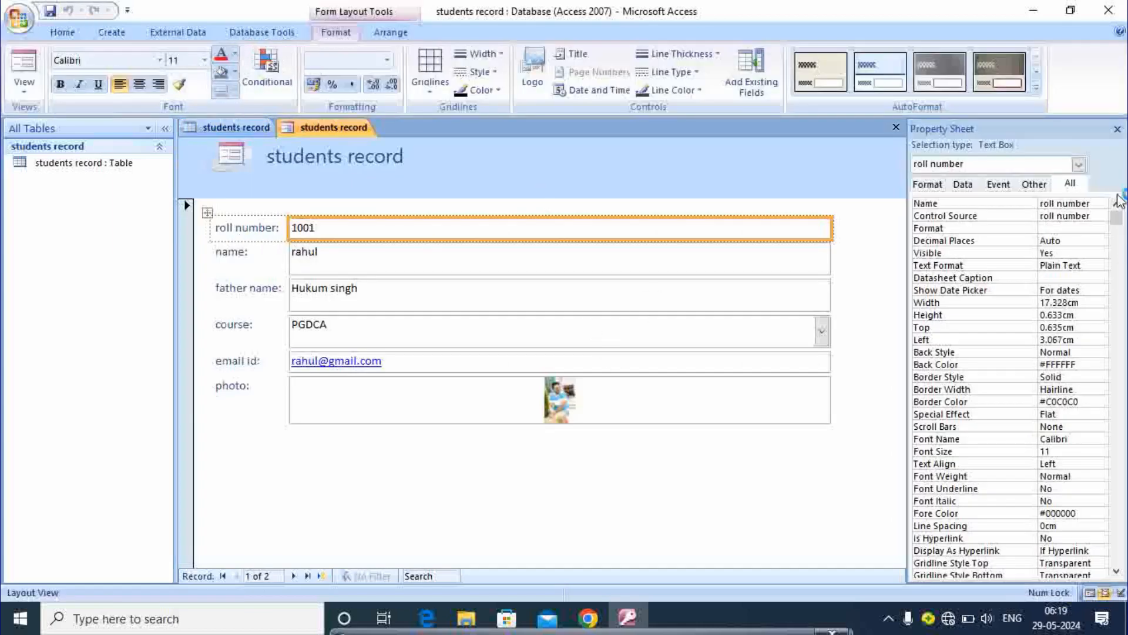
left_click(1117, 129)
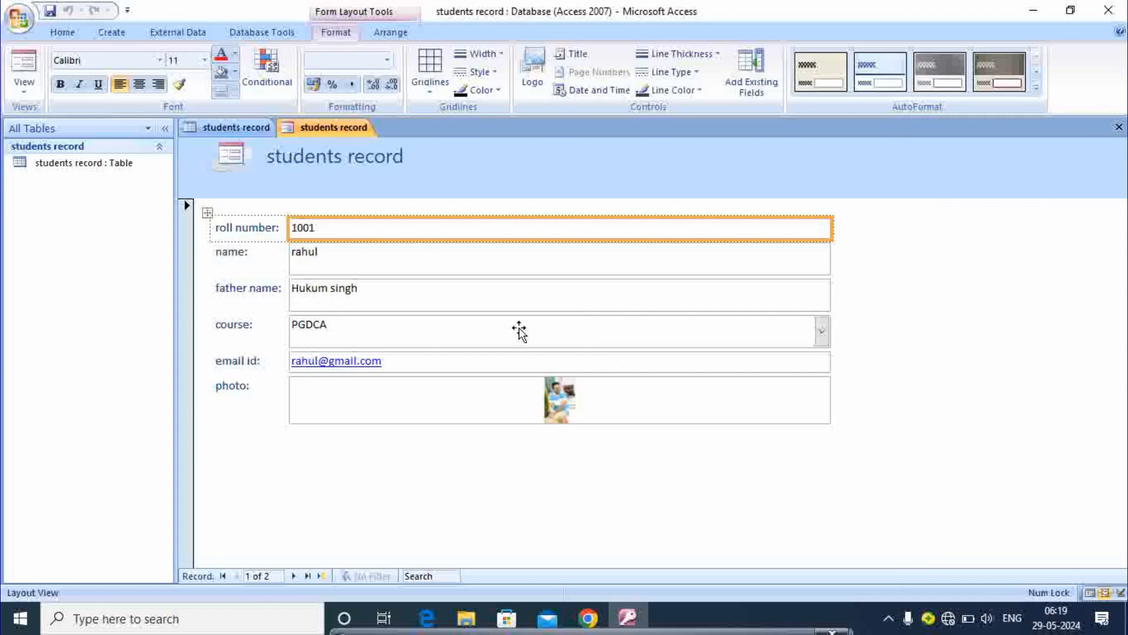
Step: Try record navigation in the new form, then return to the table datasheet
key("ctrl+plus")
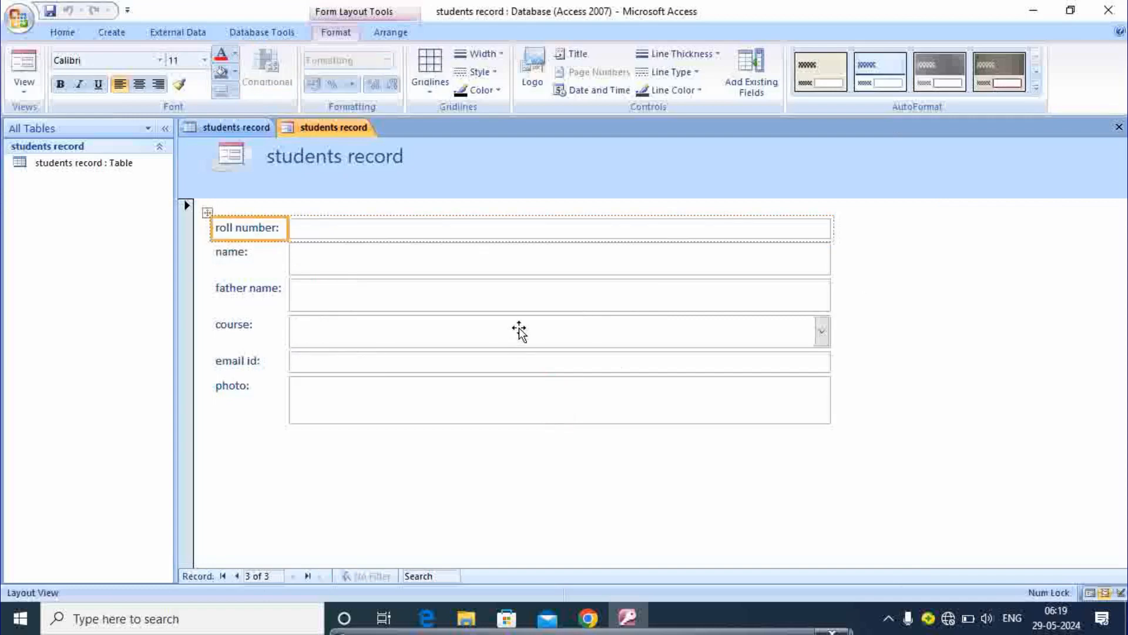
key("ctrl+minus")
left_click(364, 272)
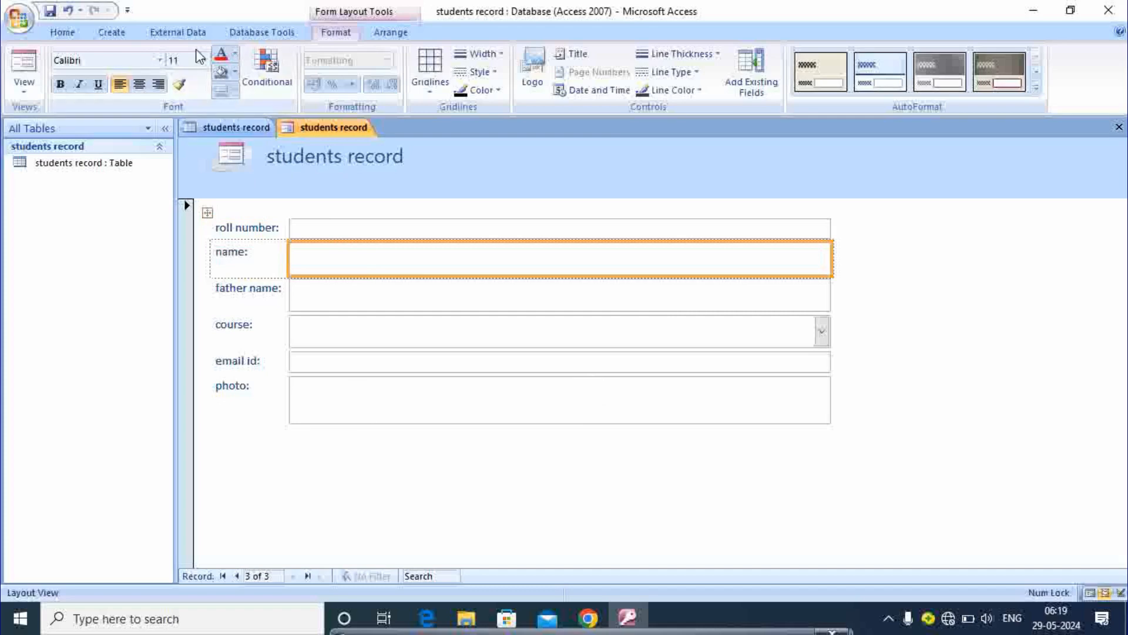
left_click(232, 128)
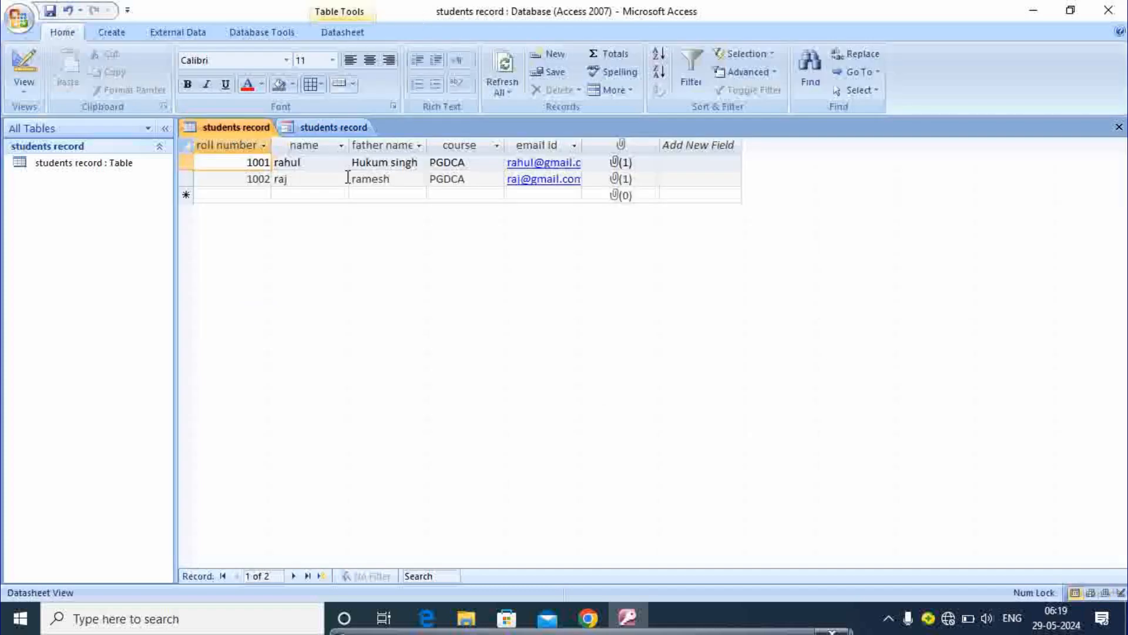
Step: Build the students record1 form with Create > Form, then return to the table datasheet
left_click(123, 31)
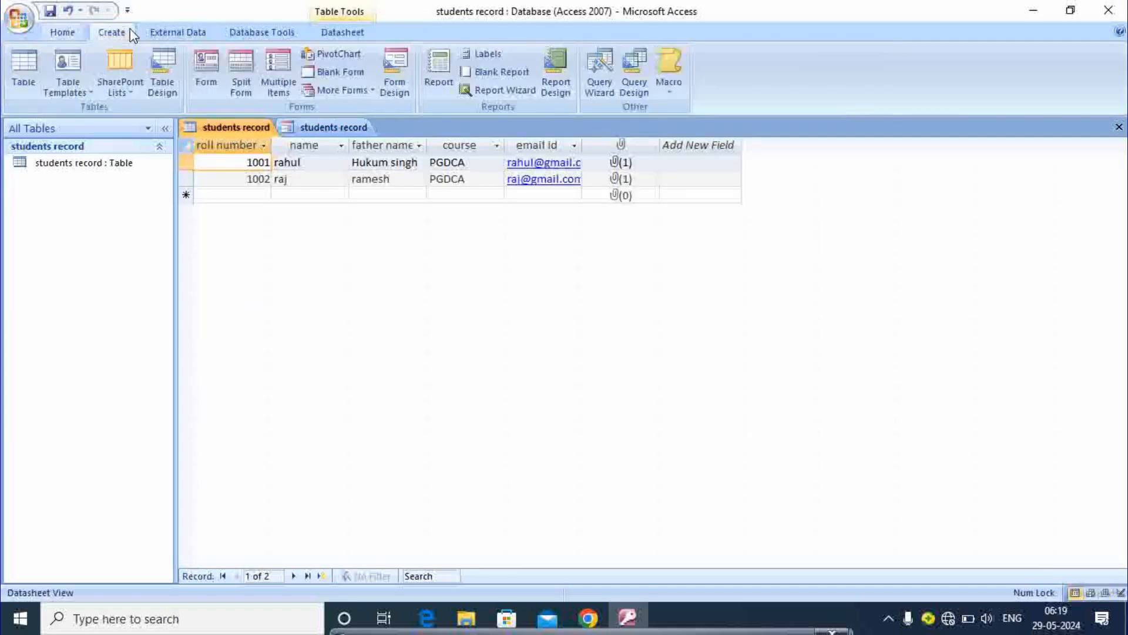
left_click(205, 87)
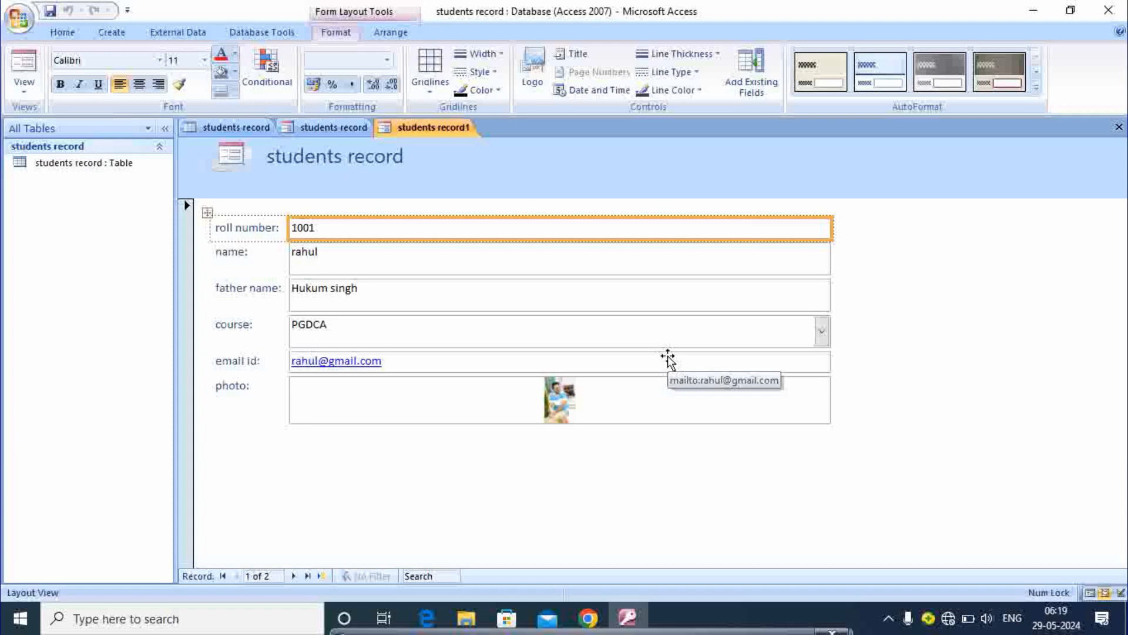
left_click(209, 128)
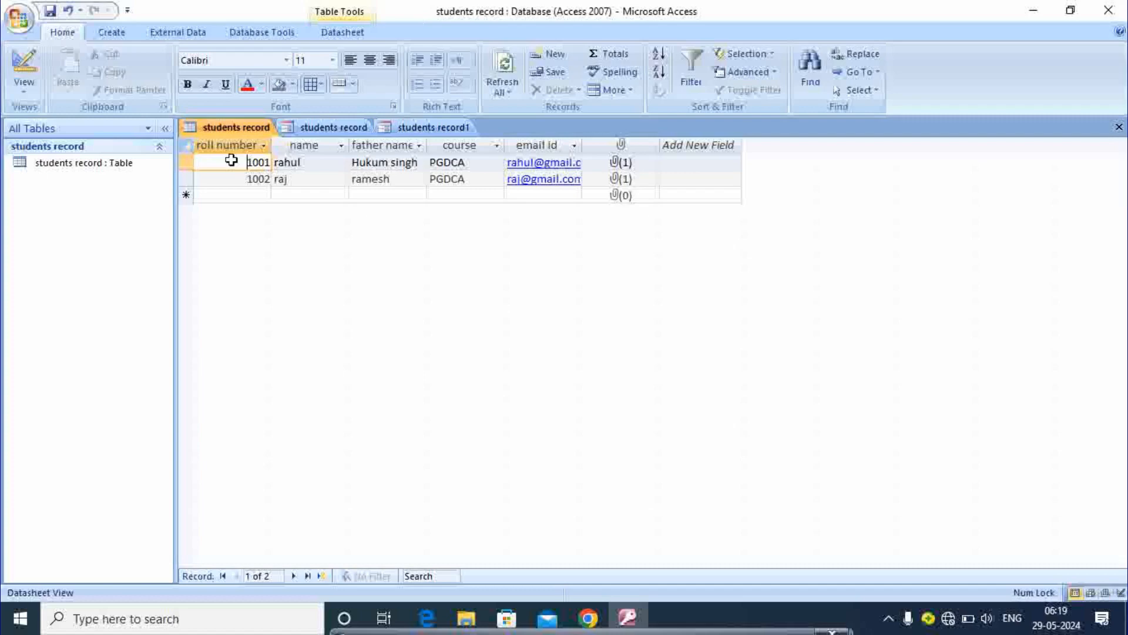
Step: Start a new row with roll number 1003, the student's name and father's name
left_click(262, 196)
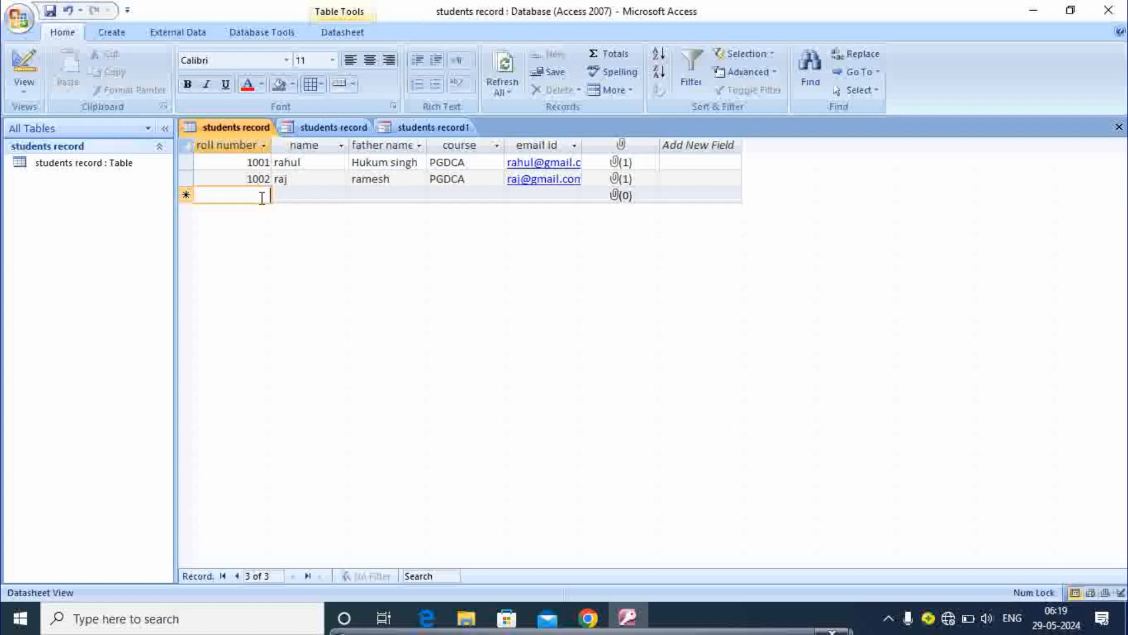
type("1003")
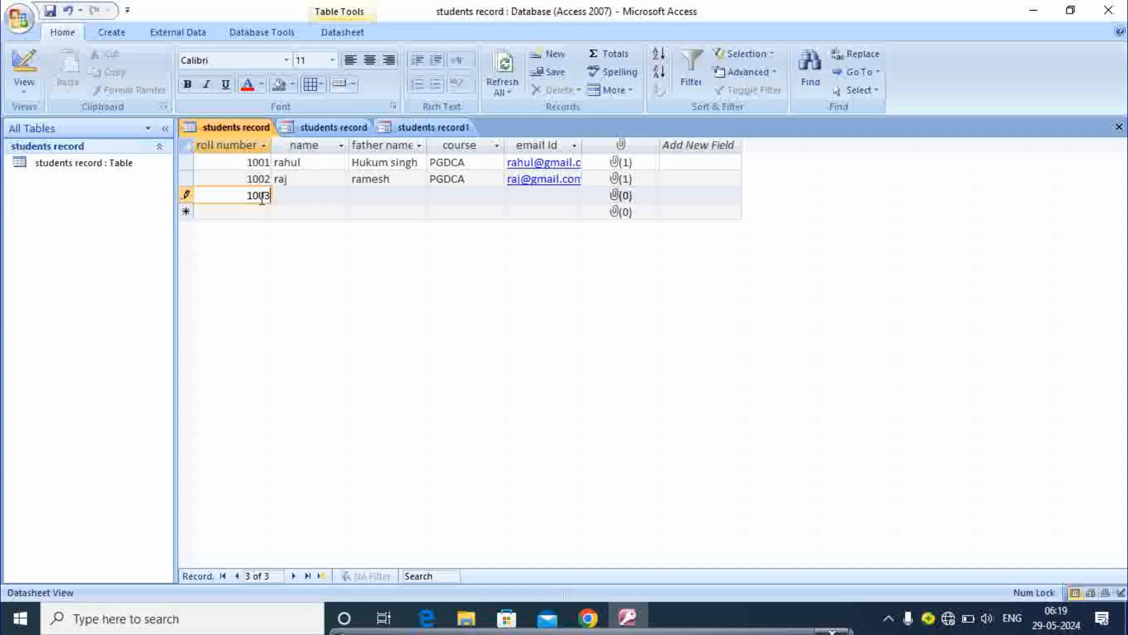
key("Tab")
type("abhi")
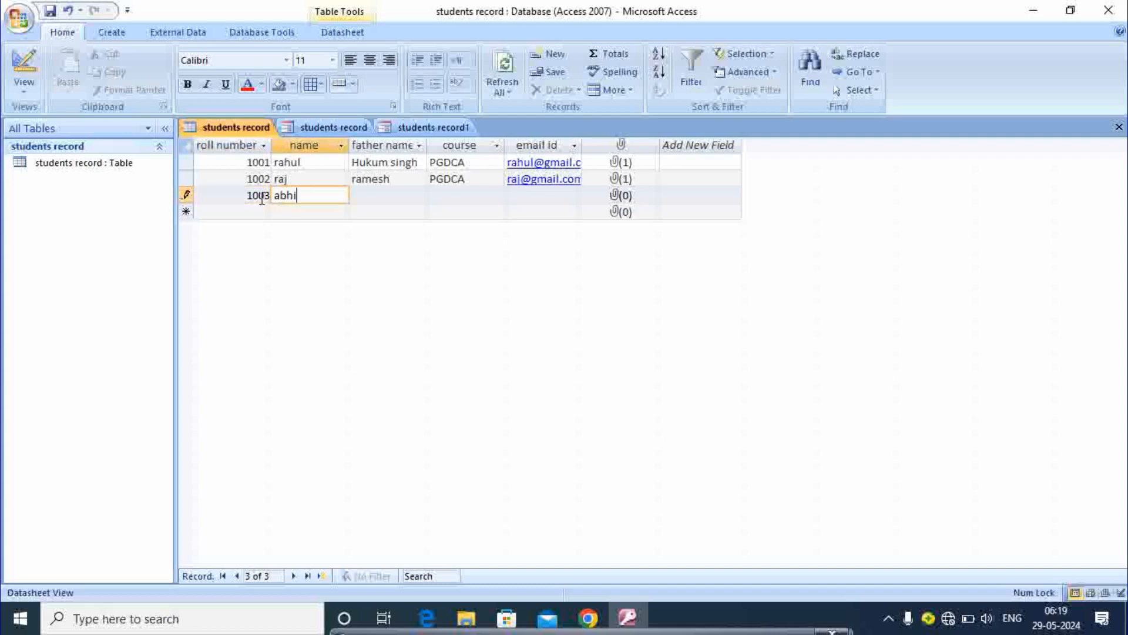
key("Tab")
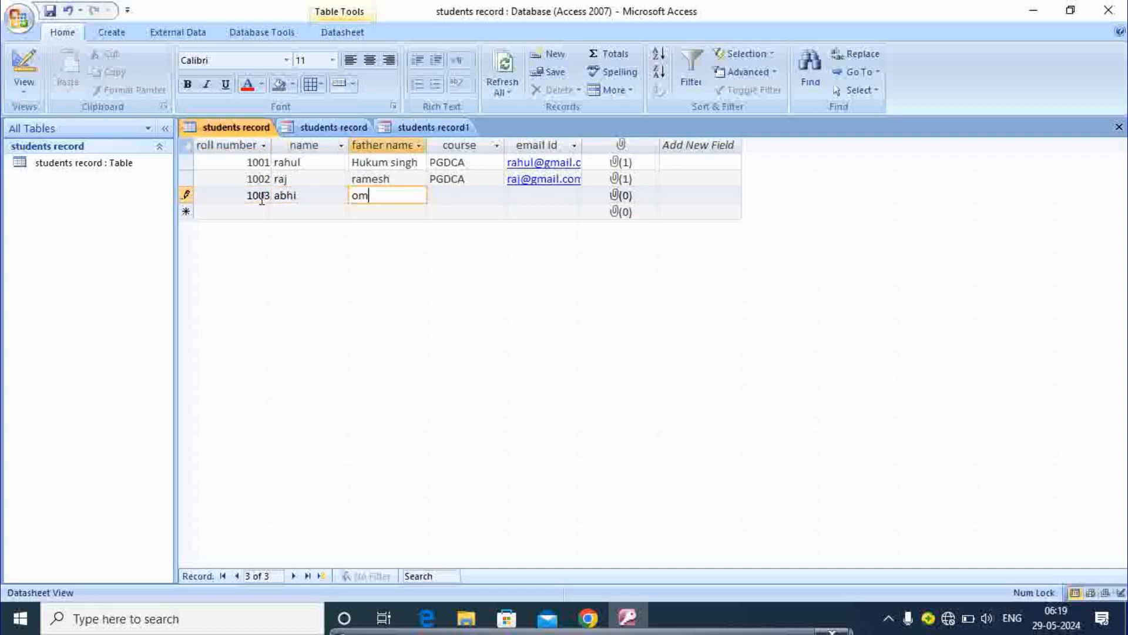
Step: Set the course to DCA, enter the student's e-mail, and save record 1003
key("Tab")
type("da")
key("BackSpace")
type("ca")
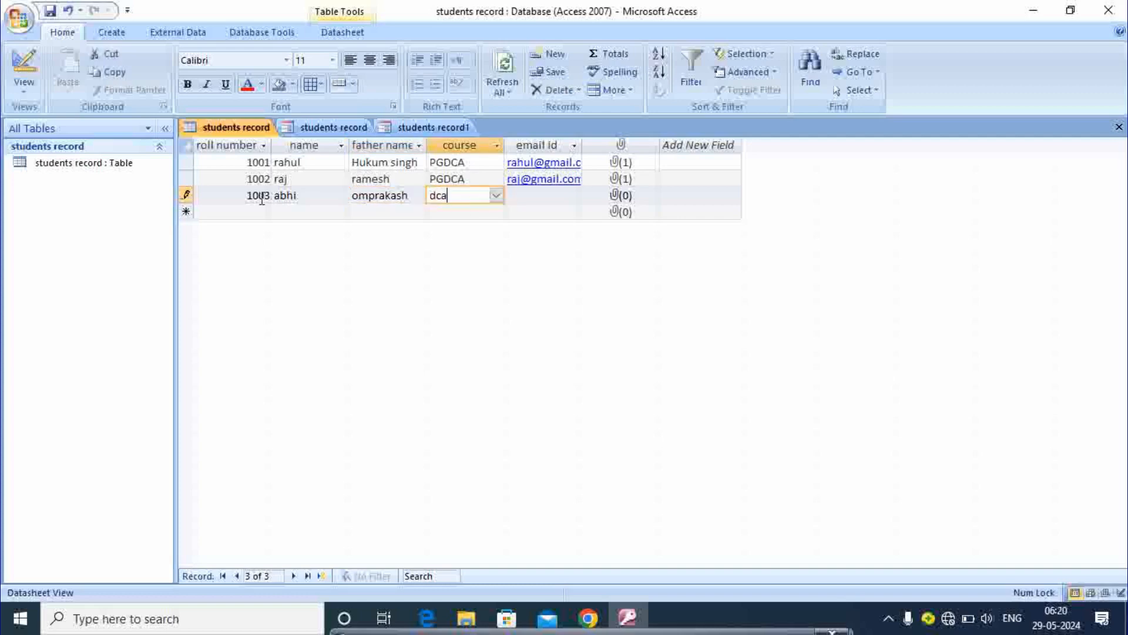
key("Tab")
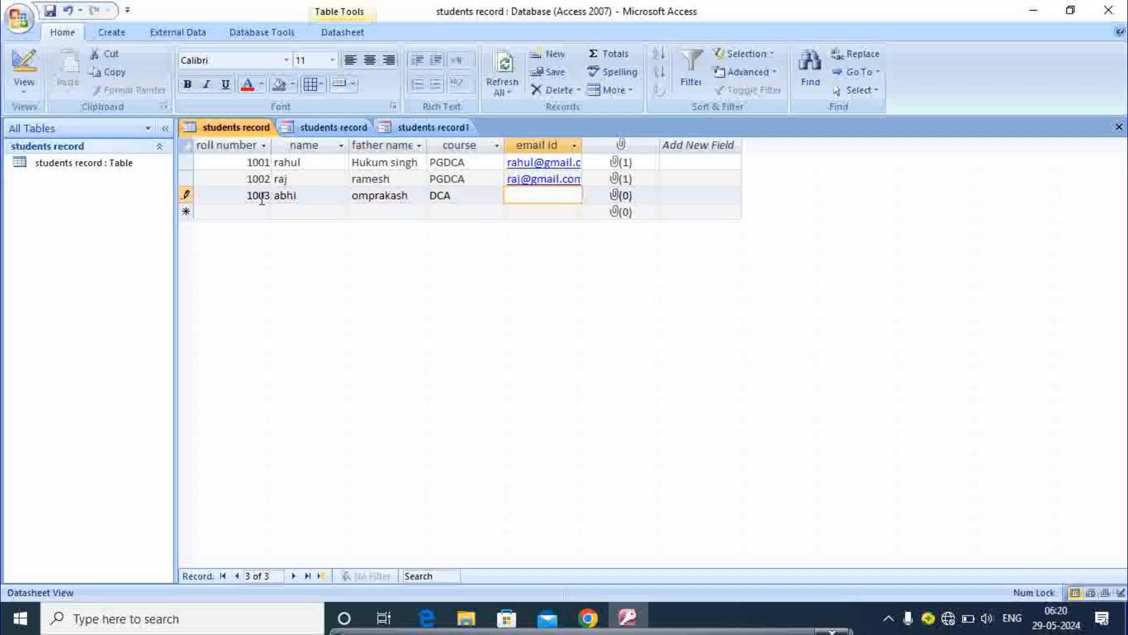
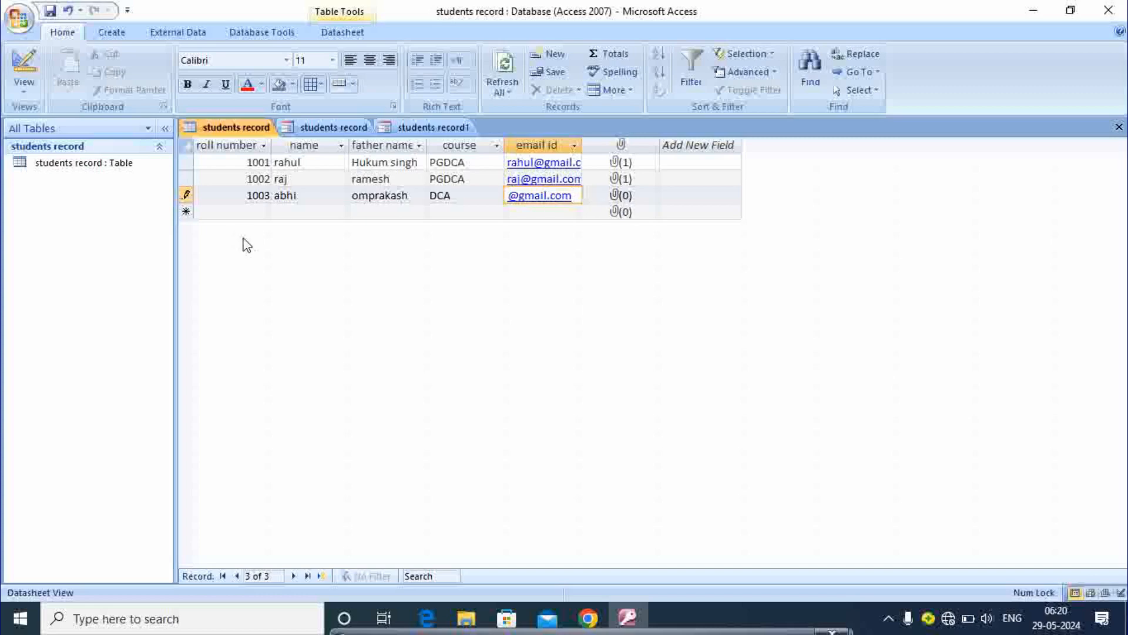
left_click(263, 215)
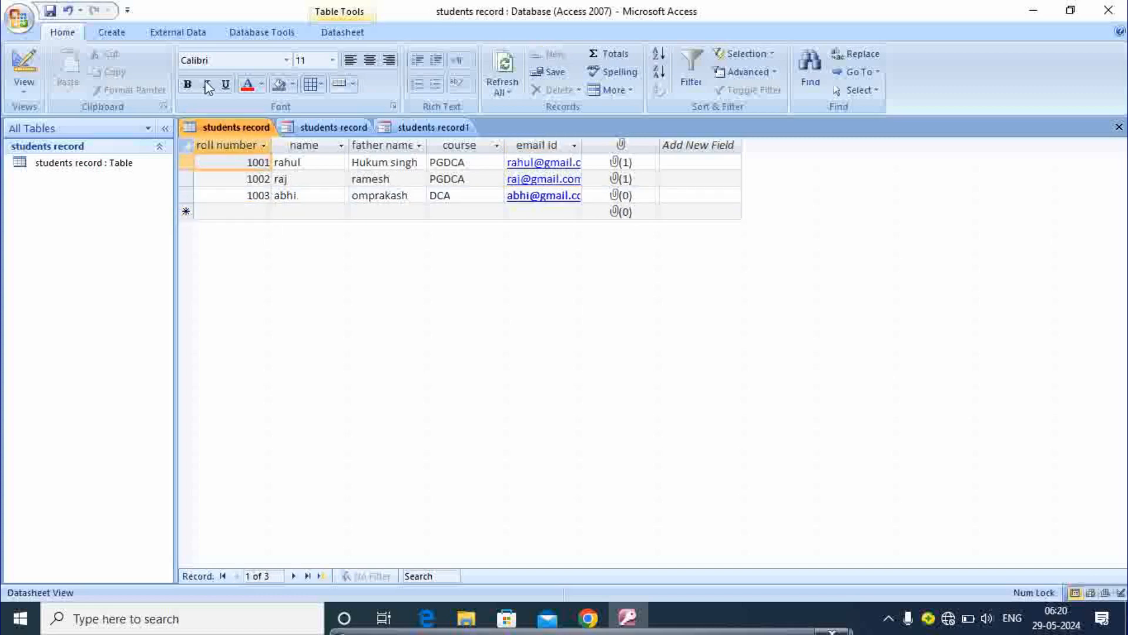
left_click(252, 164)
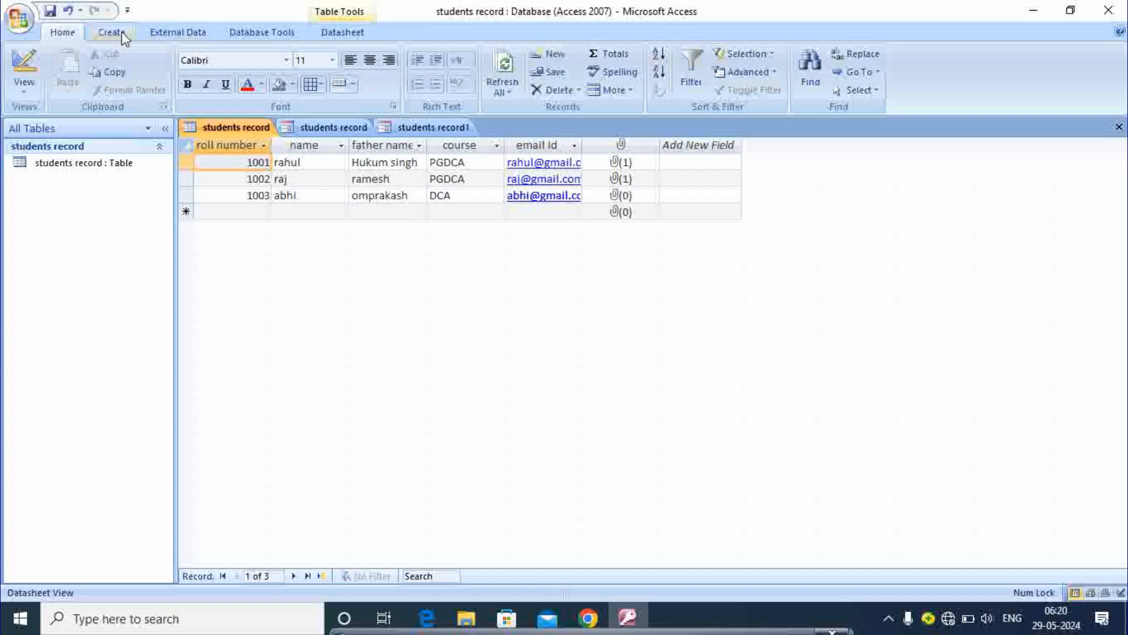
Step: Launch the Form Wizard from the Create tab's More Forms list
left_click(125, 35)
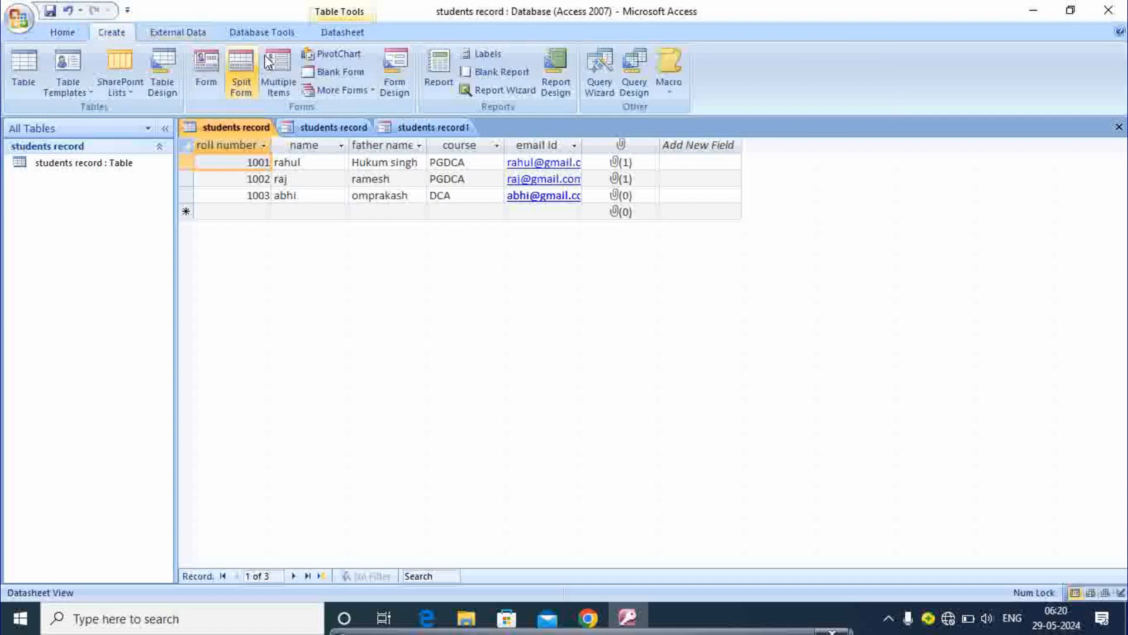
left_click(367, 91)
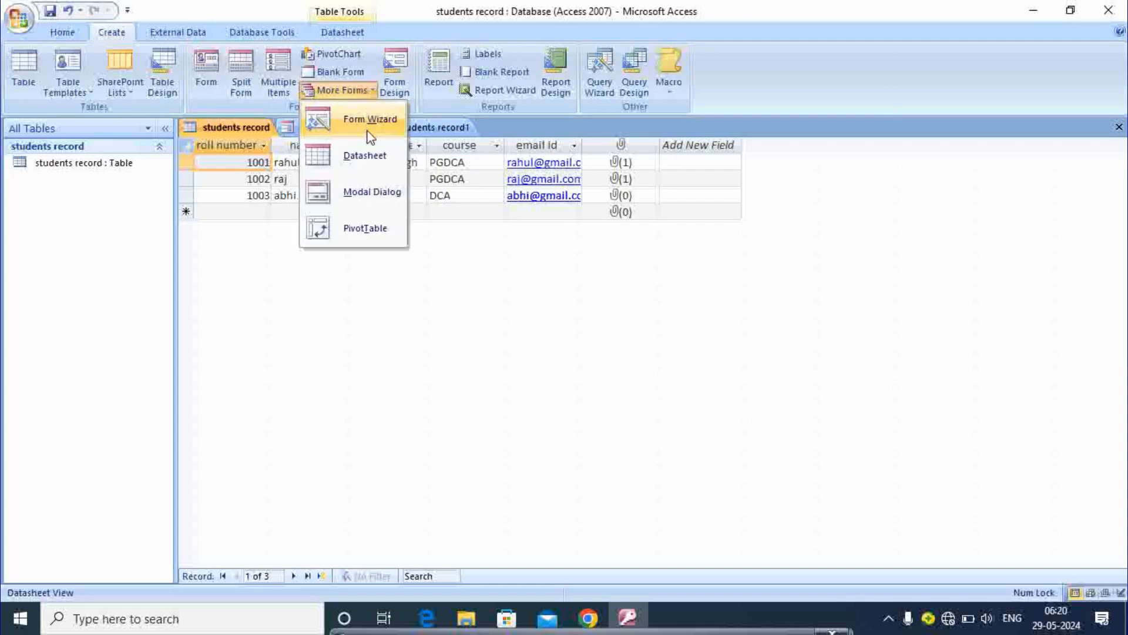
key("super+plus")
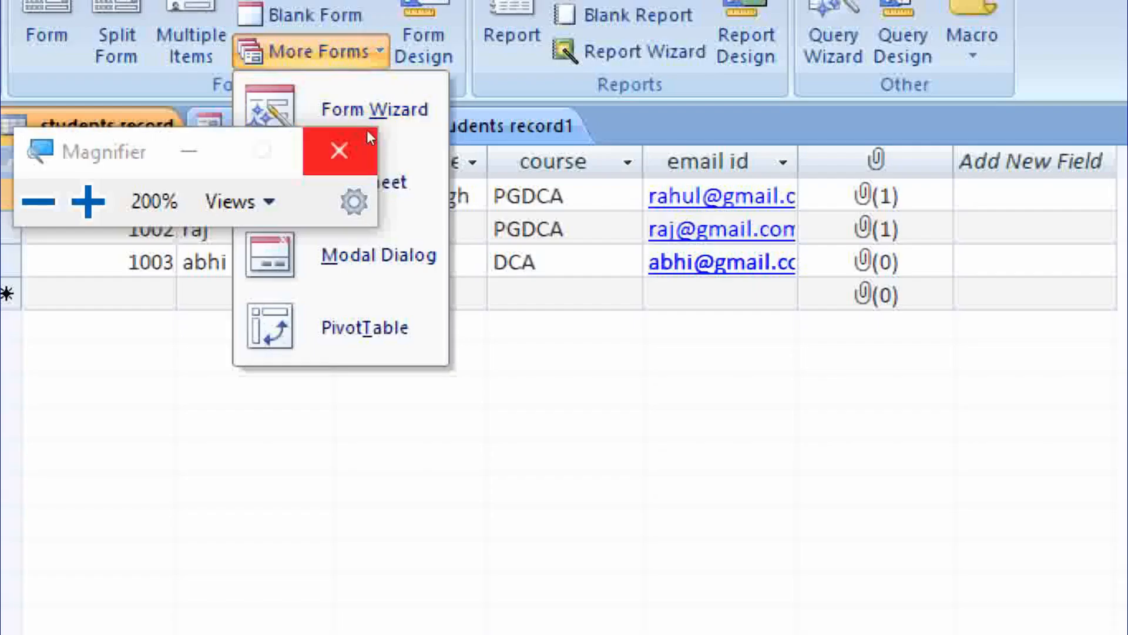
left_click(368, 143)
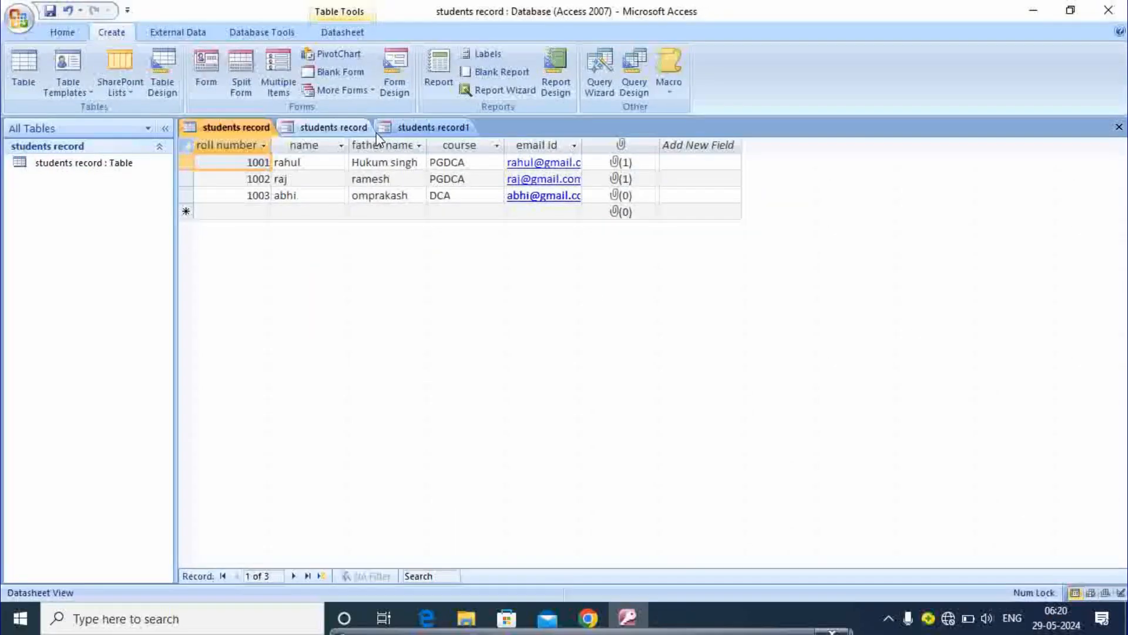
key("super+plus")
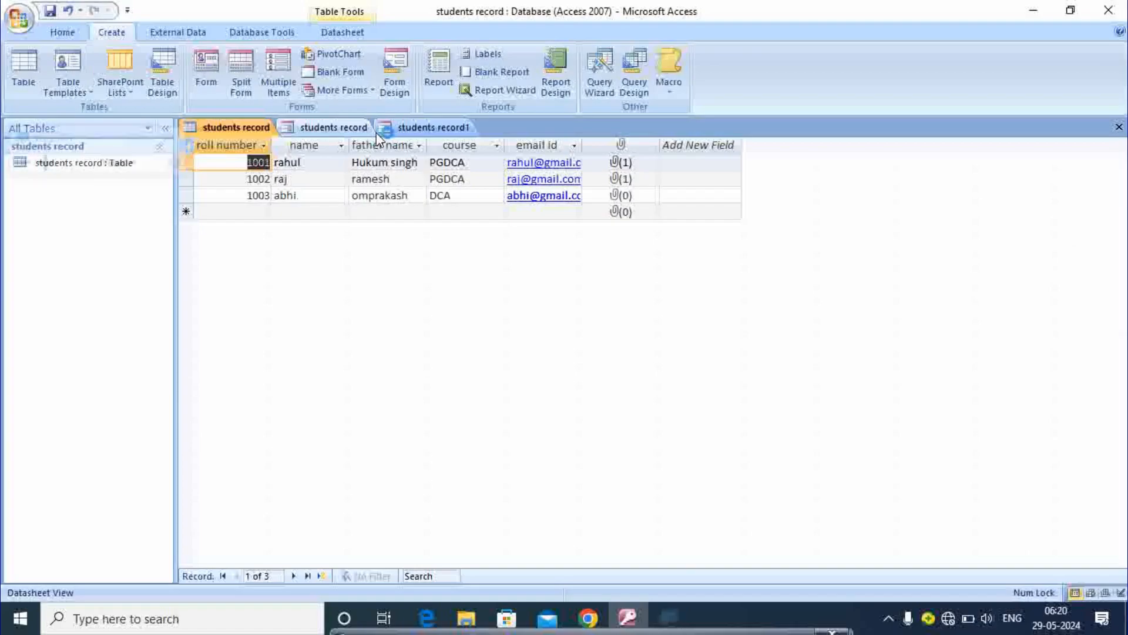
left_click(368, 141)
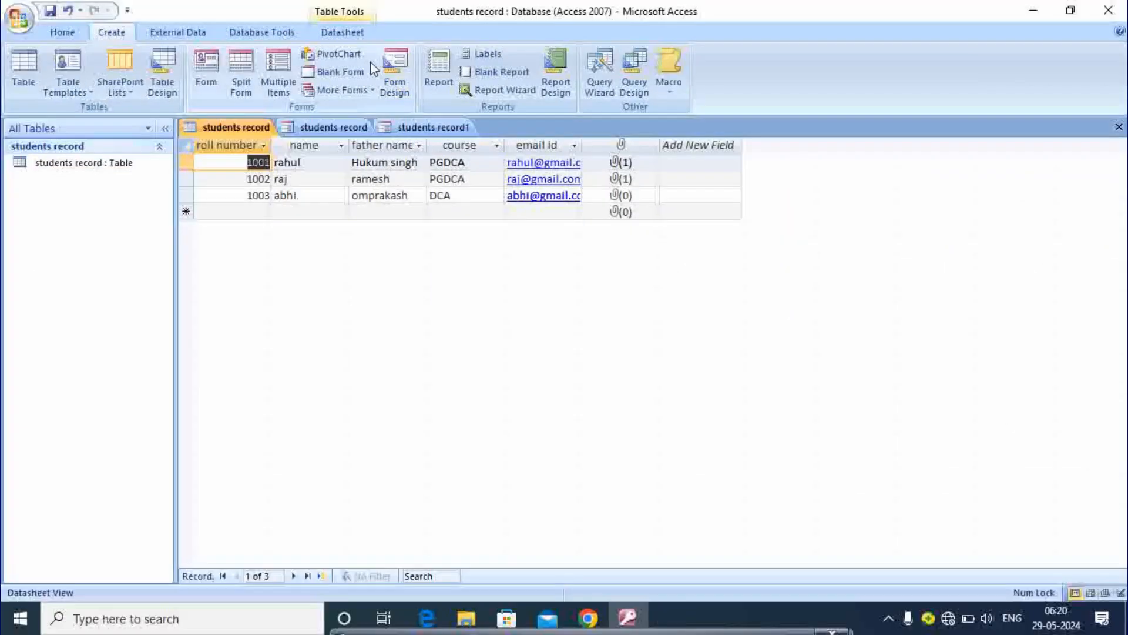
left_click(365, 90)
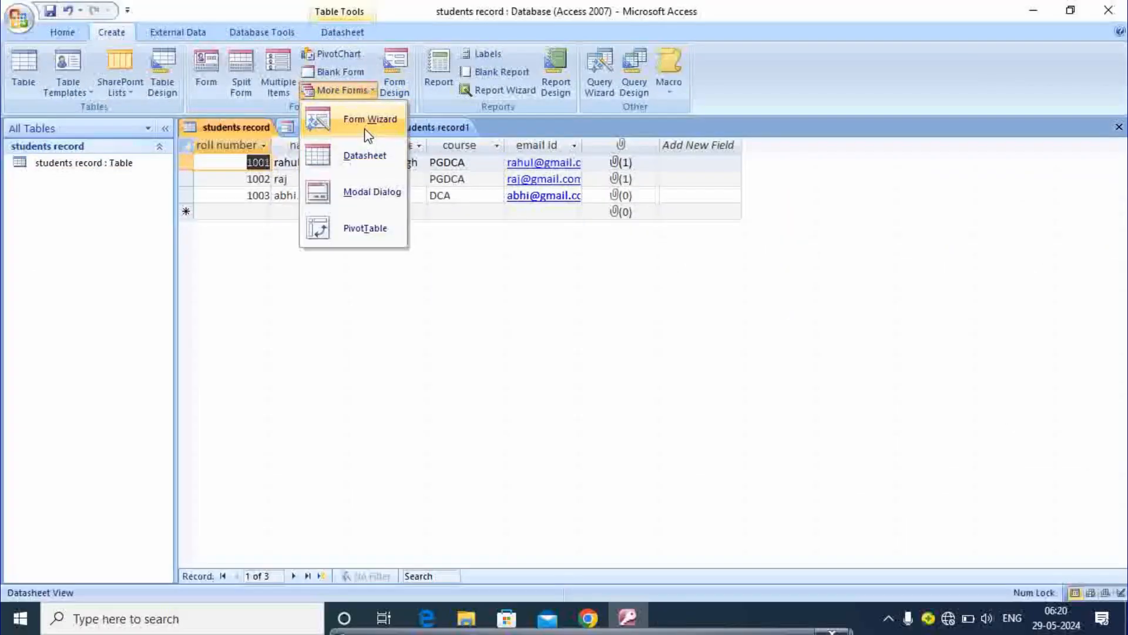
left_click(365, 127)
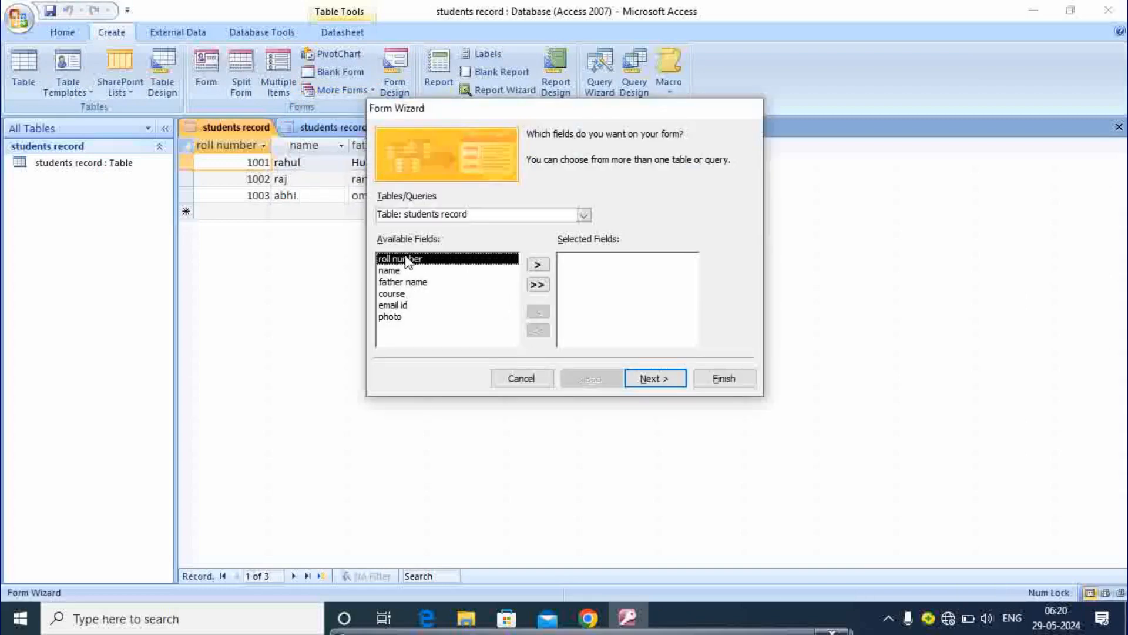
Step: Add roll number, name, father name, course and email id to the form, leaving out photo
key("Down")
key("Down")
key("Down")
key("Down")
key("Up")
key("Up")
key("Up")
key("Up")
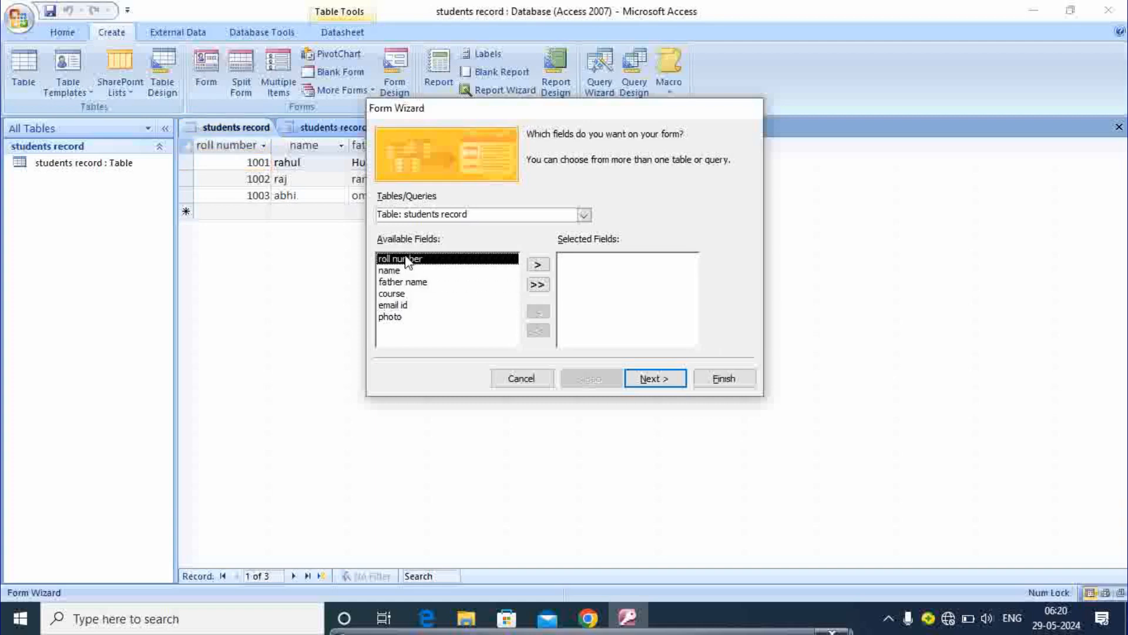
left_click(538, 266)
left_click(538, 266)
left_click(538, 265)
left_click(538, 265)
left_click(538, 266)
left_click(538, 265)
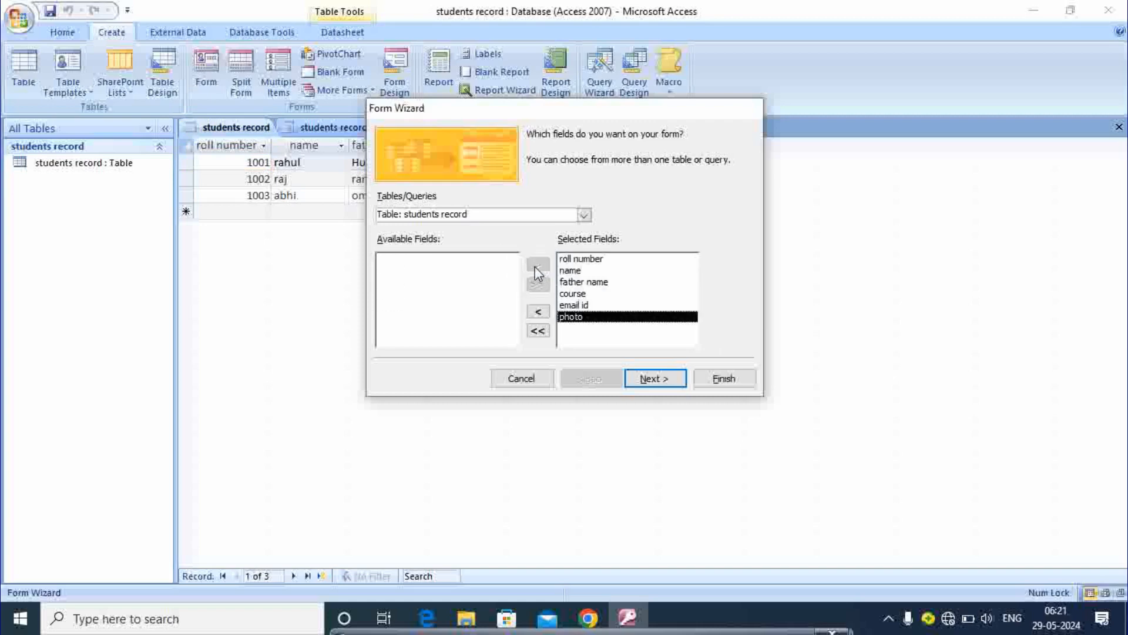
left_click(536, 312)
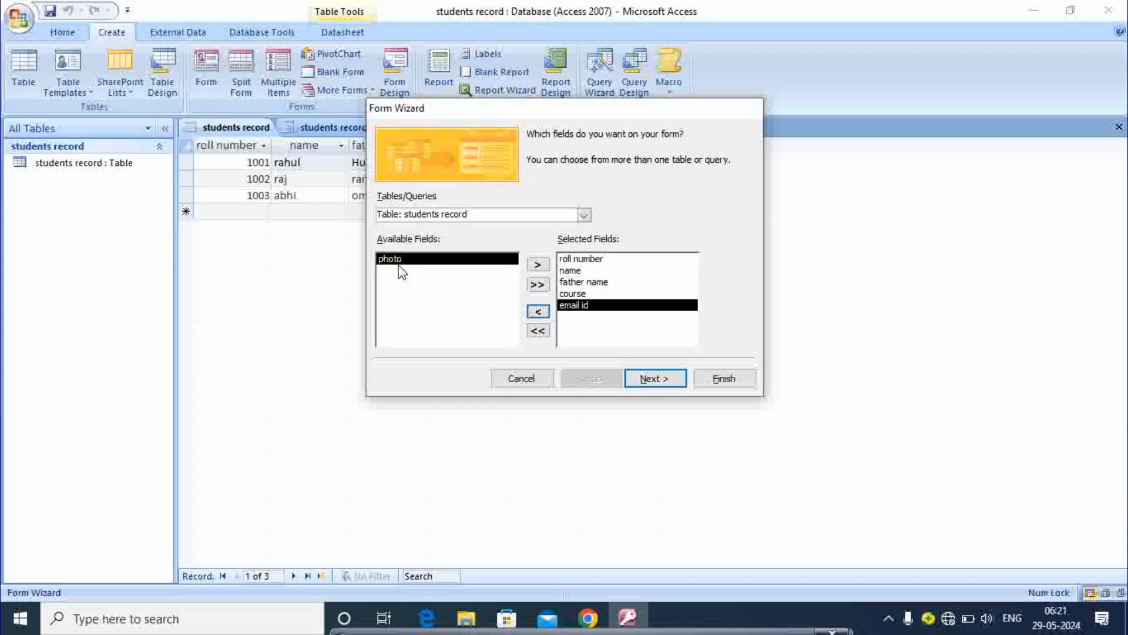
left_click(654, 379)
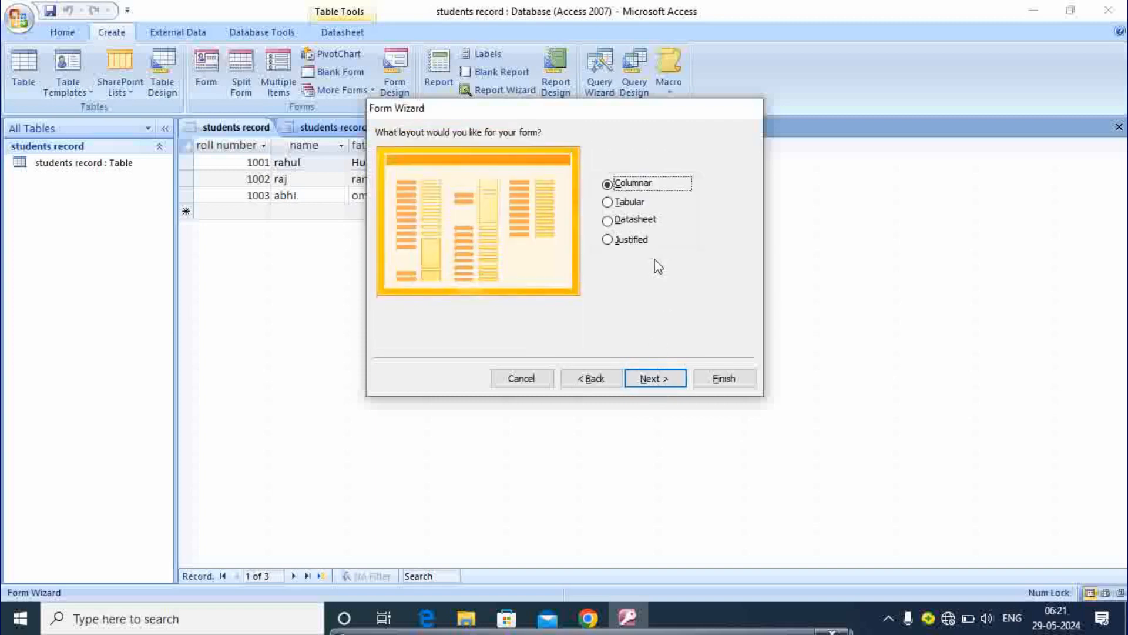
Step: Finish the wizard with a Tabular layout, Office style and the title 'students record2'
key("super+plus")
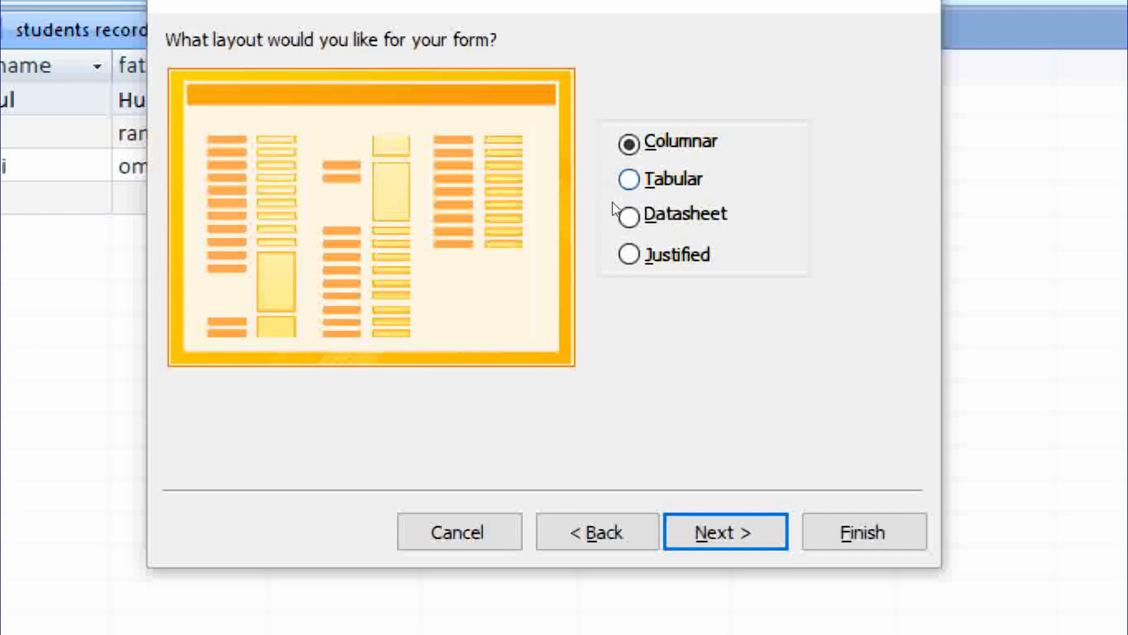
left_click(629, 178)
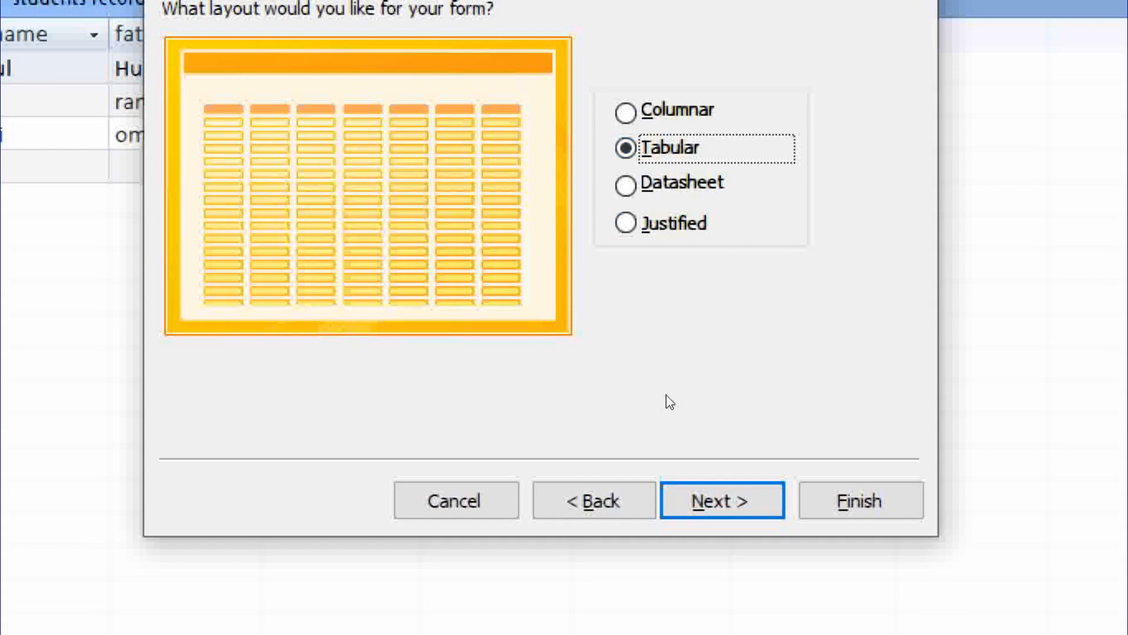
key("Return")
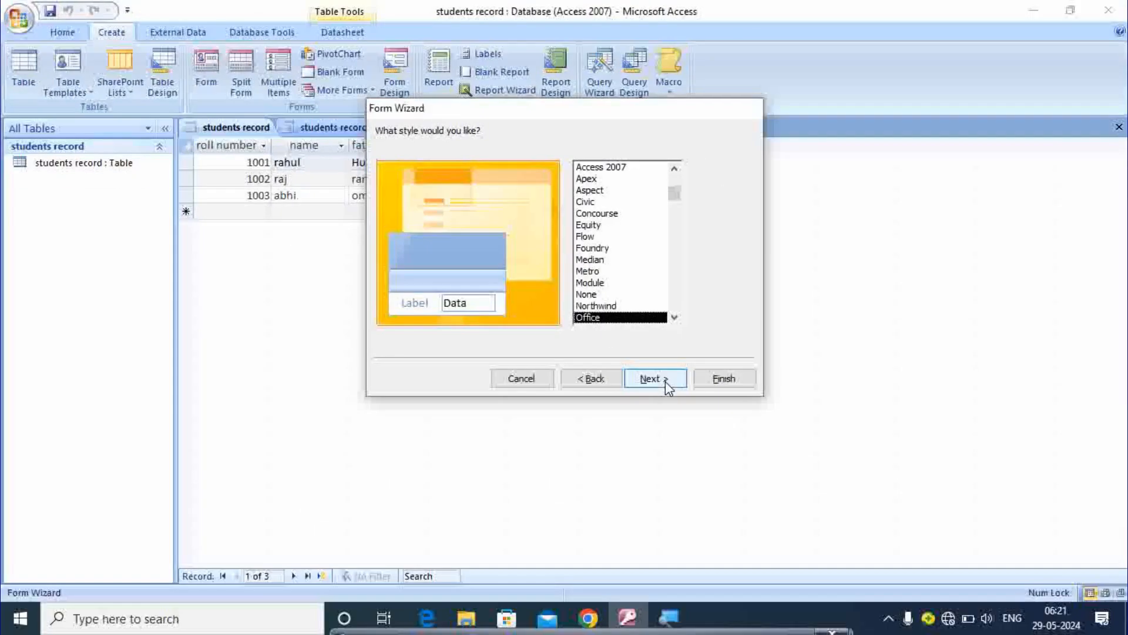
left_click(743, 506)
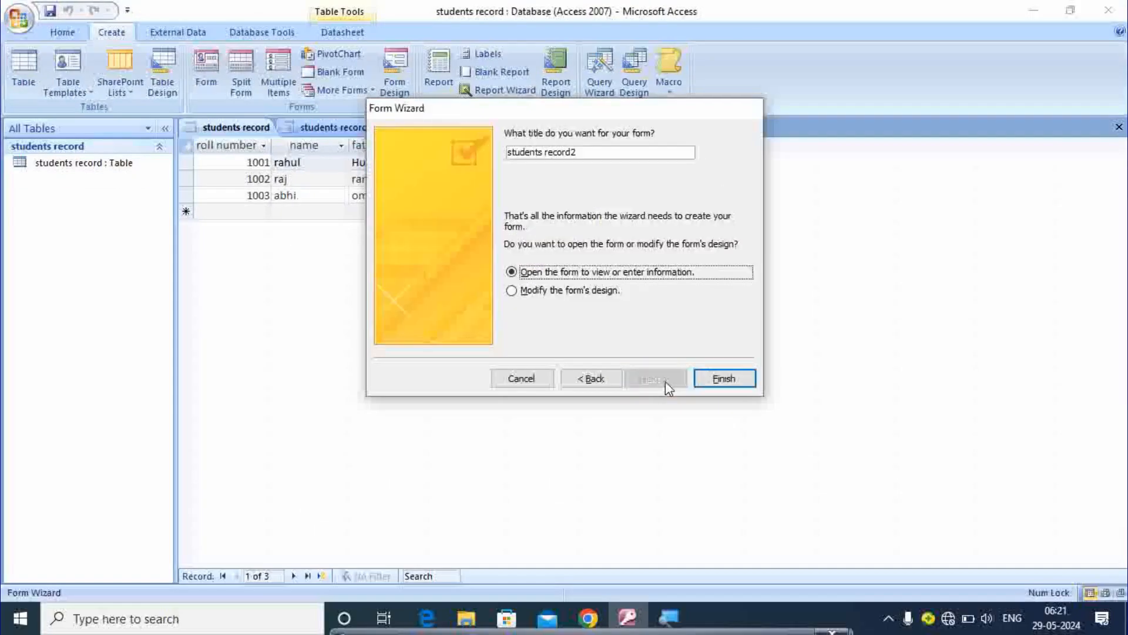
left_click(725, 381)
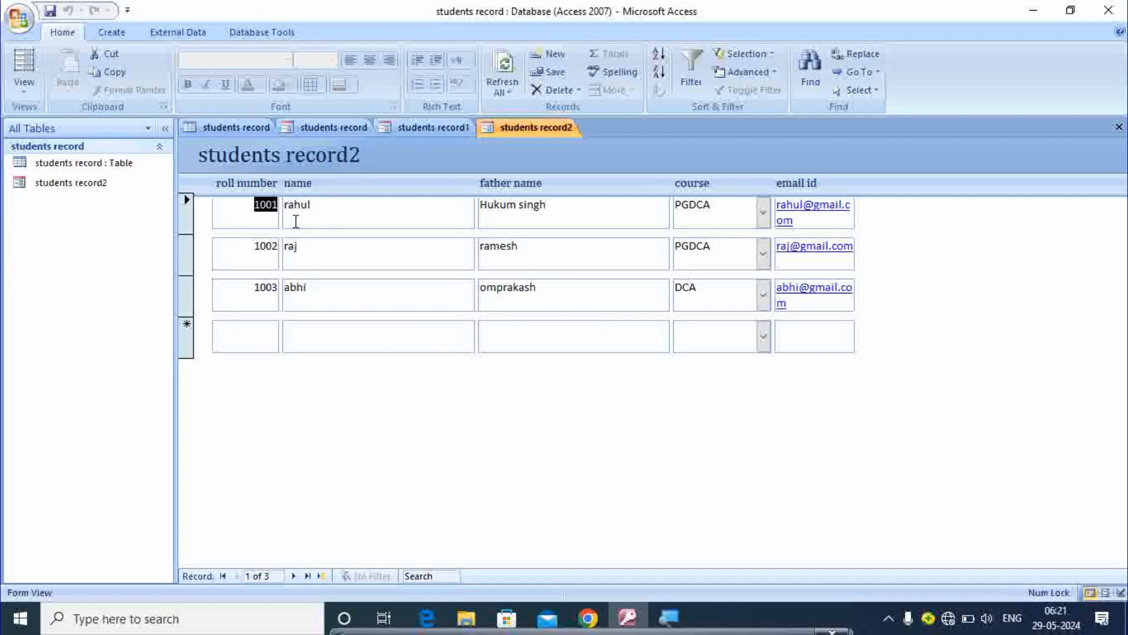
Step: Click through the name, father name and course fields of all three records
left_click(340, 209)
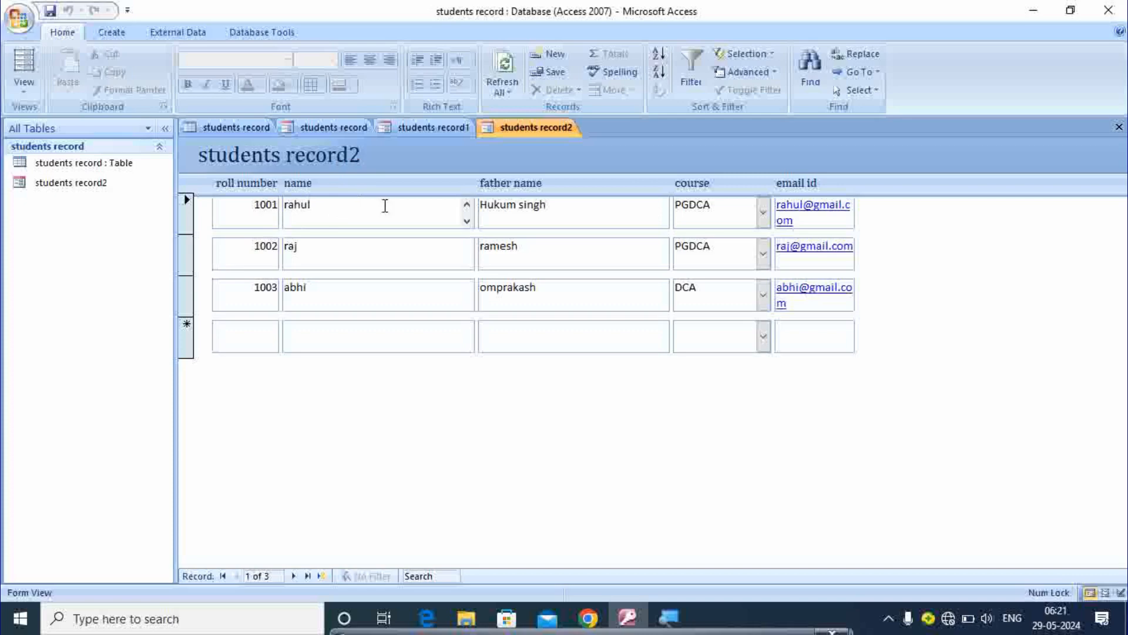
left_click(579, 216)
left_click(729, 209)
left_click(369, 245)
left_click(597, 241)
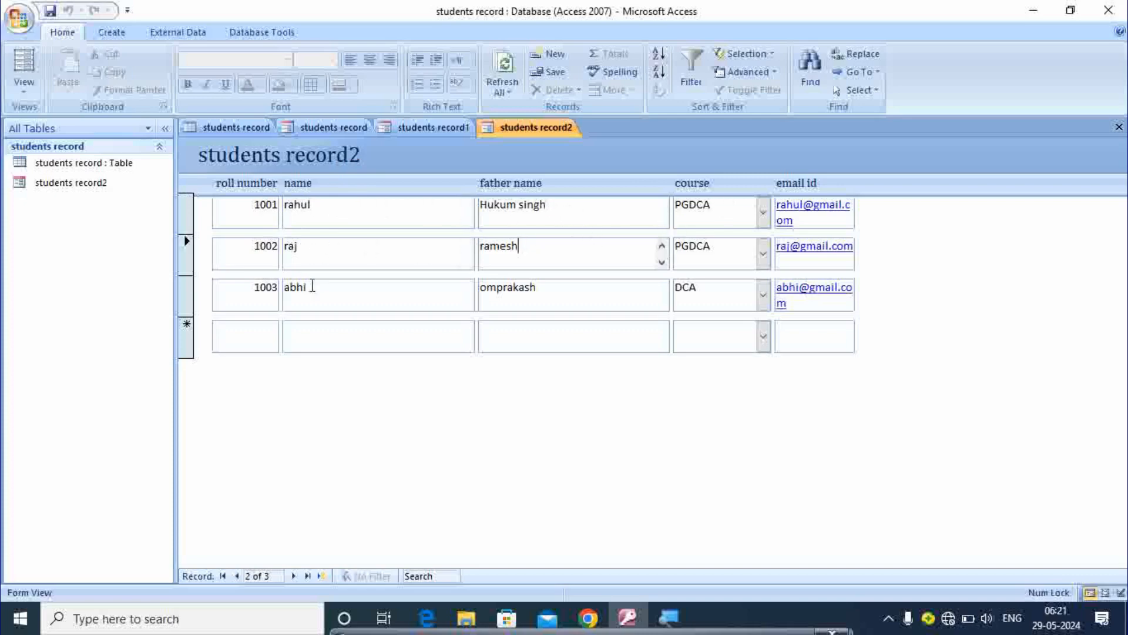
left_click(335, 291)
left_click(572, 282)
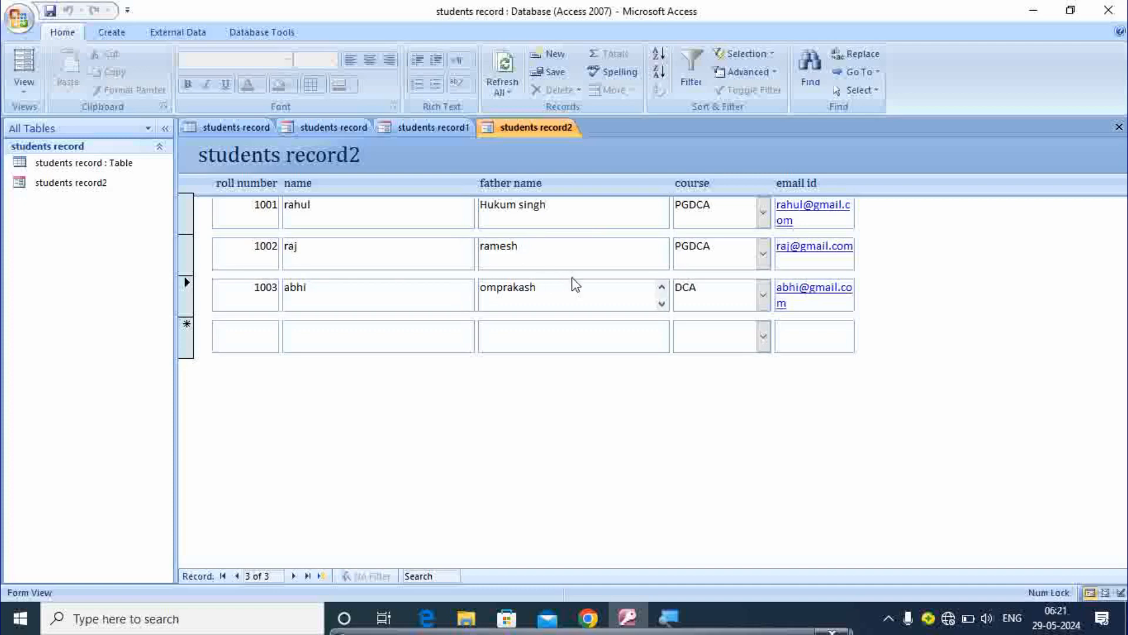
Step: Select records 1001 and 1002, then show the Form, Layout and Design View choices
left_click(439, 214)
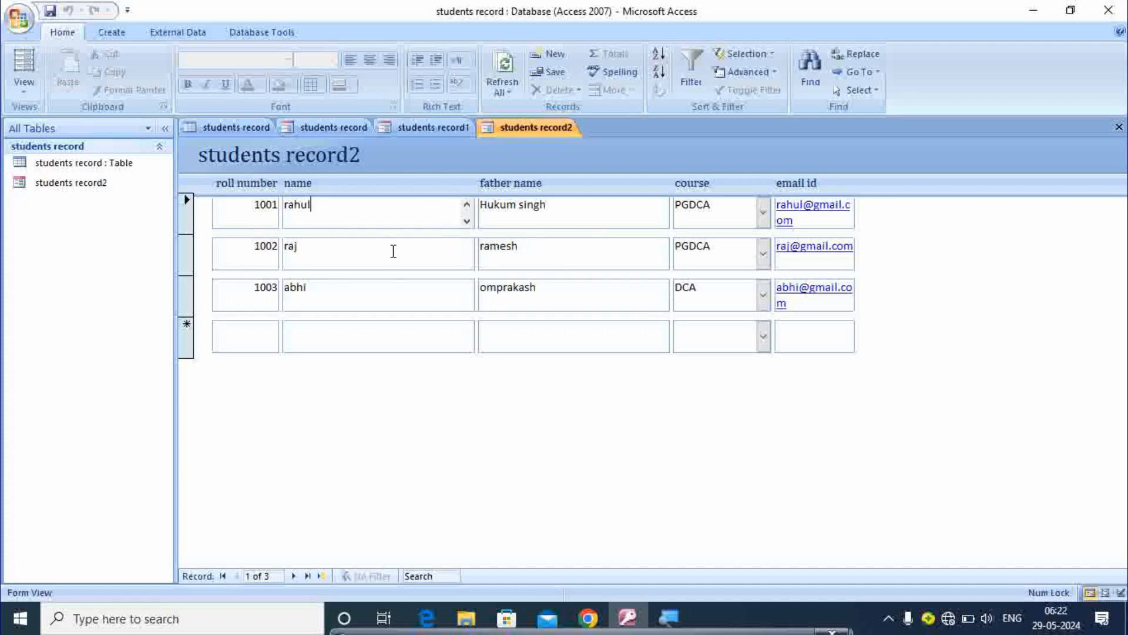
left_click(570, 236)
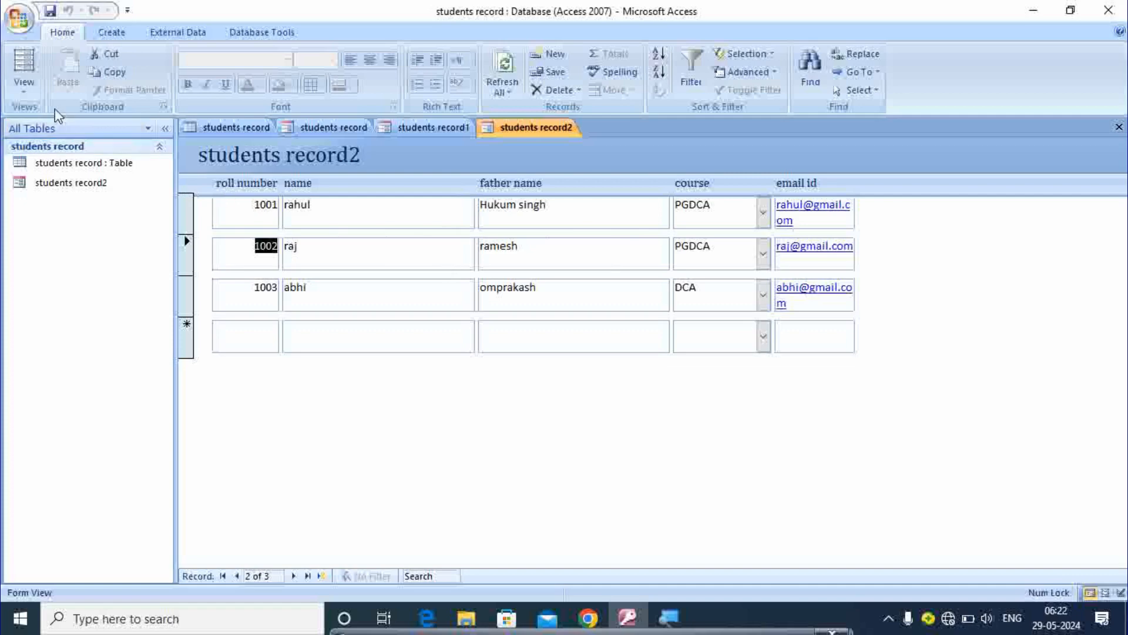
left_click(21, 89)
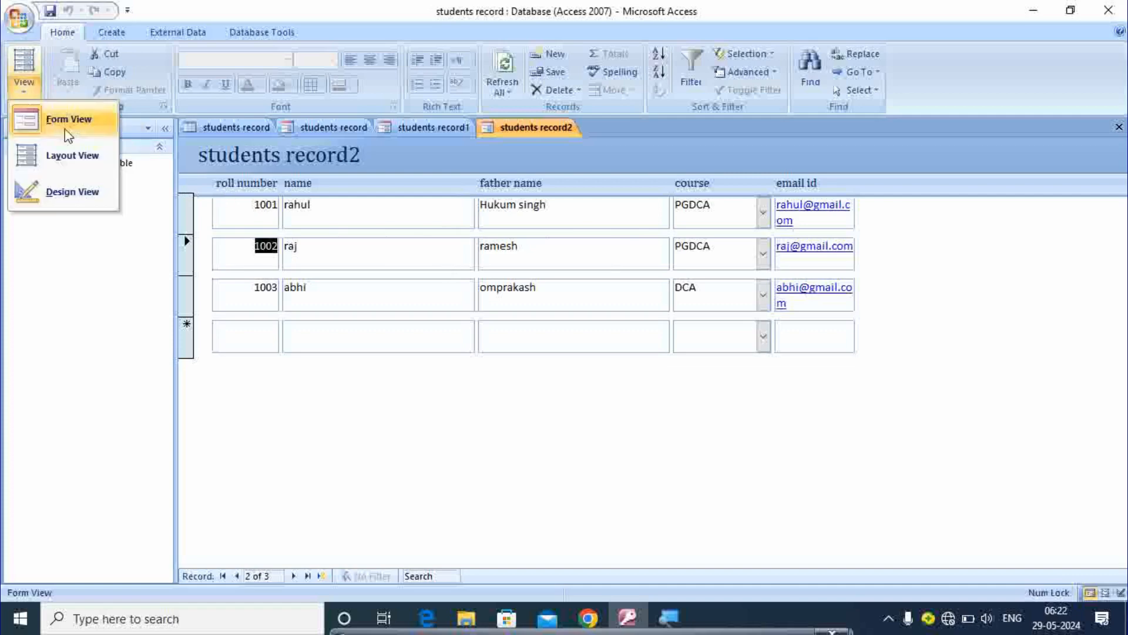
Step: In Design View, trim the roll number column and narrow the name and father name columns
left_click(75, 192)
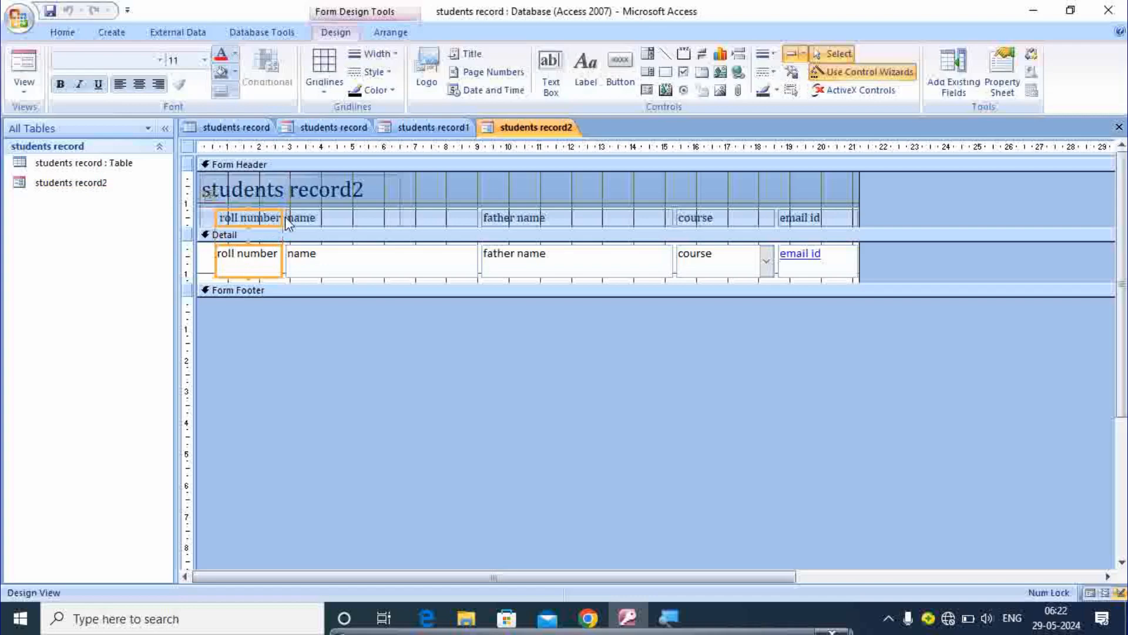
left_click_drag(283, 217, 281, 218)
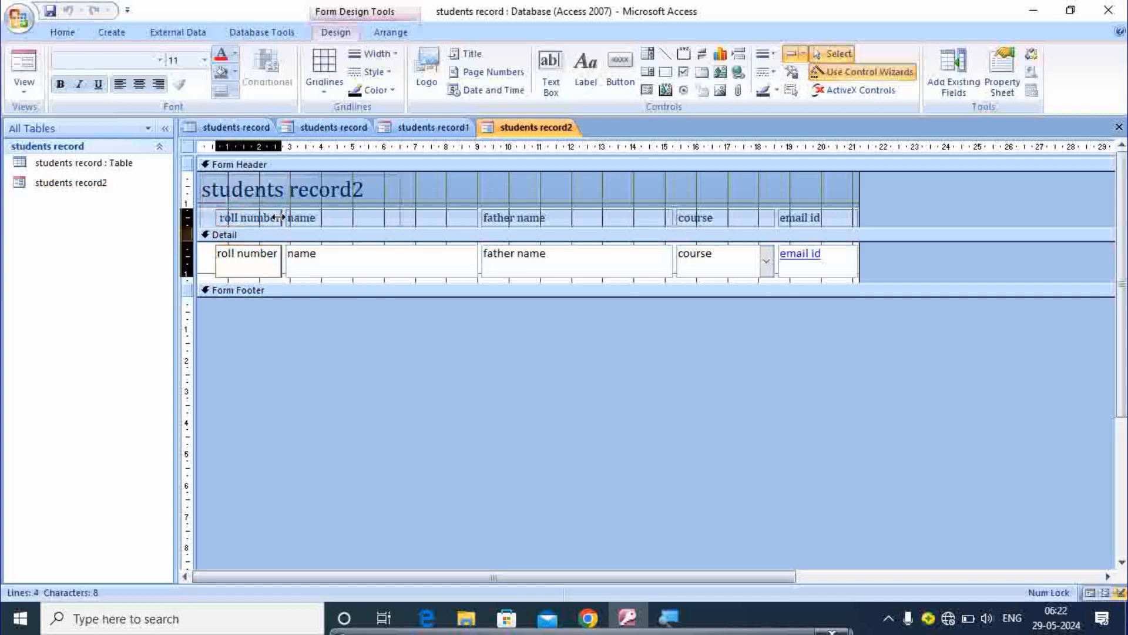
left_click(443, 221)
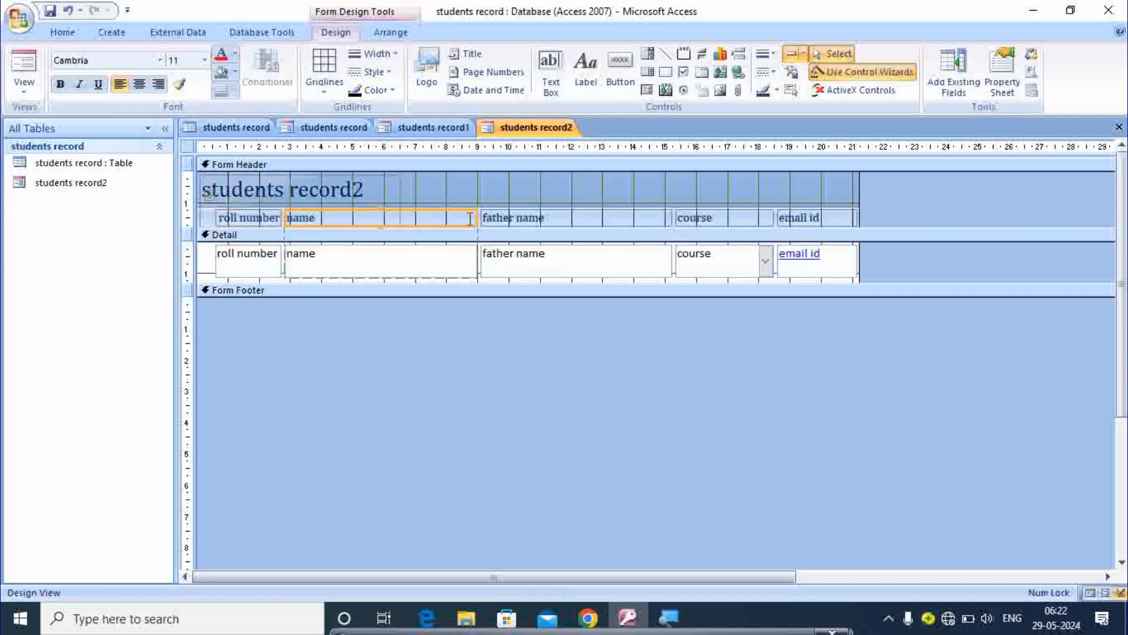
left_click_drag(476, 218, 346, 230)
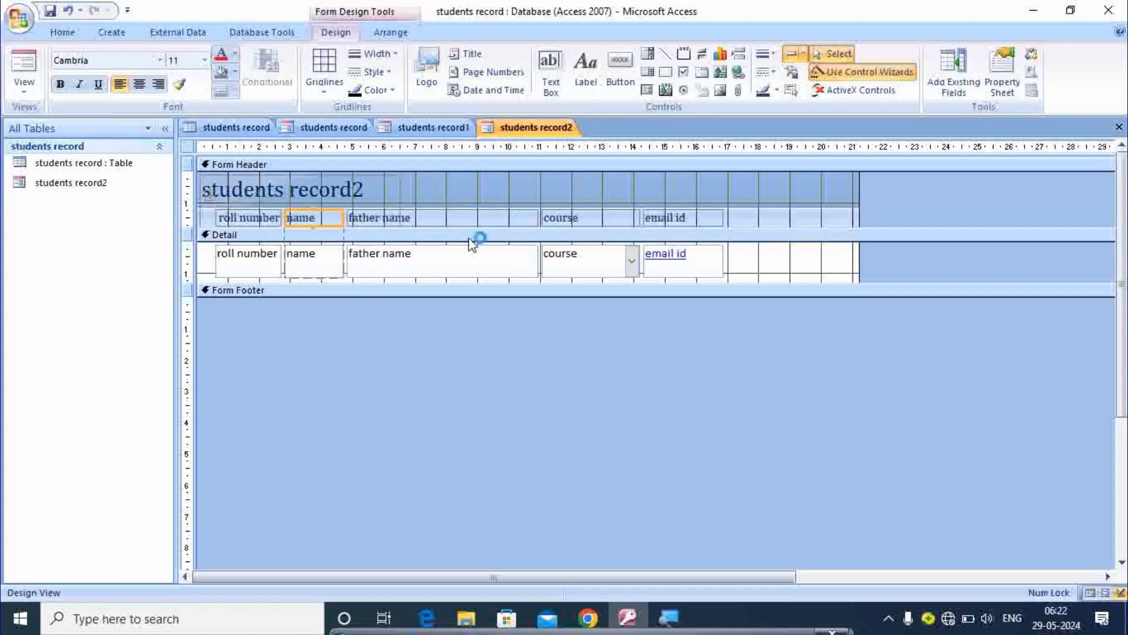
left_click(532, 219)
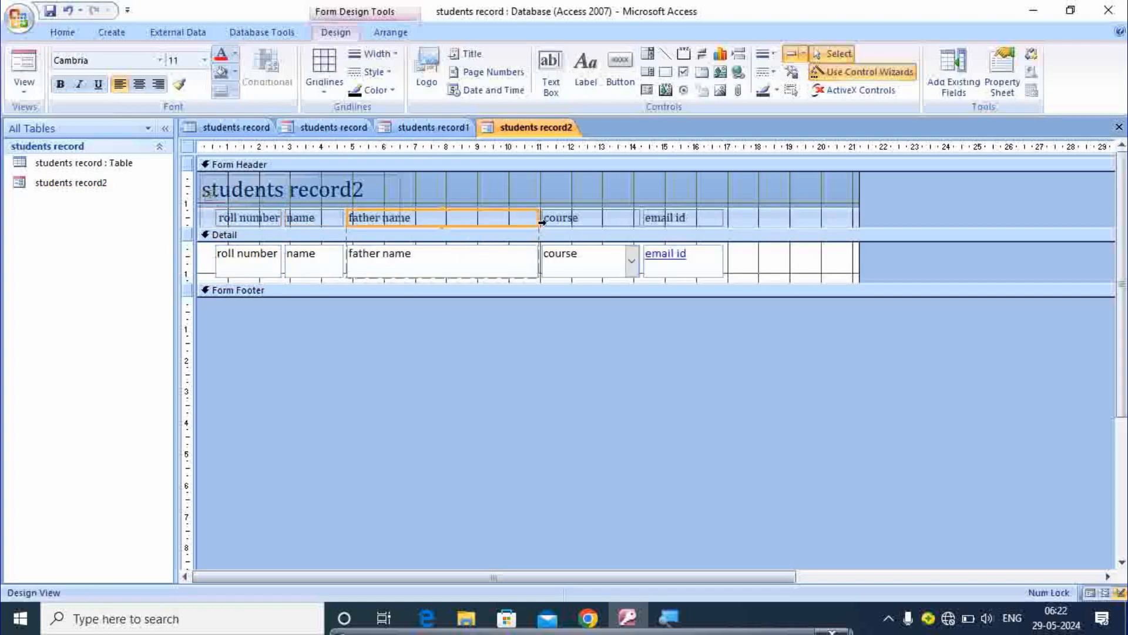
left_click_drag(536, 220, 436, 214)
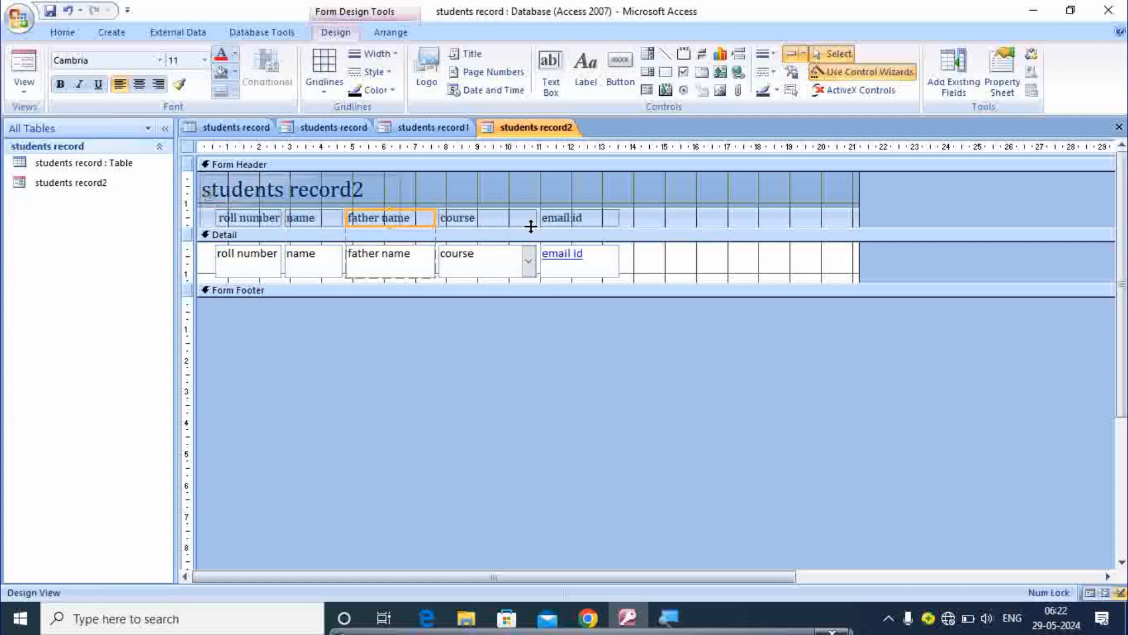
Step: Narrow the course and email id columns, then return the form to Form View
left_click(532, 219)
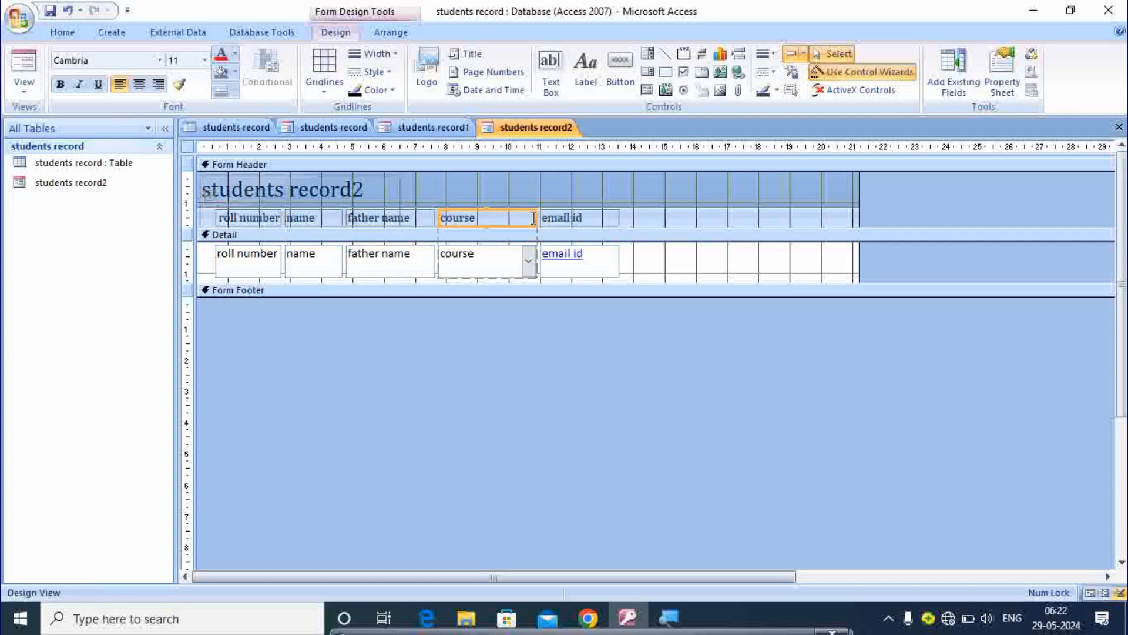
left_click_drag(536, 220, 500, 218)
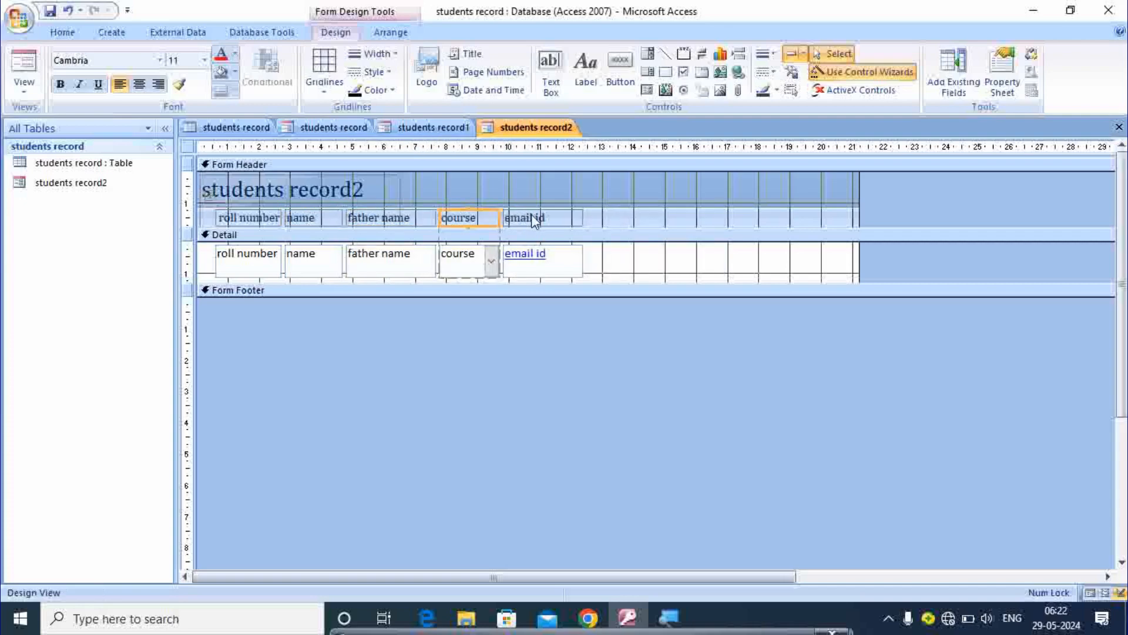
left_click(576, 217)
left_click_drag(580, 215, 558, 216)
left_click(25, 89)
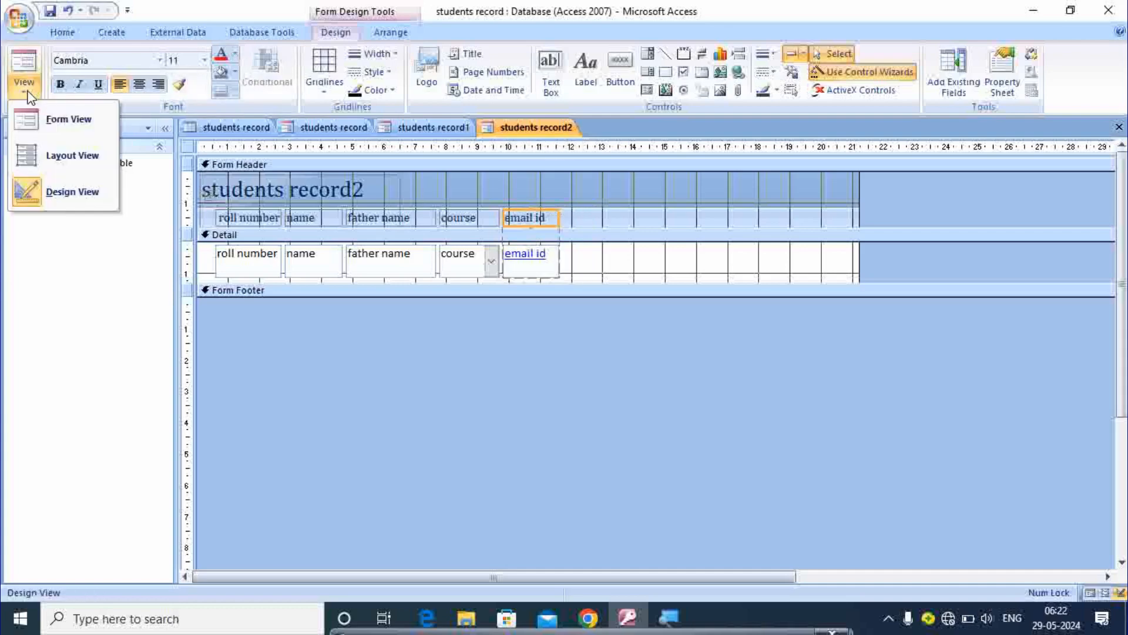
left_click(64, 123)
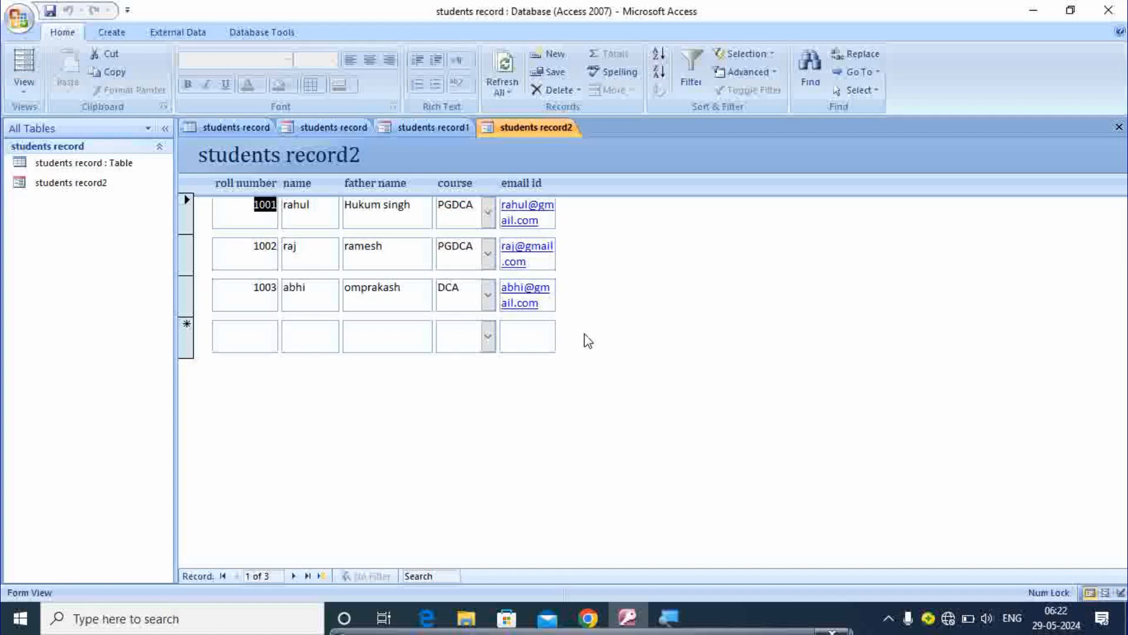
Step: Click into the form's new-record father name field, then bring up the students record table datasheet
left_click(358, 338)
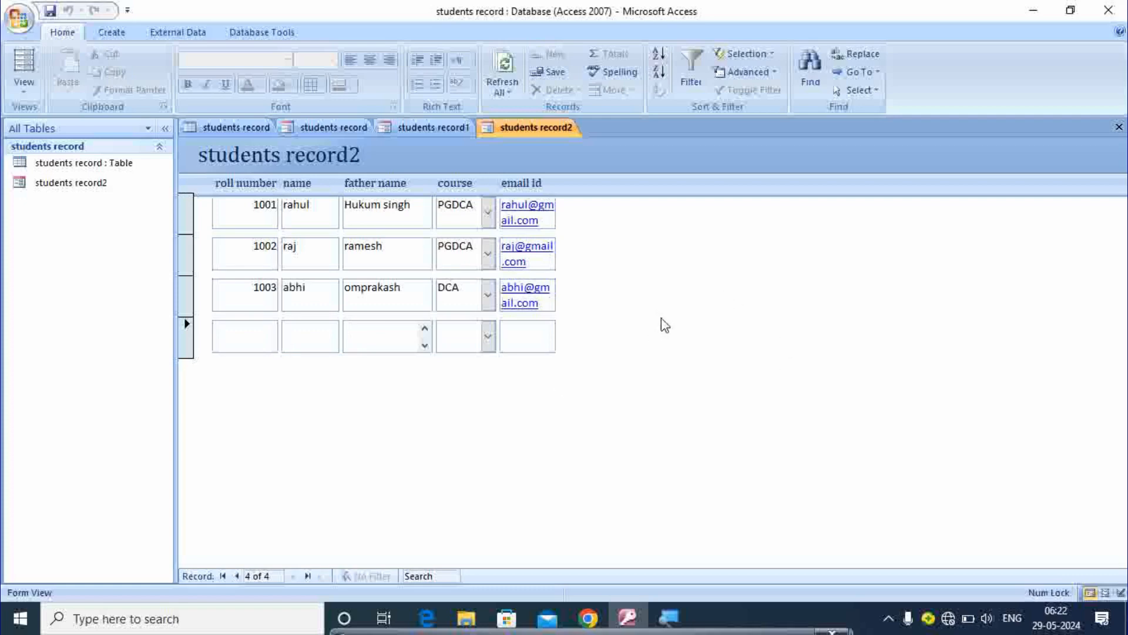
left_click(245, 127)
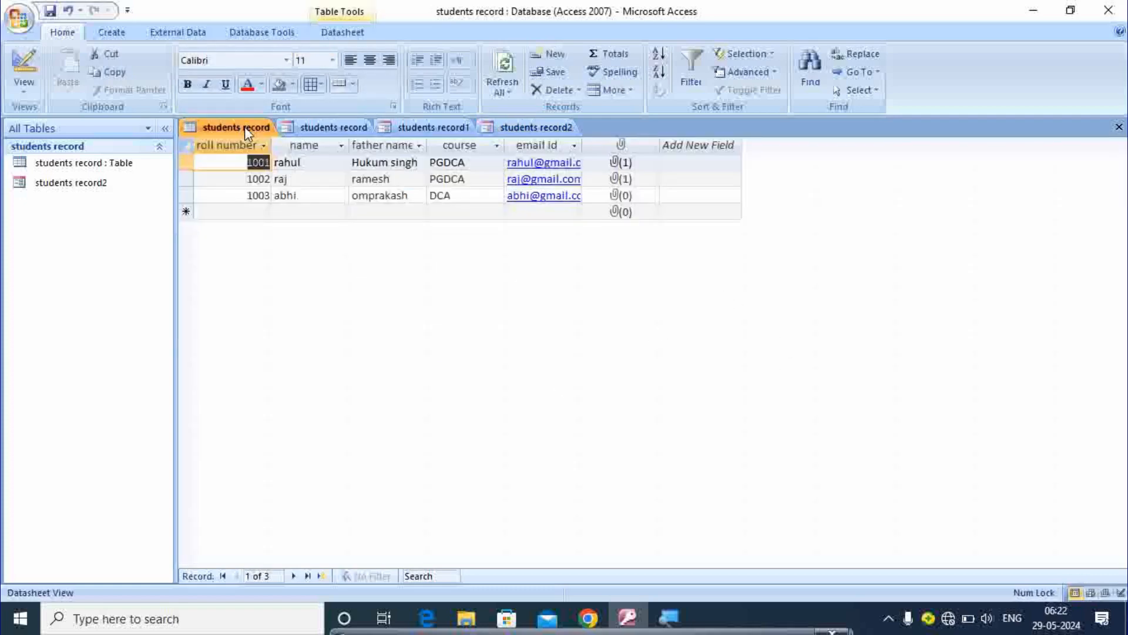
Step: Start the Form Wizard and add all six students record fields, including the photo
left_click(113, 33)
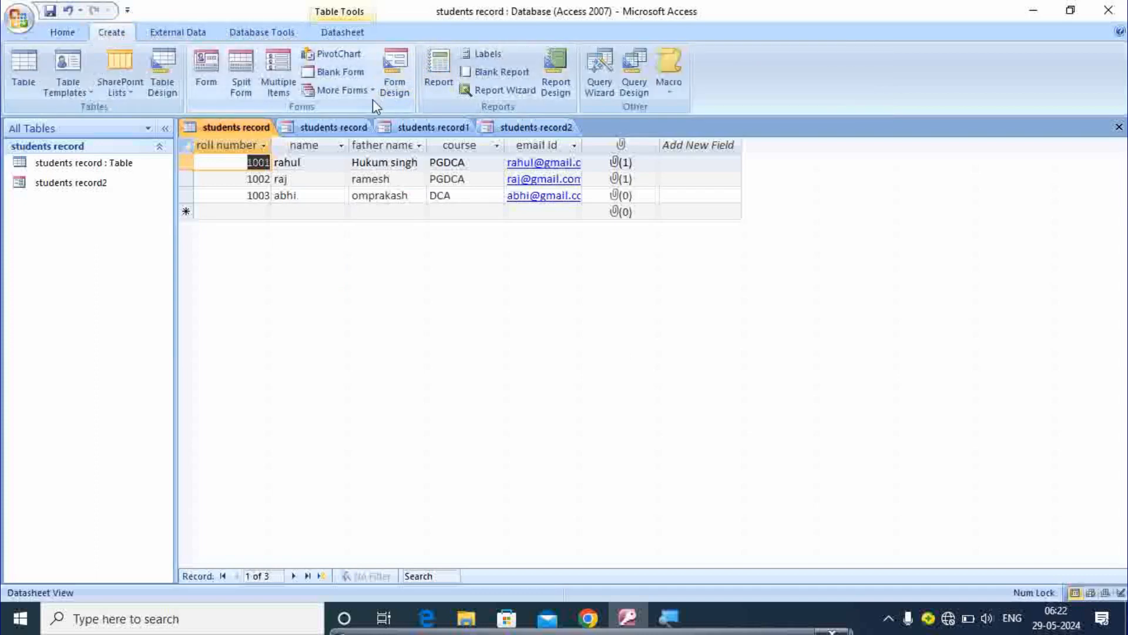
left_click(341, 90)
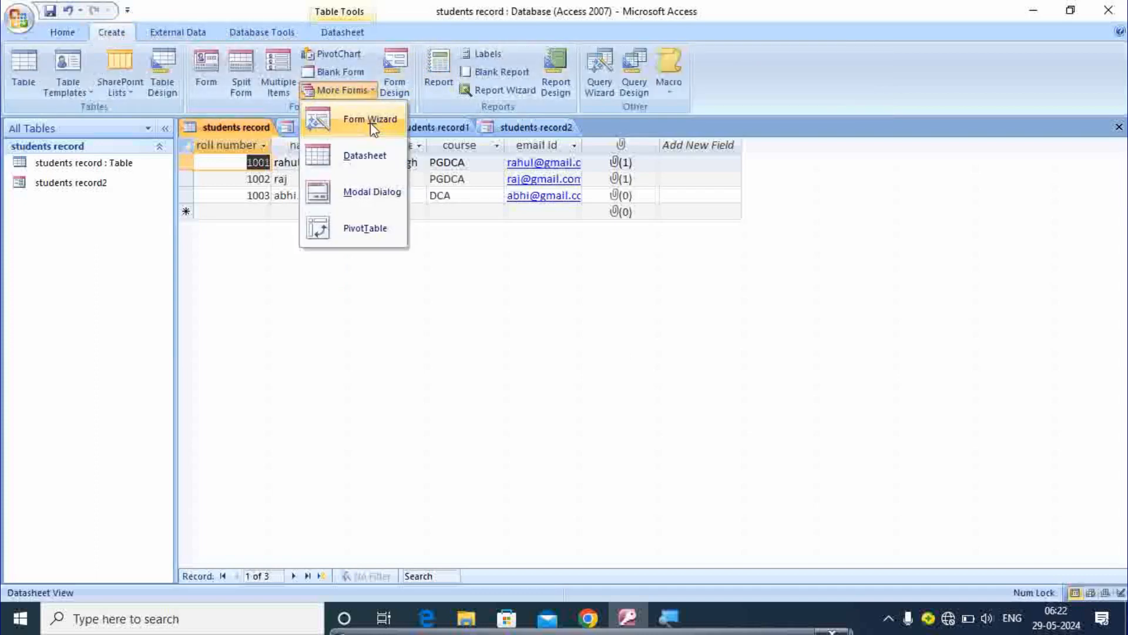
left_click(370, 122)
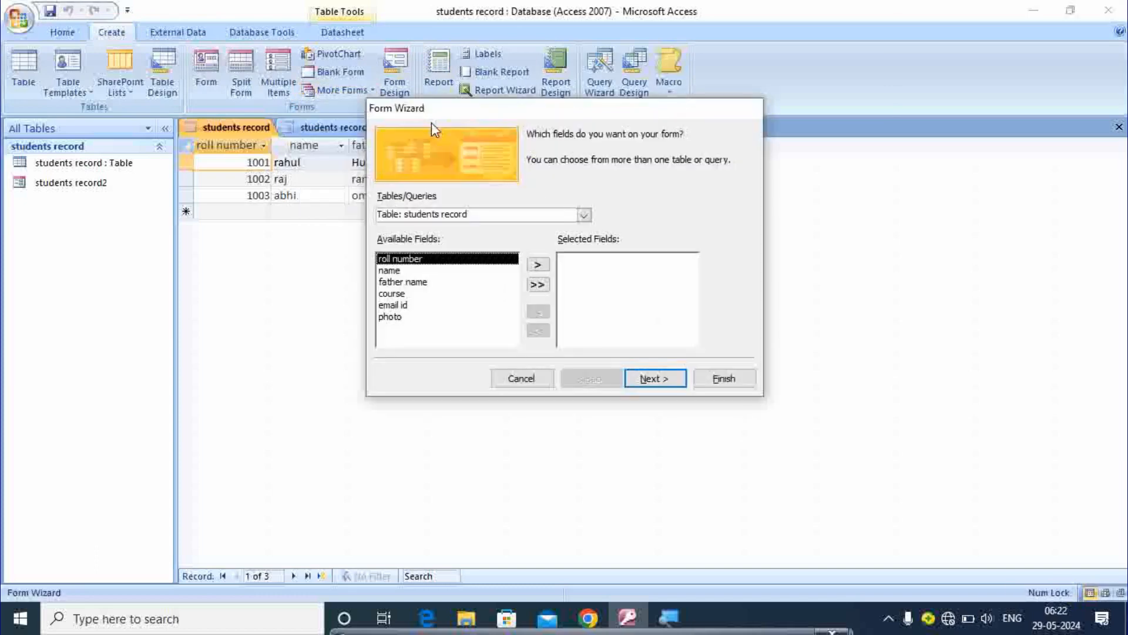
left_click(538, 285)
Step: Keep Columnar layout and Office style, finish the students record3 form, and return to the table
left_click(651, 379)
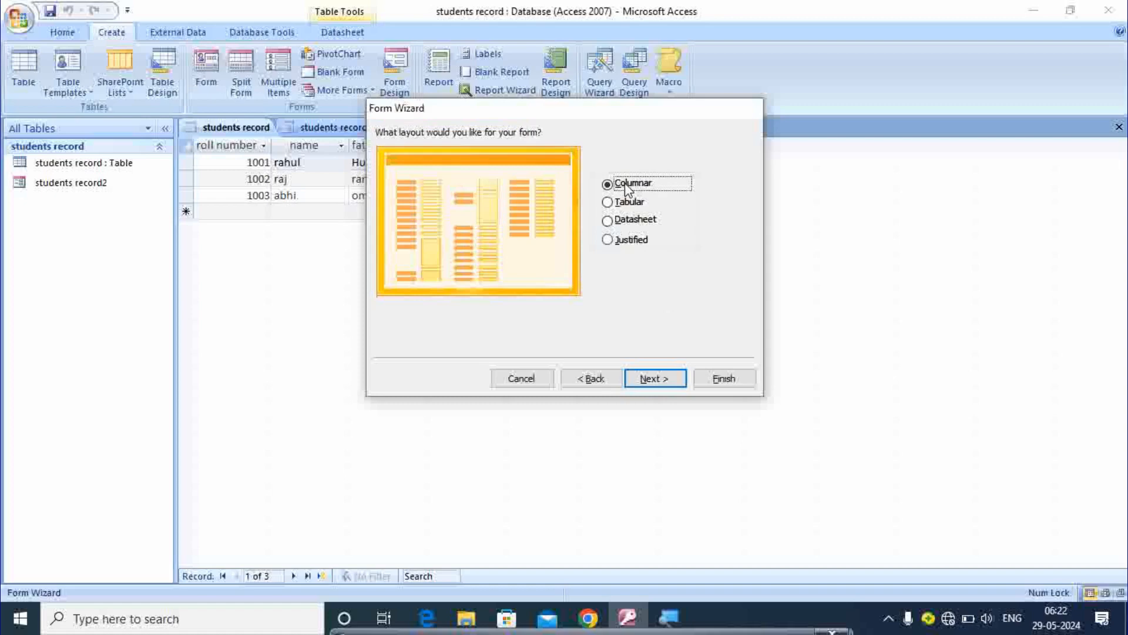
left_click(663, 380)
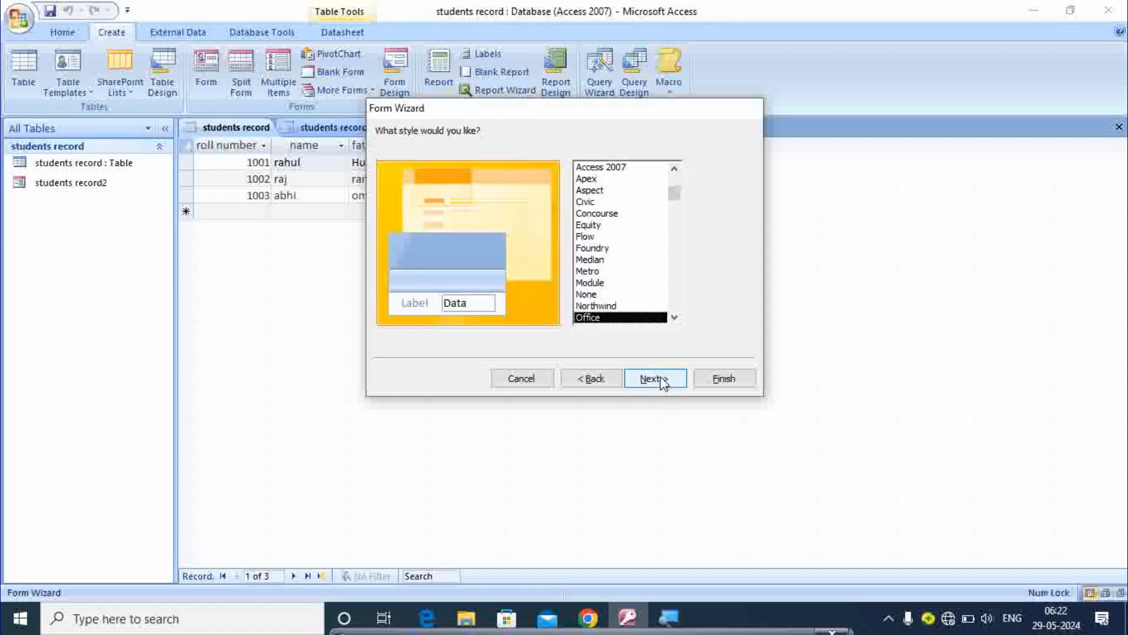
left_click(662, 379)
left_click(712, 376)
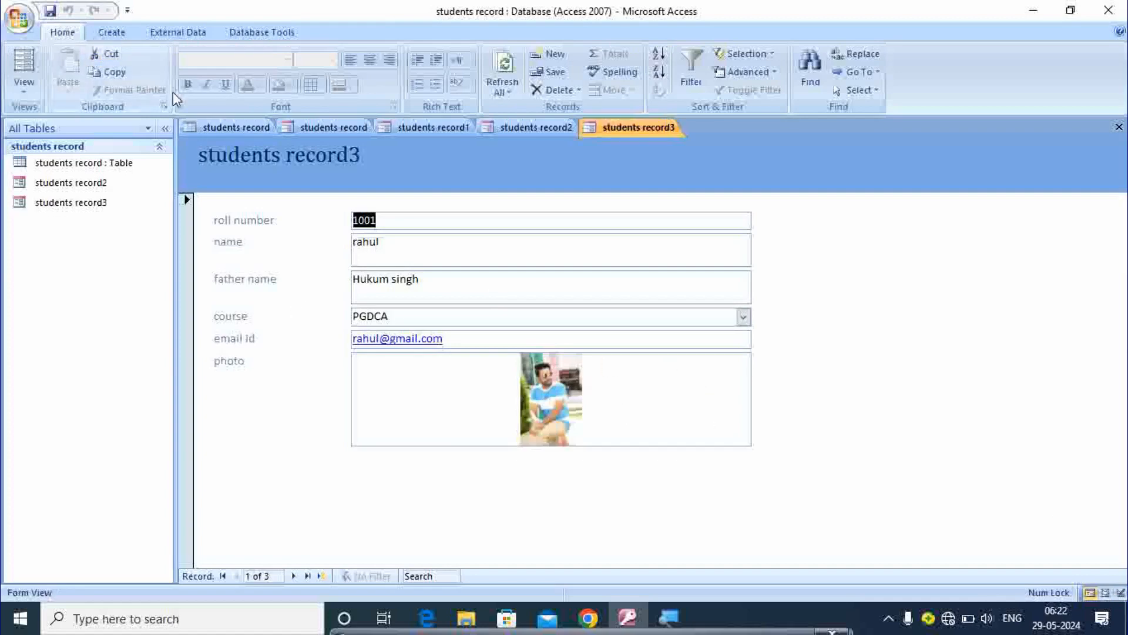
left_click(203, 126)
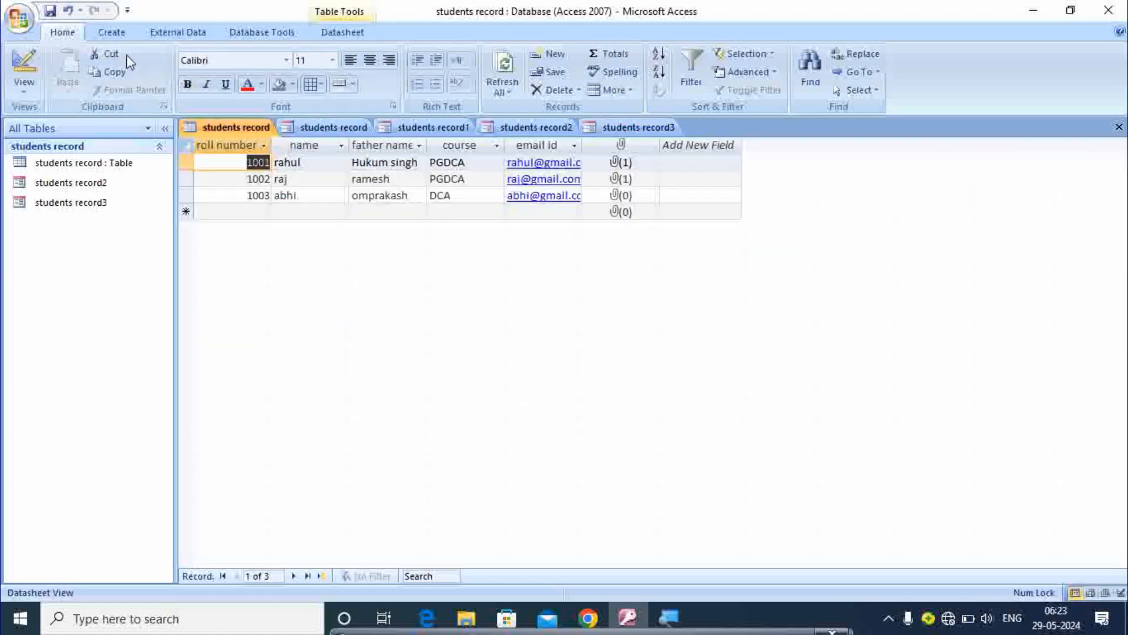
Step: Build students record4 with the Form Wizard using all six fields in a Datasheet layout
left_click(108, 34)
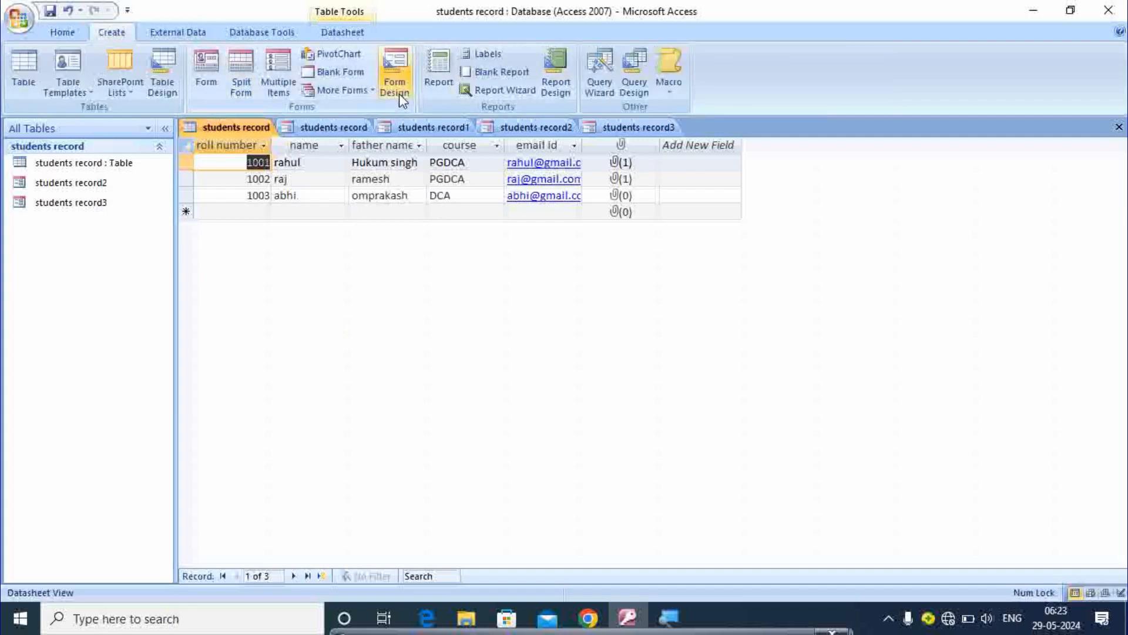
left_click(351, 91)
left_click(365, 123)
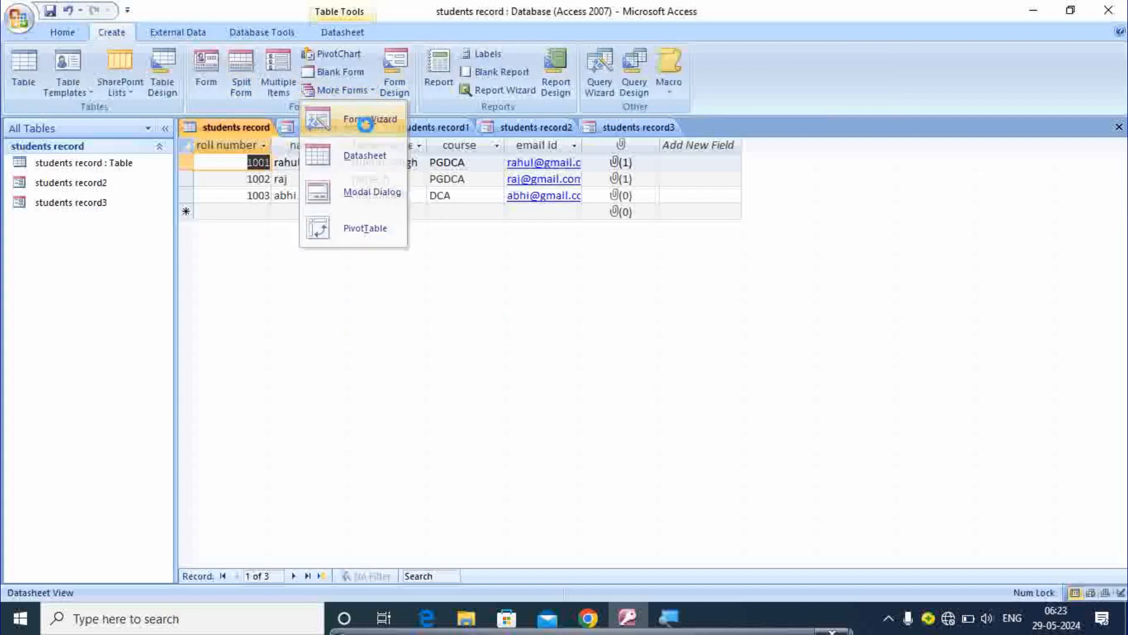
left_click(538, 284)
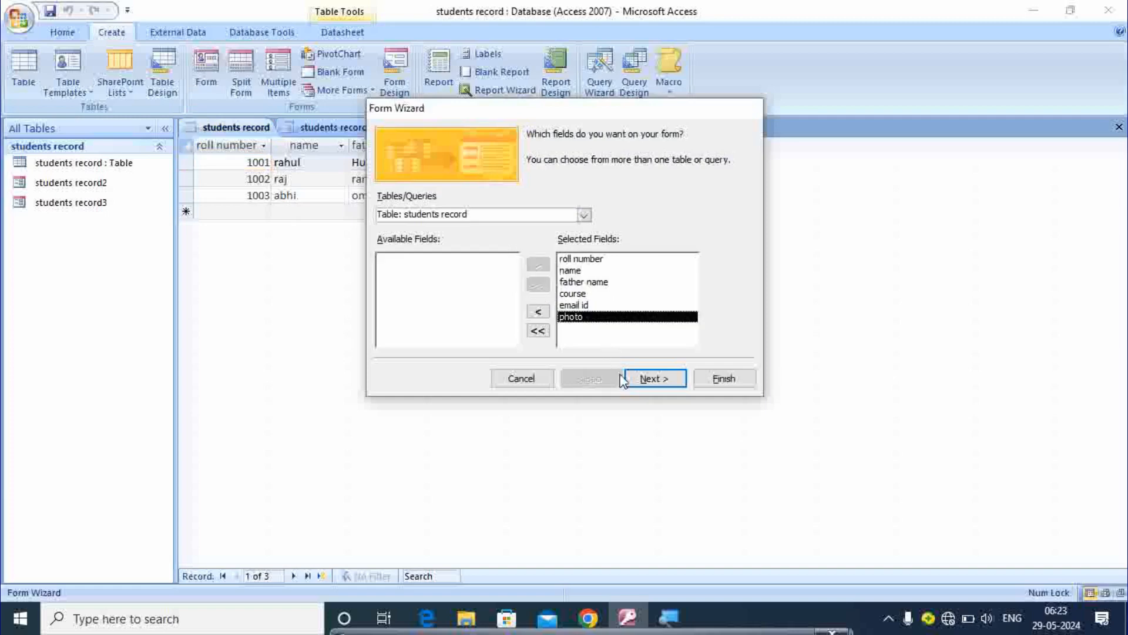
left_click(656, 380)
left_click(627, 220)
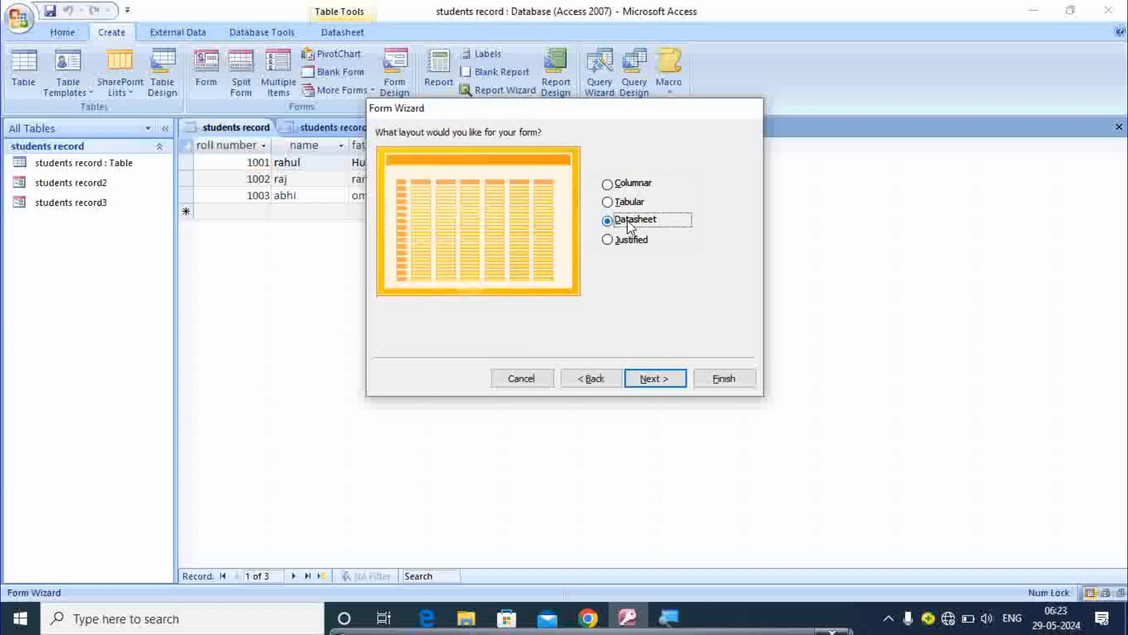
left_click(662, 382)
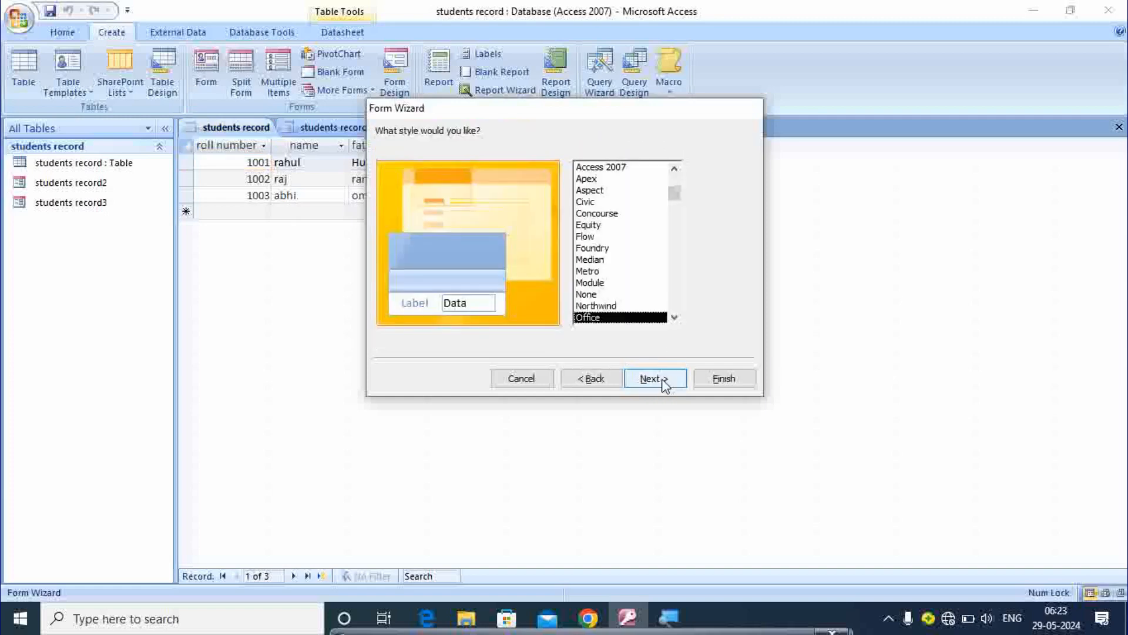
left_click(666, 381)
left_click(725, 380)
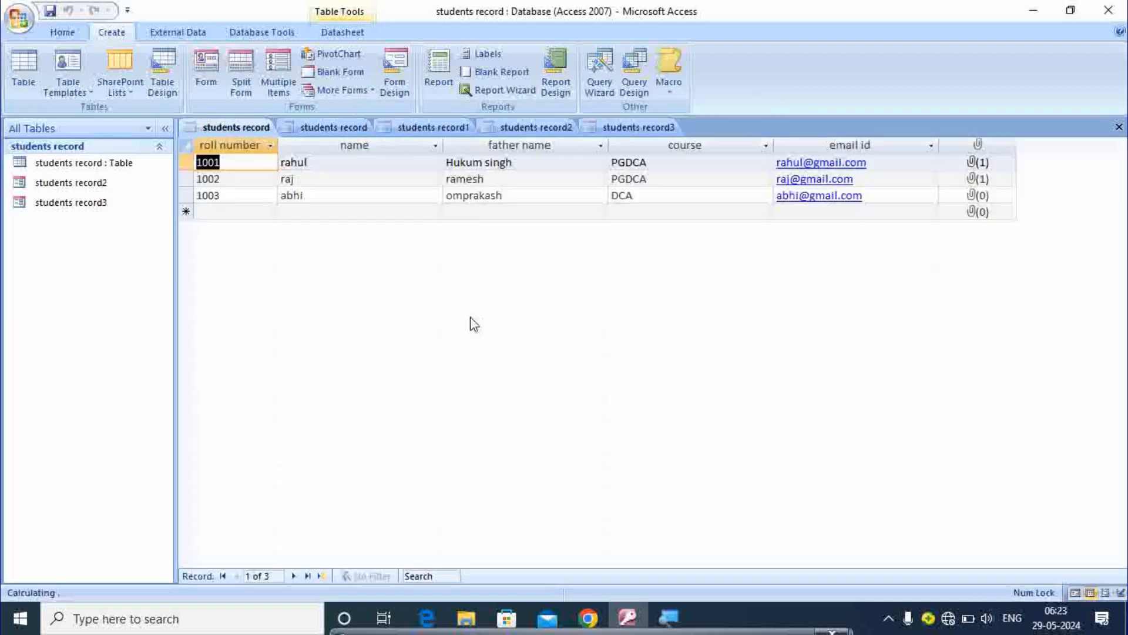